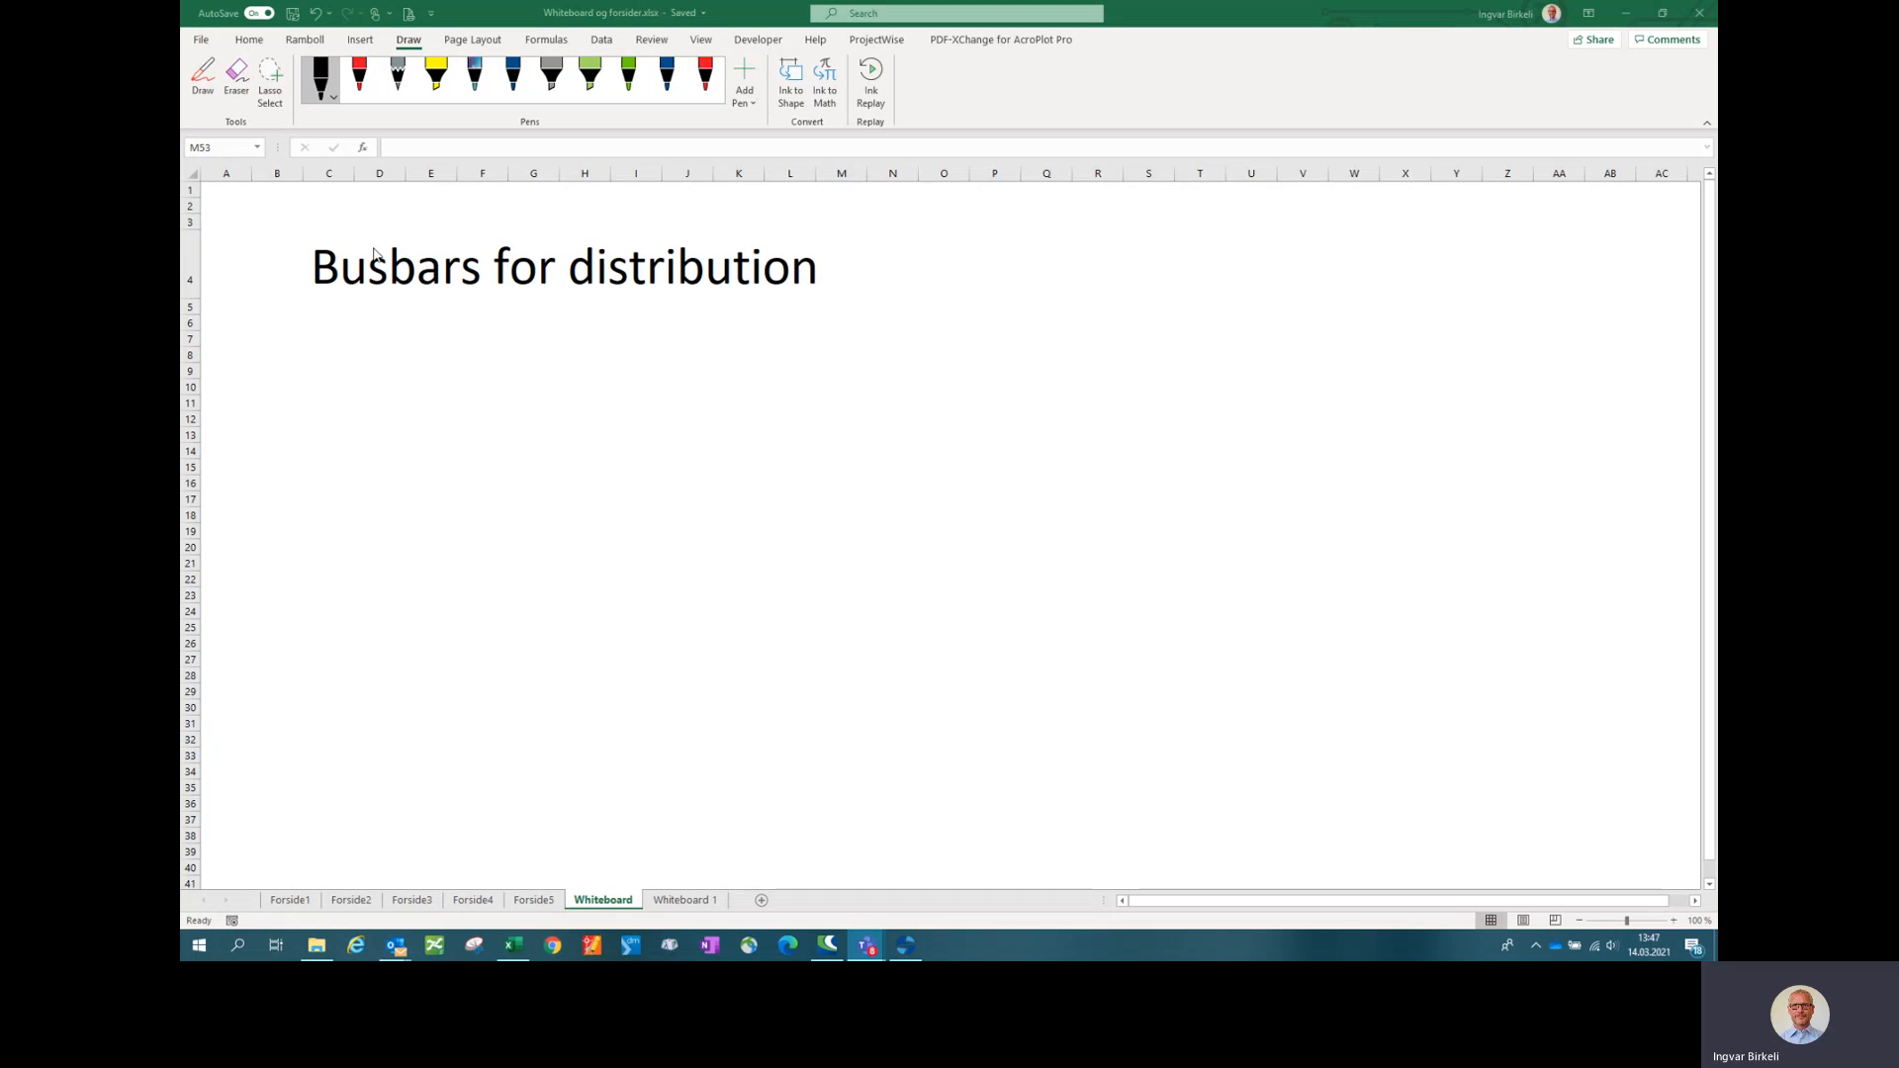
- Sketch a distribution board feeding a long busbar in black, with two tap-off points each connected to a small box below
left_click(321, 91)
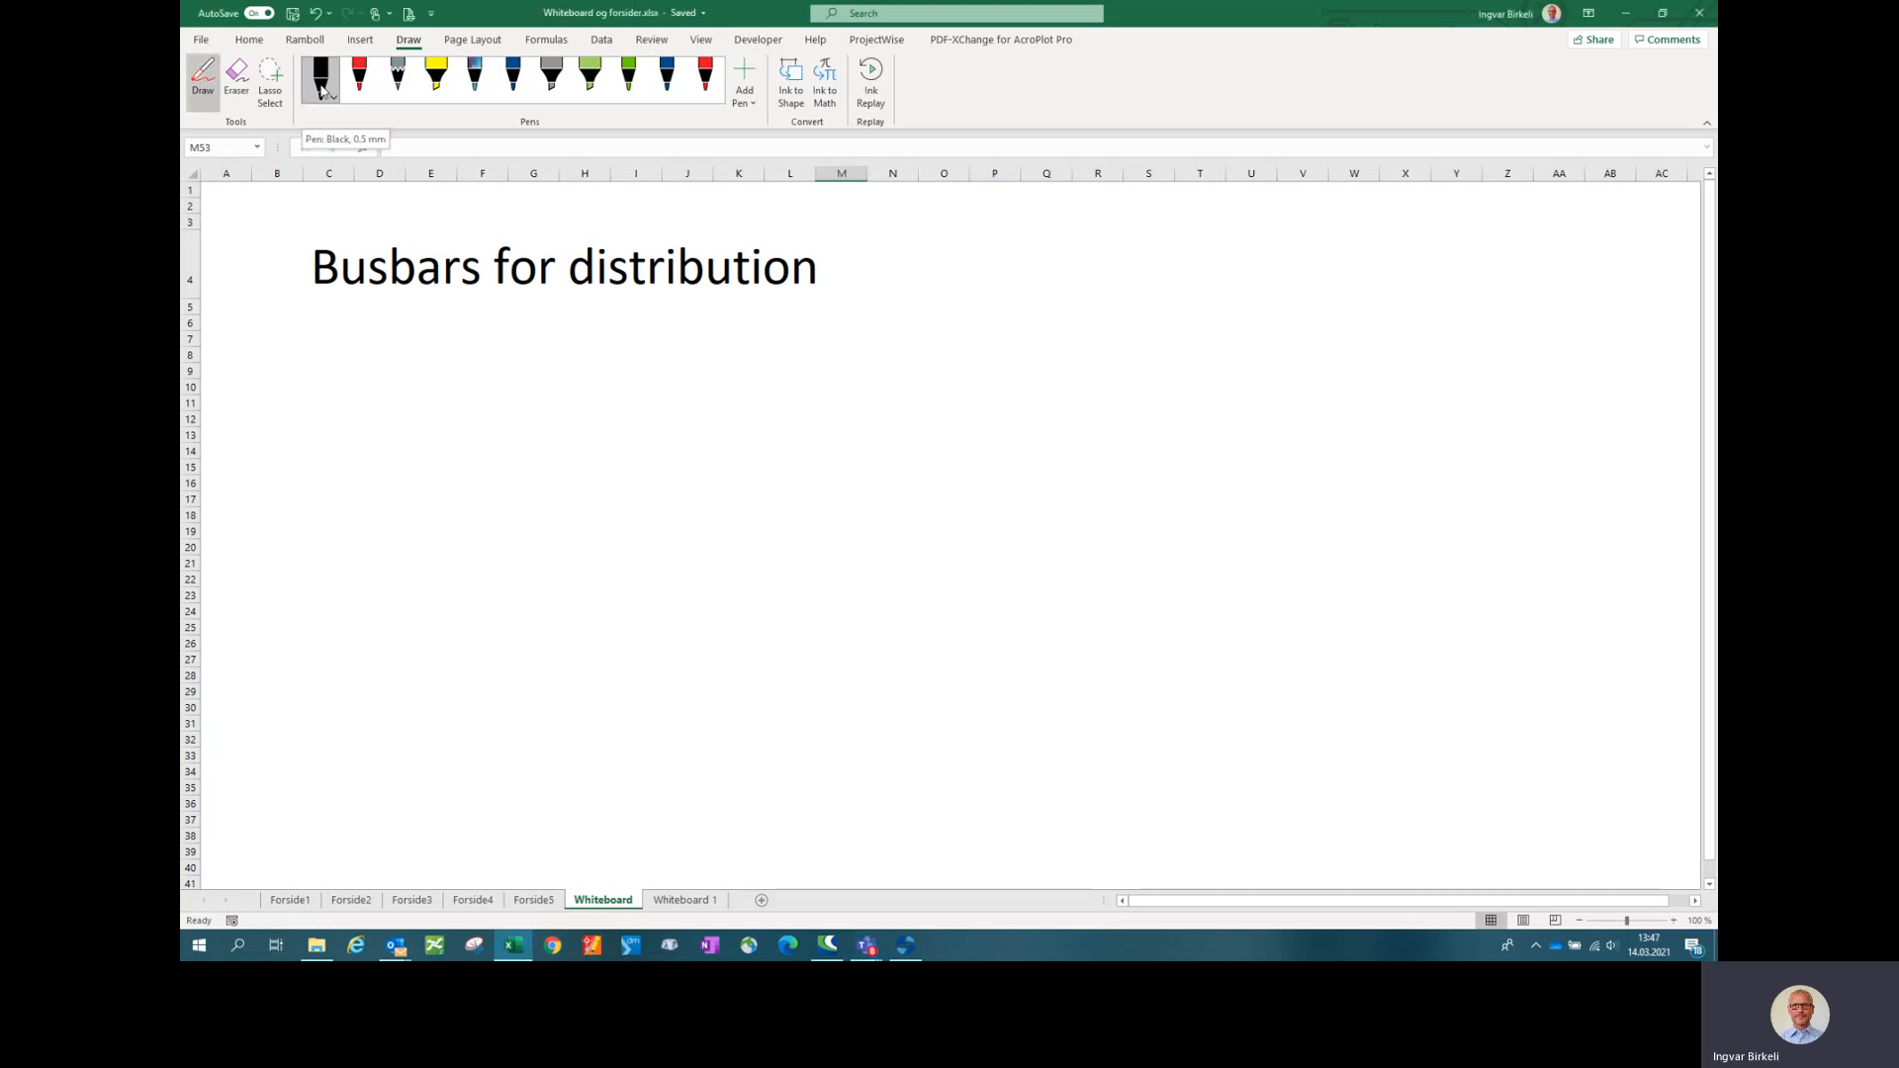
mouse_move(371, 387)
left_mouse_down()
mouse_move(367, 423)
mouse_move(465, 385)
mouse_move(517, 411)
mouse_move(369, 429)
mouse_move(502, 401)
mouse_move(433, 446)
mouse_move(432, 506)
mouse_move(1350, 510)
left_mouse_up()
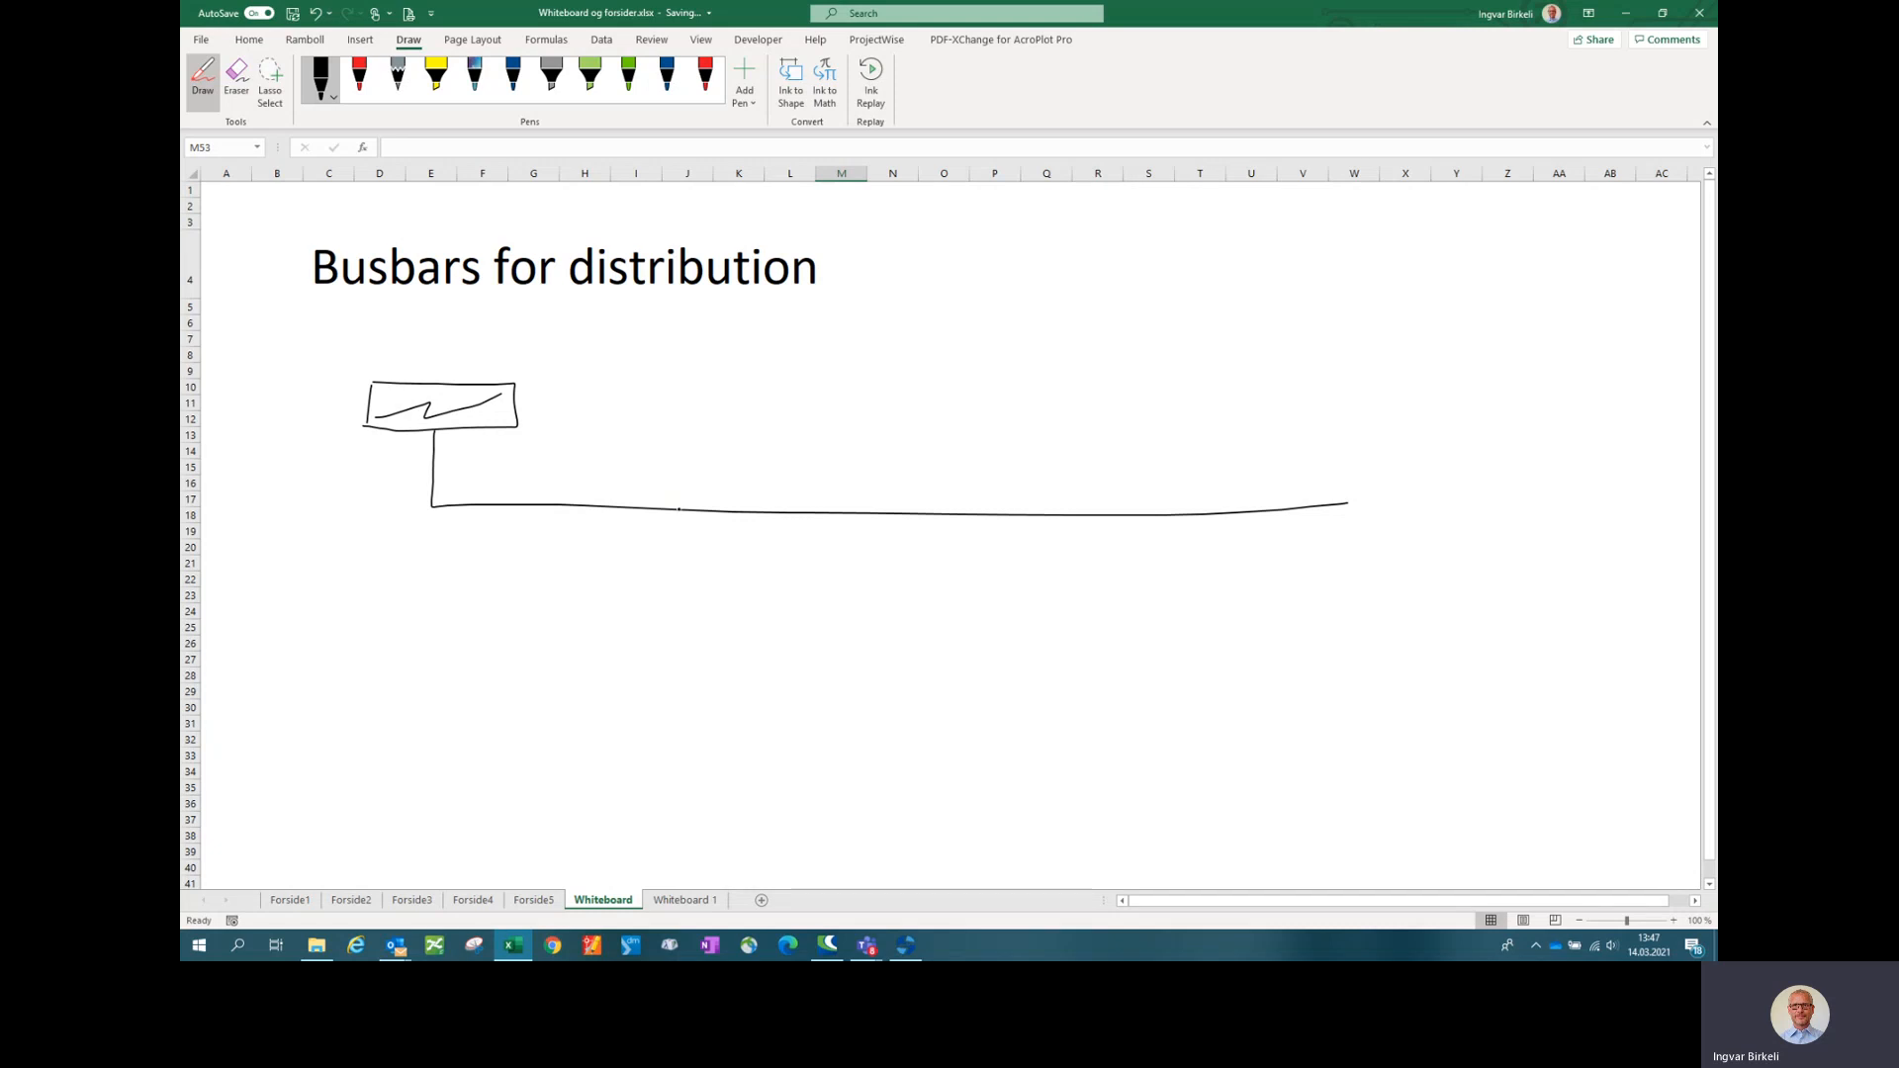
left_click(679, 509)
left_click(1090, 512)
mouse_move(679, 509)
left_mouse_down()
mouse_move(677, 586)
mouse_move(655, 603)
mouse_move(669, 585)
mouse_move(714, 591)
mouse_move(712, 610)
mouse_move(656, 610)
mouse_move(653, 587)
left_mouse_up()
mouse_move(1059, 591)
left_mouse_down()
mouse_move(1059, 611)
mouse_move(1075, 590)
mouse_move(1134, 589)
mouse_move(1135, 615)
mouse_move(1057, 617)
mouse_move(1118, 603)
left_mouse_up()
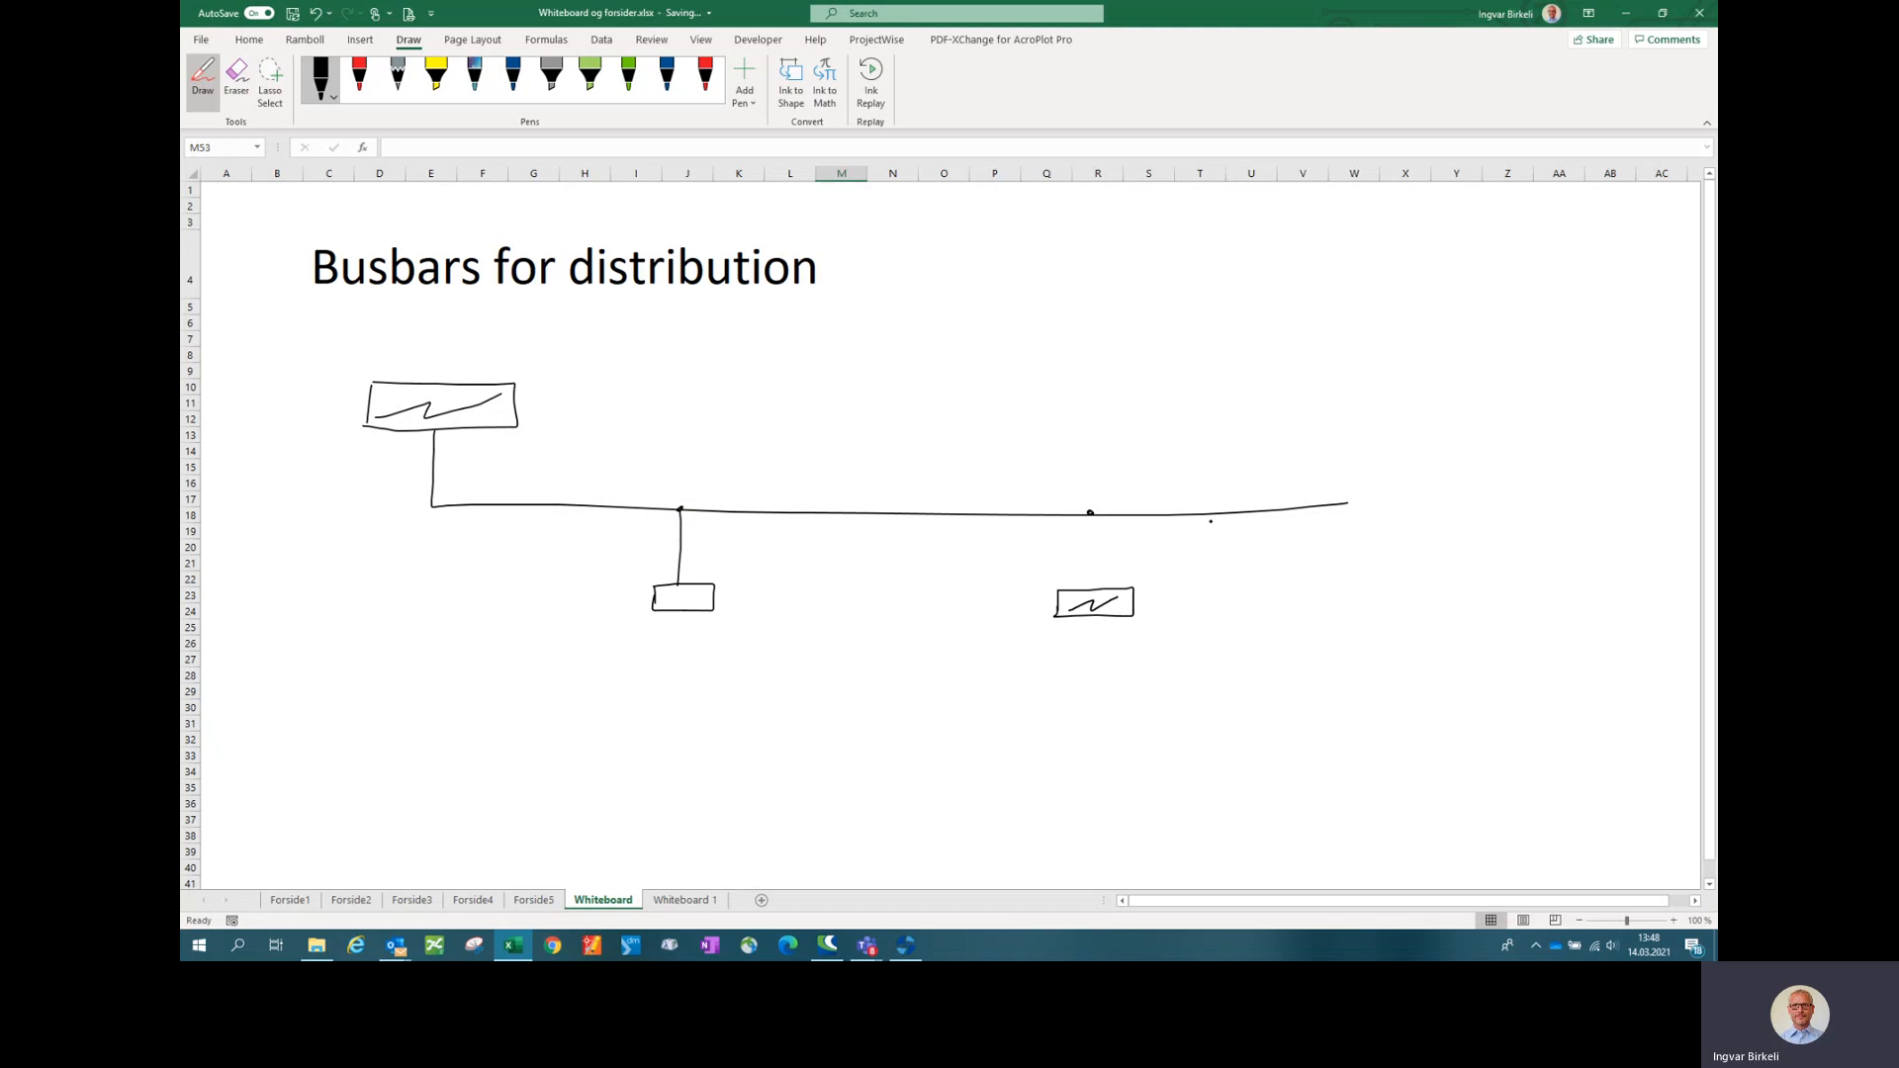
left_click_drag(1090, 512, 1094, 591)
- Outline both tap-off points with red squares and mark a black breaker cross just beneath each point
left_click(359, 74)
mouse_move(662, 492)
left_mouse_down()
mouse_move(661, 527)
mouse_move(707, 491)
mouse_move(706, 527)
mouse_move(660, 527)
left_mouse_up()
mouse_move(1072, 495)
left_mouse_down()
mouse_move(1072, 524)
mouse_move(1108, 497)
mouse_move(1109, 534)
mouse_move(1071, 535)
left_mouse_up()
left_click(321, 77)
left_click_drag(676, 517, 676, 524)
left_click_drag(1087, 518, 1088, 527)
- Label the two tap-offs 25 m and 50 m, and mark a breaker cross on the feeder below the distribution board
left_click_drag(657, 464, 721, 481)
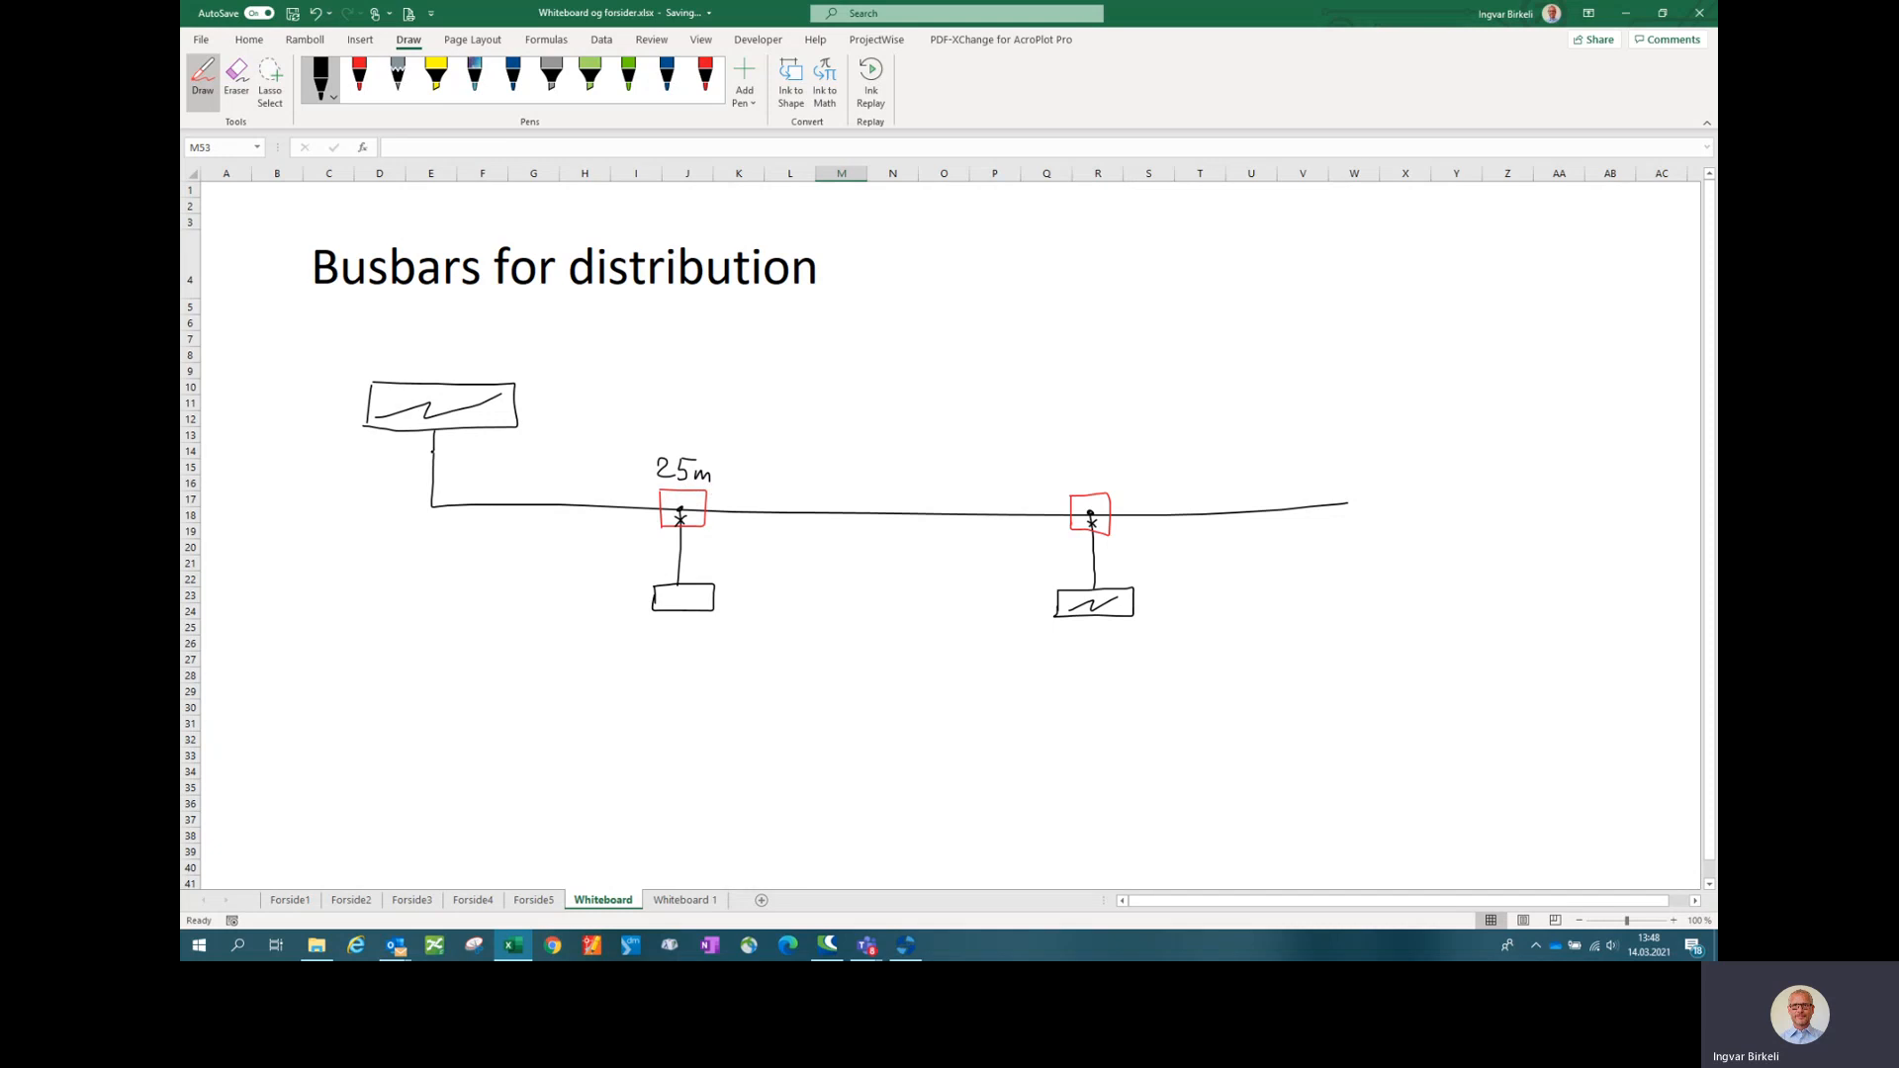
left_click_drag(429, 435, 429, 450)
left_click_drag(1067, 463, 1134, 479)
left_click(1110, 472)
- Switch to FEBDOK and delete the existing busbar circuit 1 from distribution board +432.001
left_click(907, 945)
left_click(517, 474)
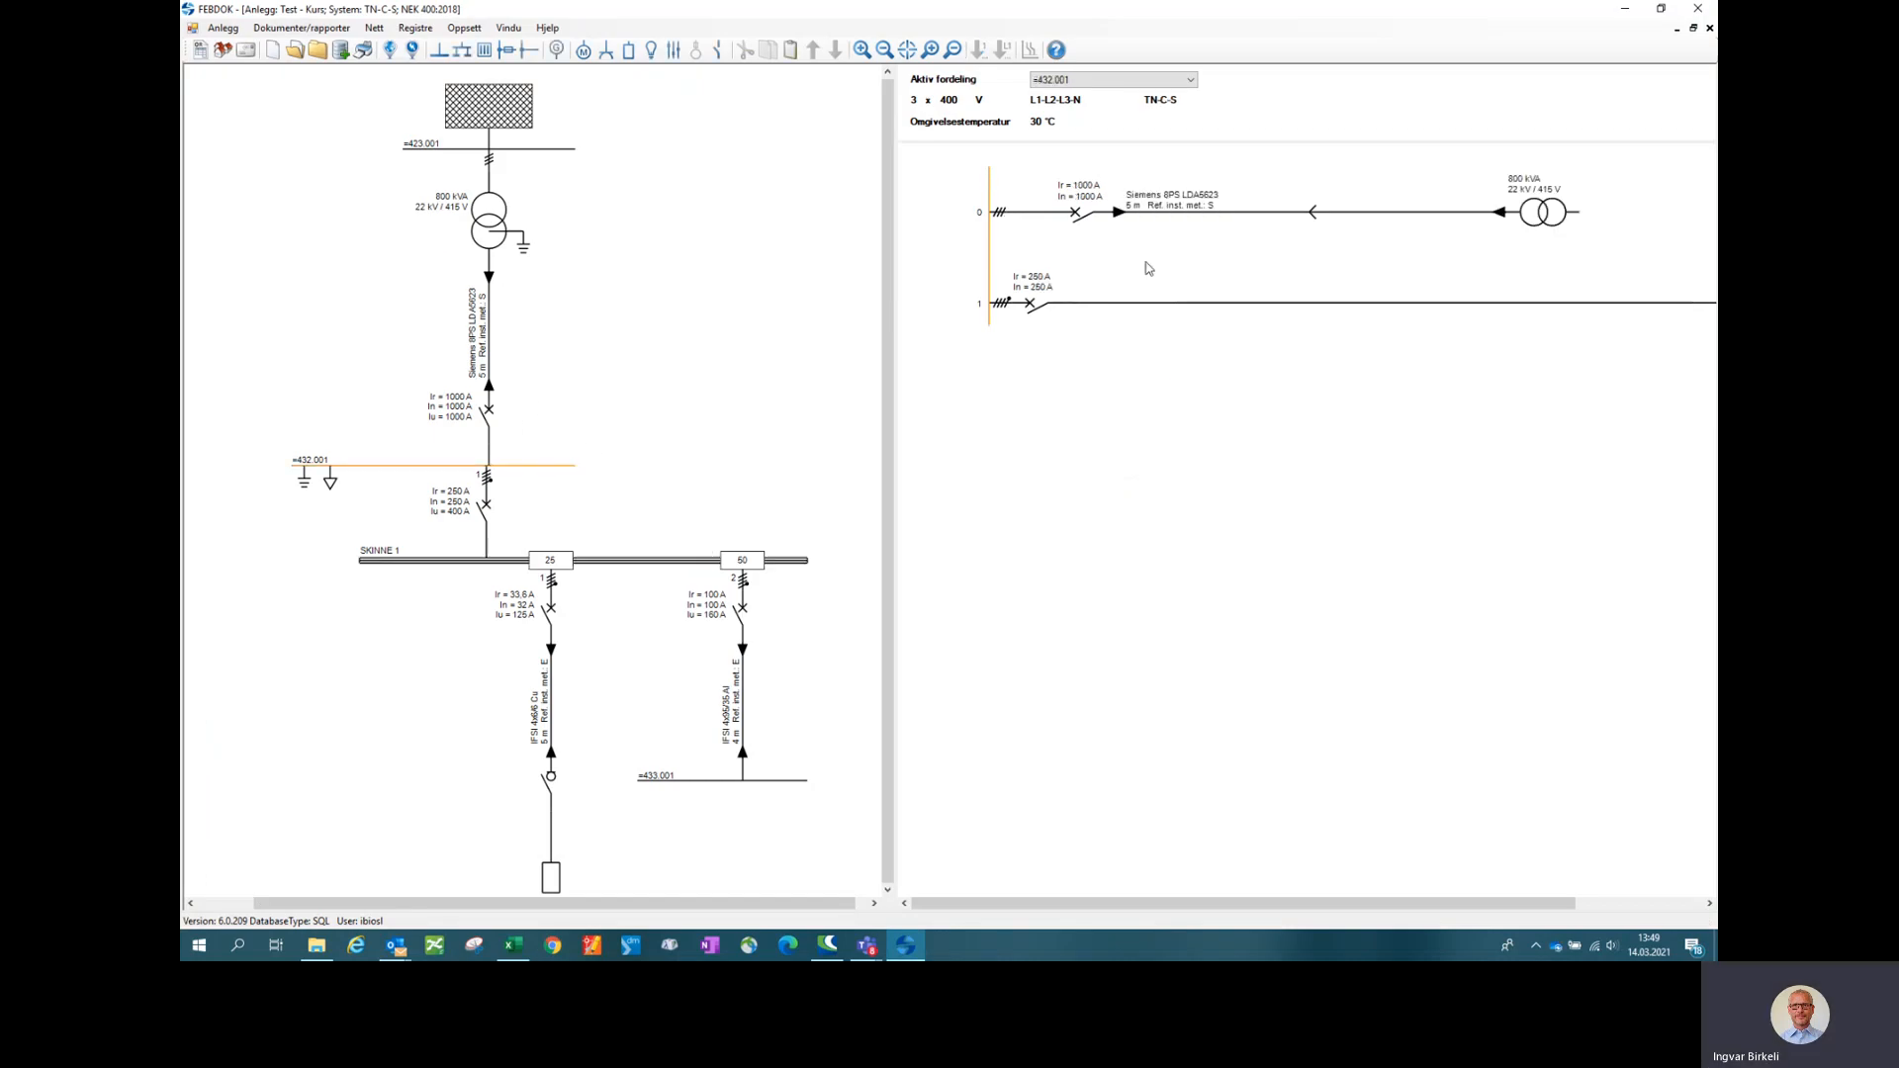
left_click(1221, 302)
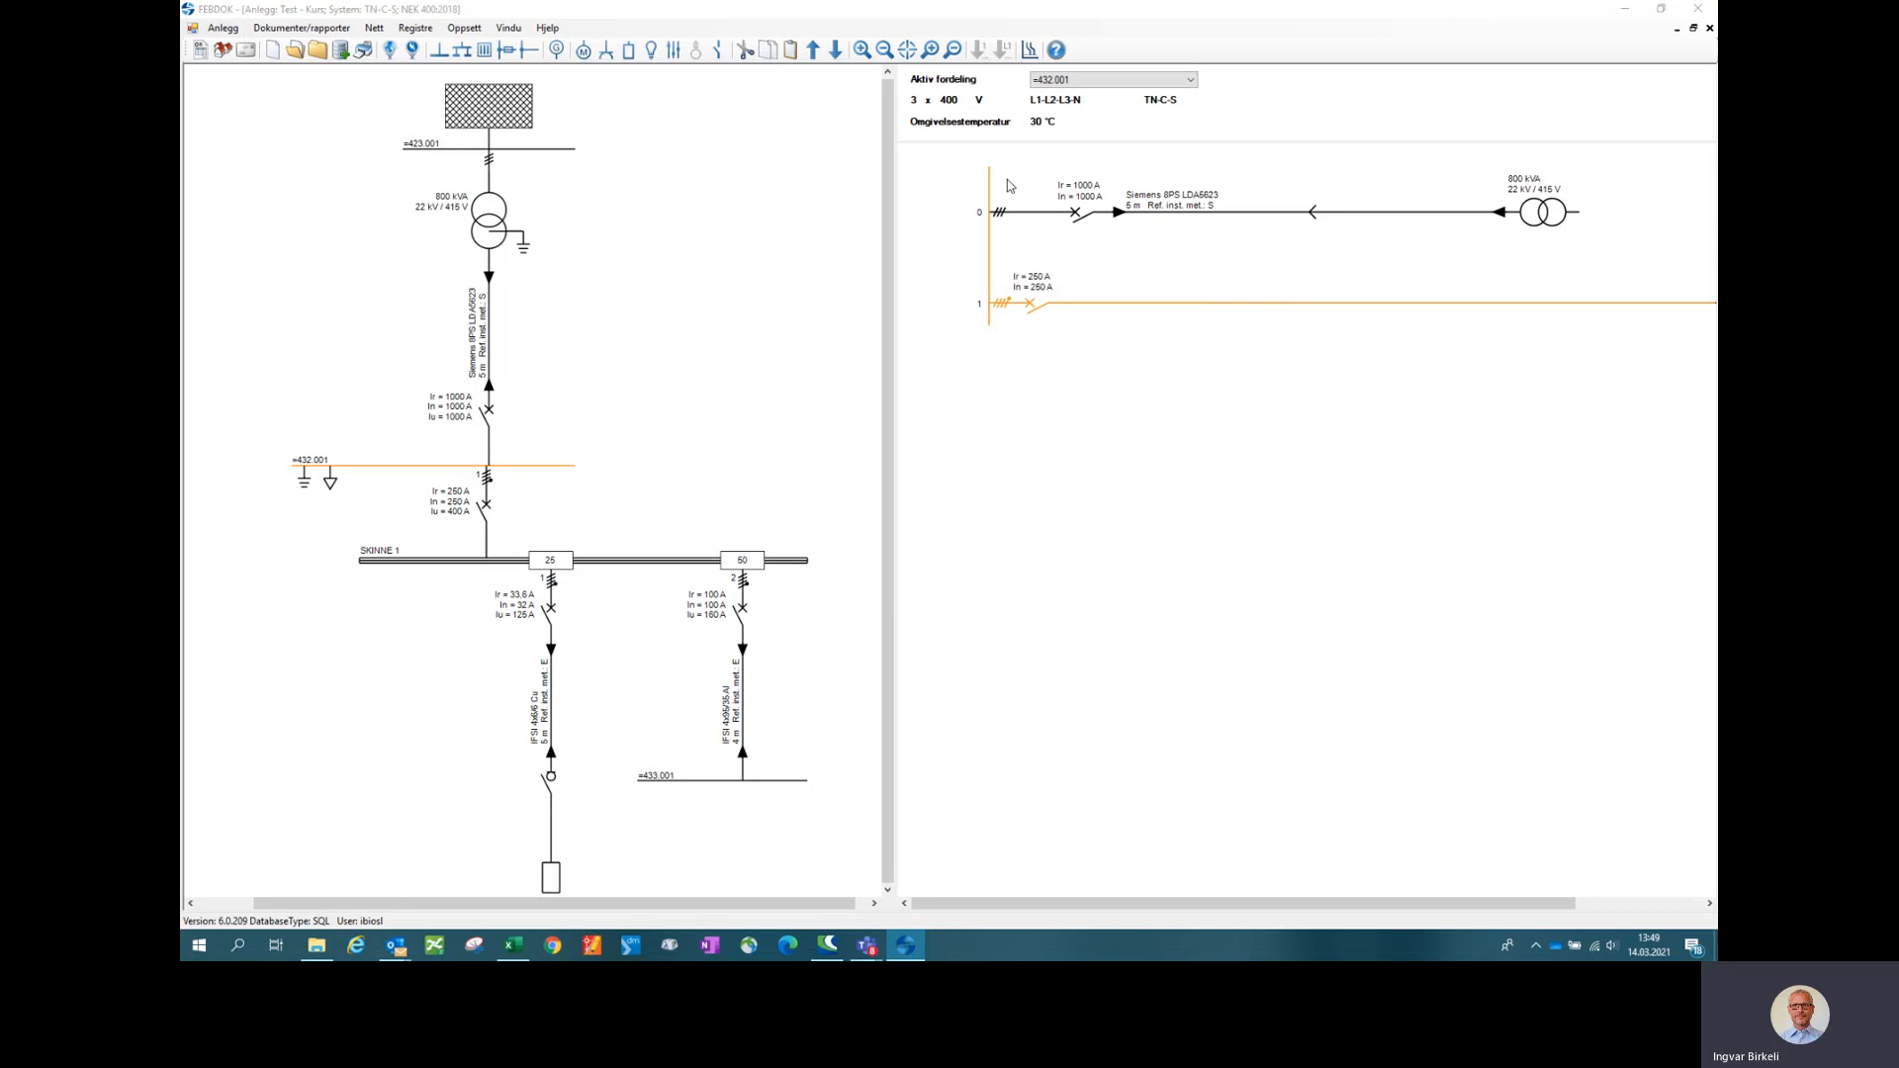
key("Delete")
left_click(927, 522)
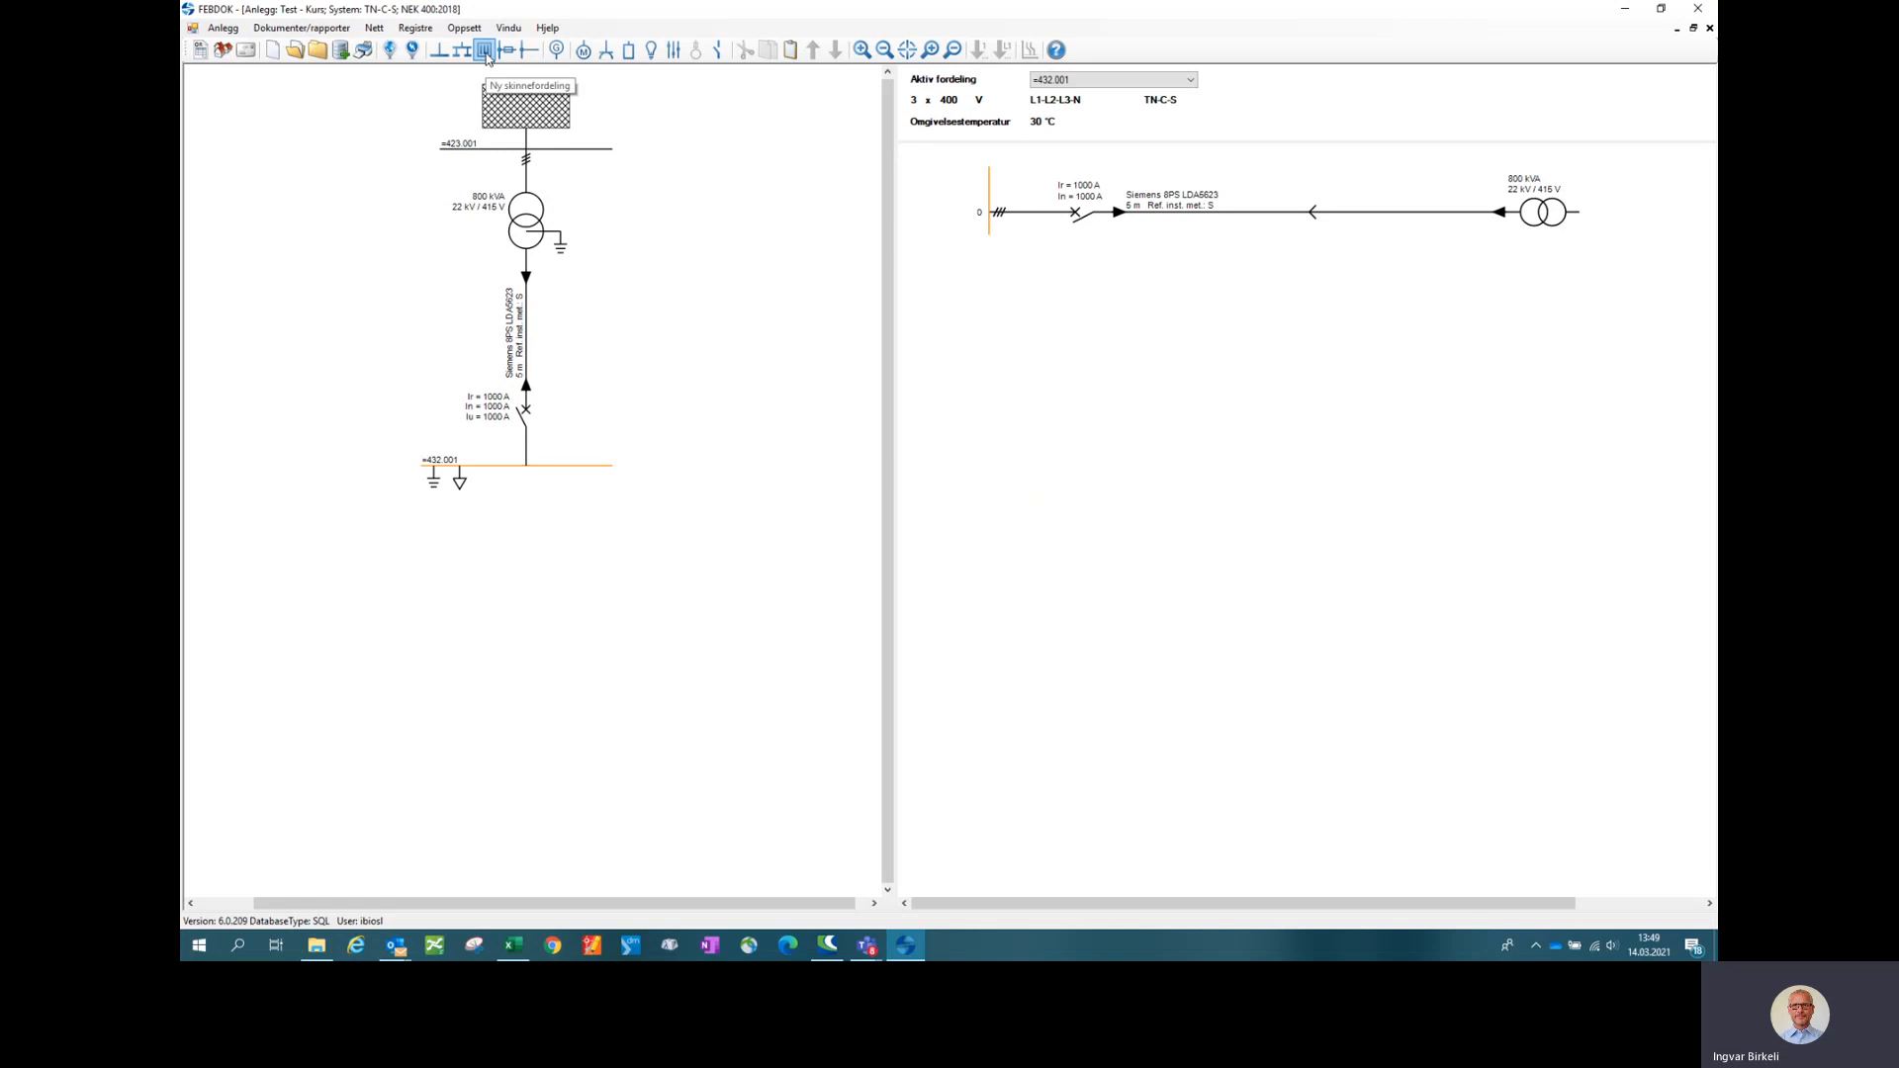
- Change the program language to English
left_click(223, 28)
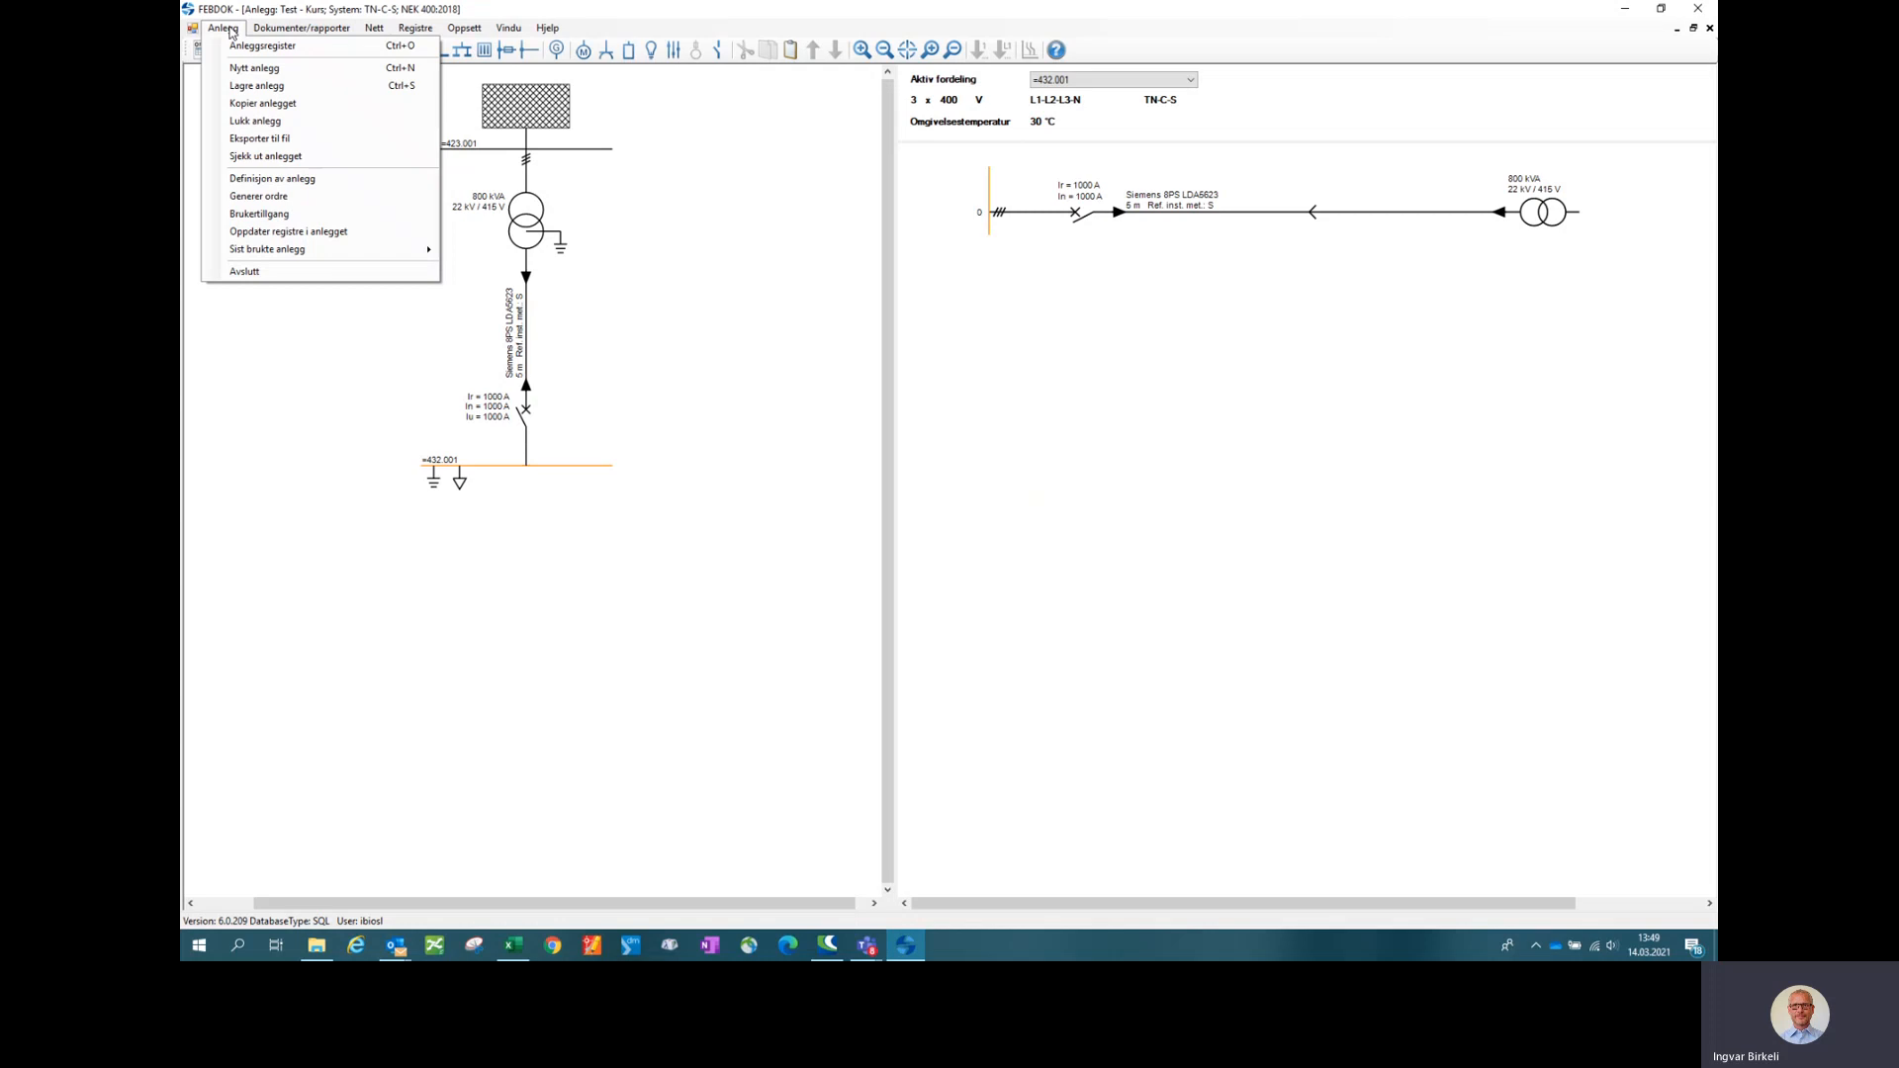
left_click(465, 28)
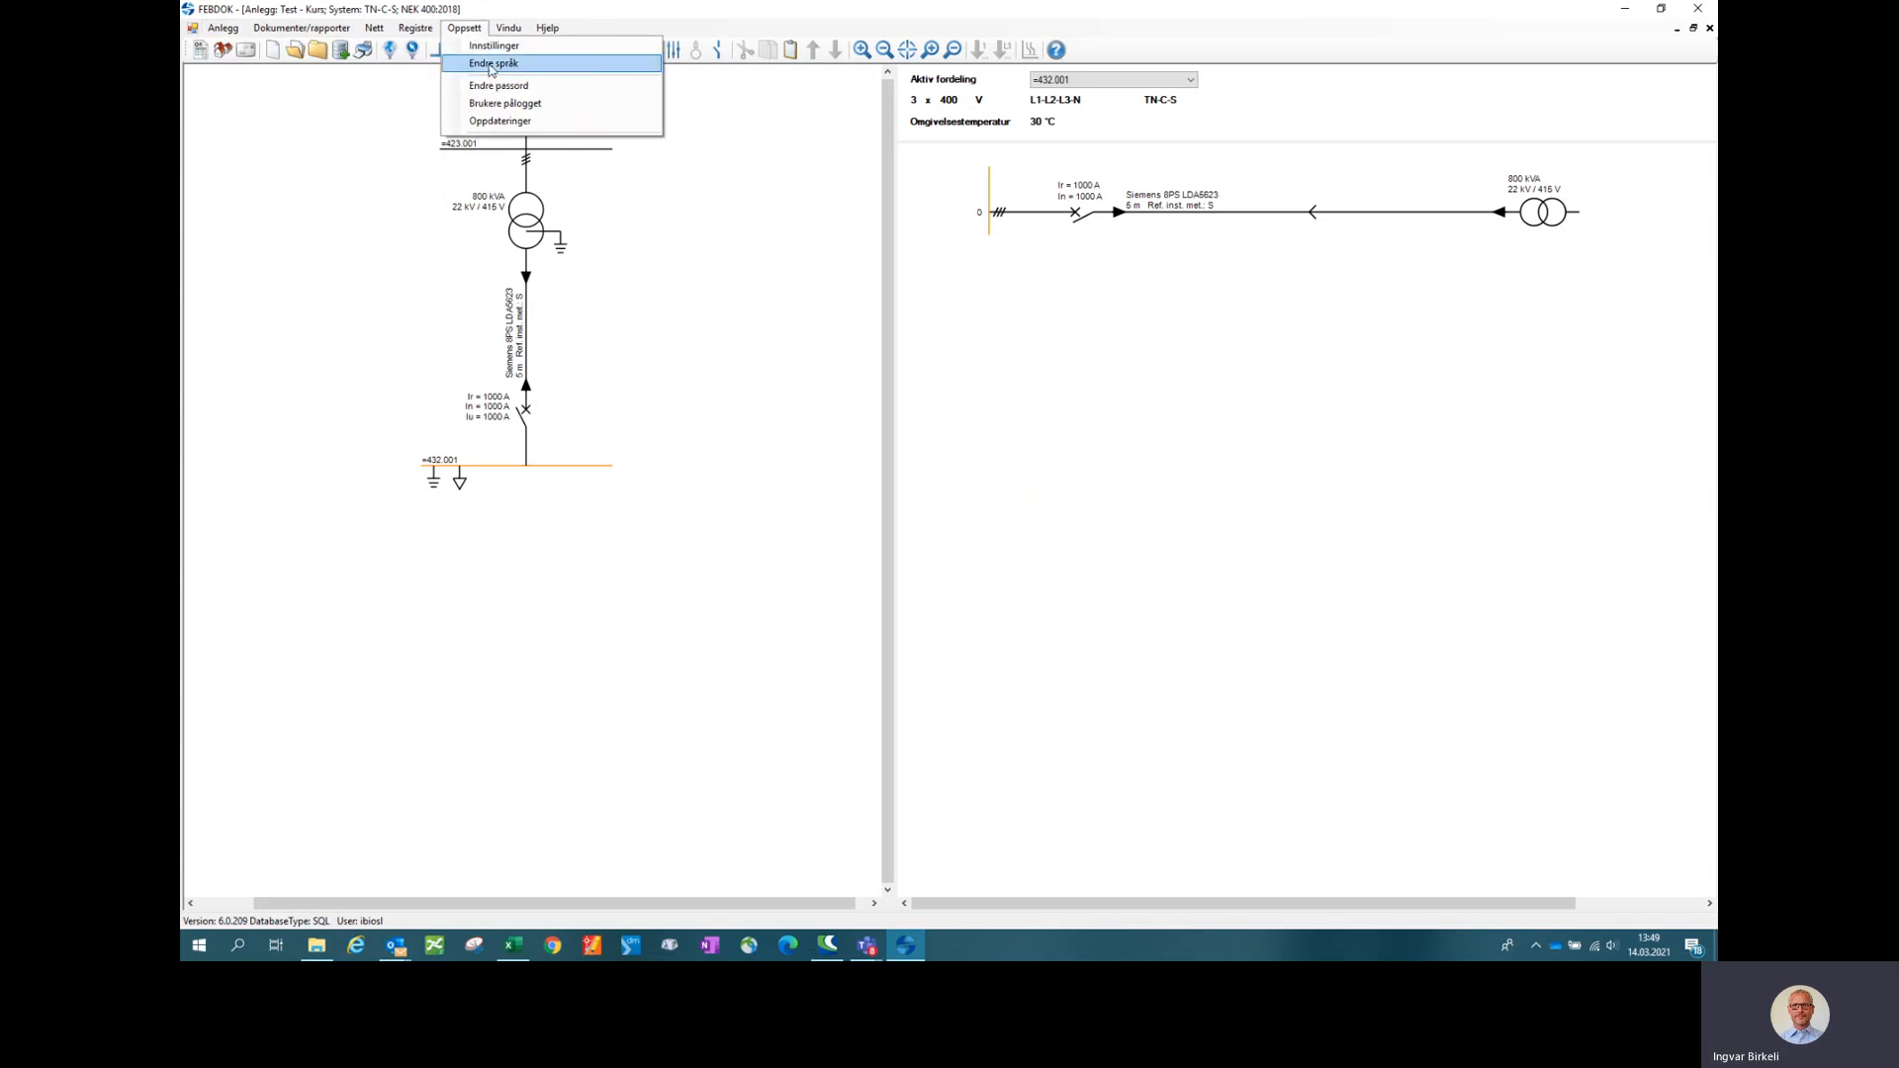
left_click(494, 63)
left_click(911, 412)
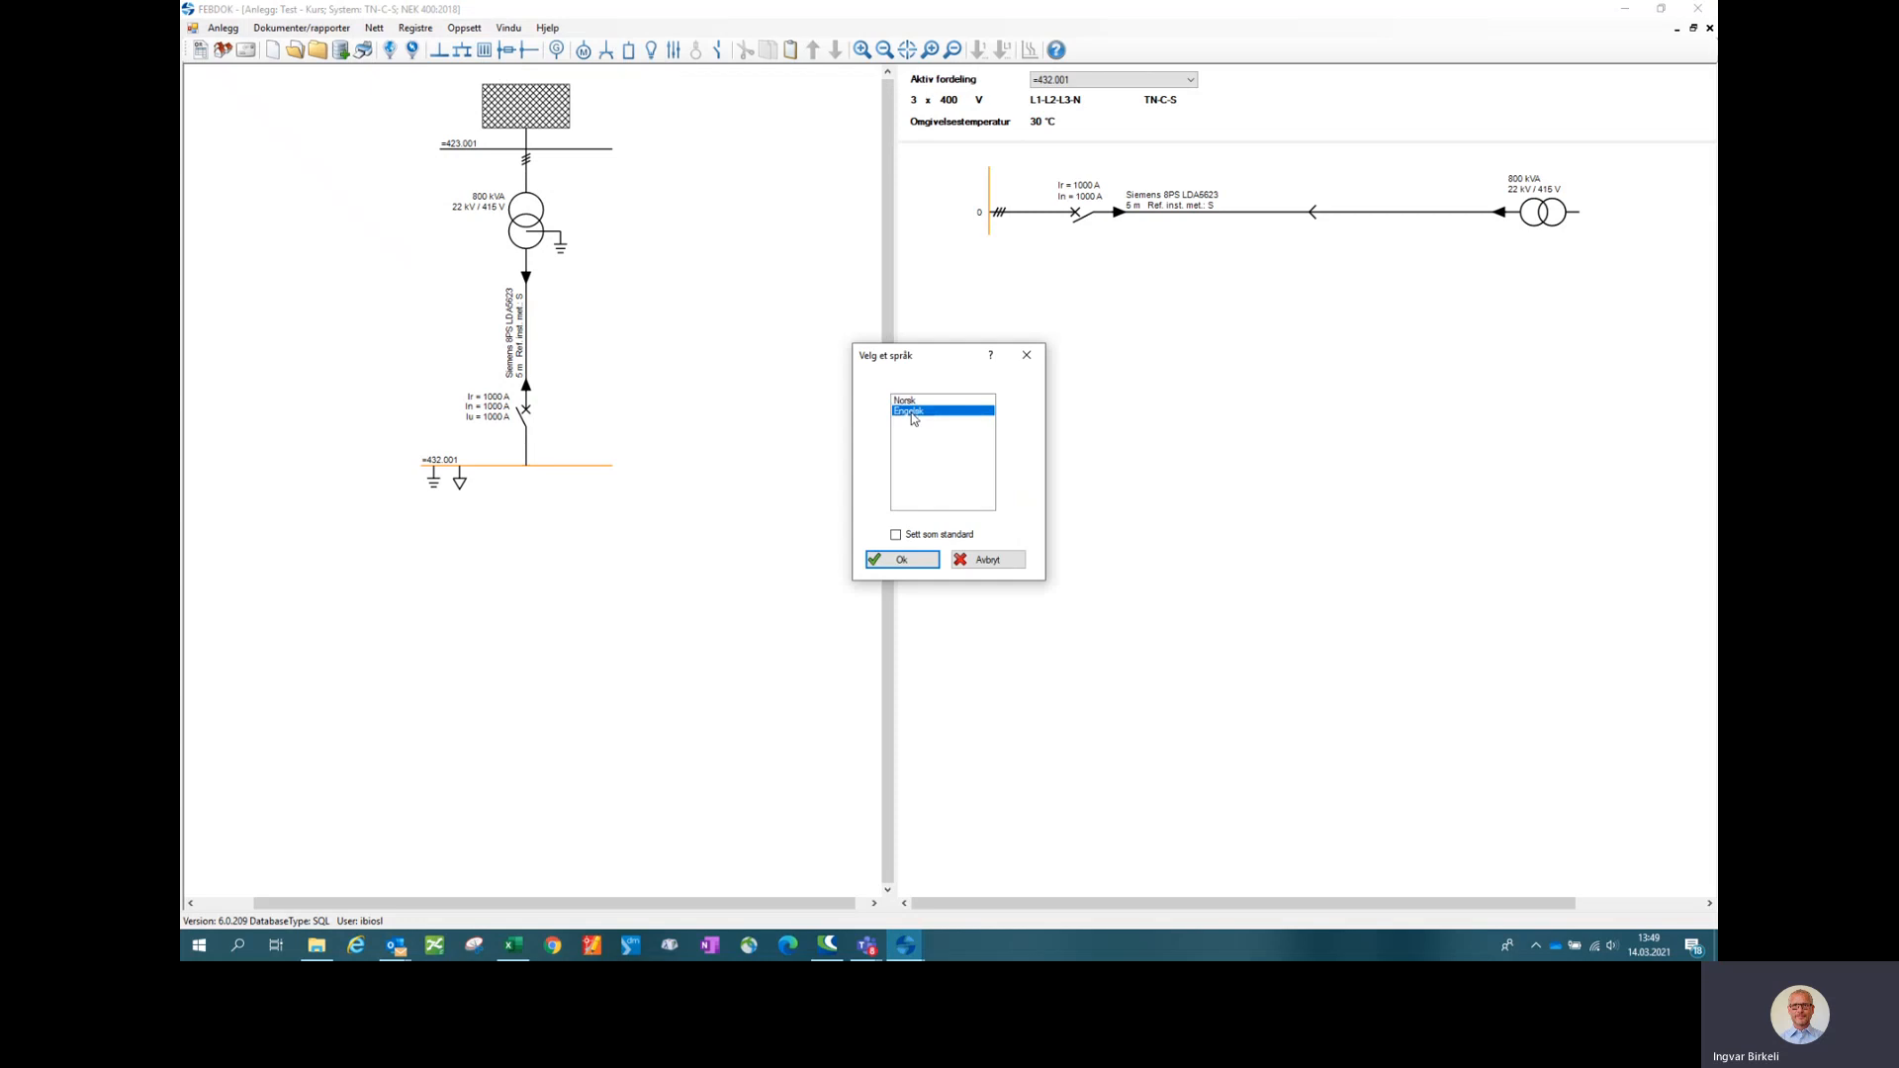
left_click(899, 566)
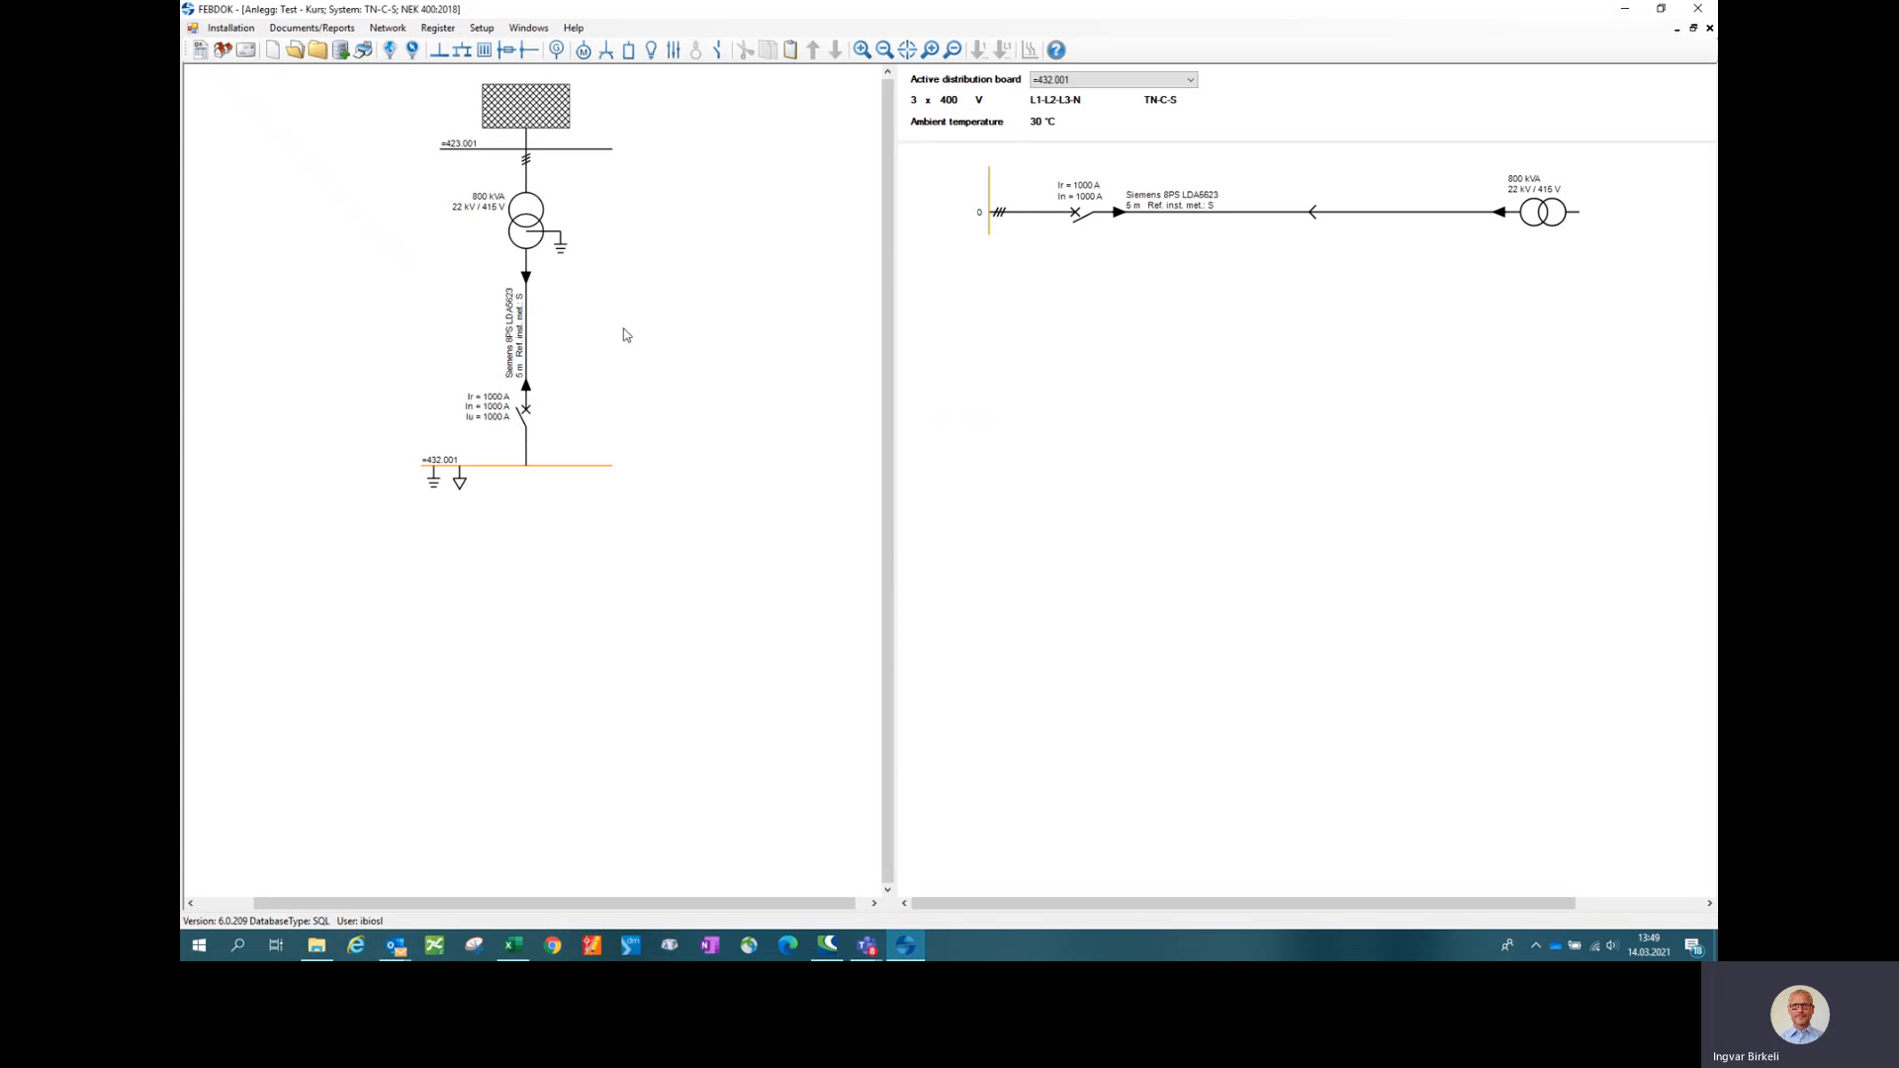
- Add a busbar trunking circuit to board +432.001 with designation BUSBAR 1, description Busbar 1 and load current 250 A
left_click(483, 51)
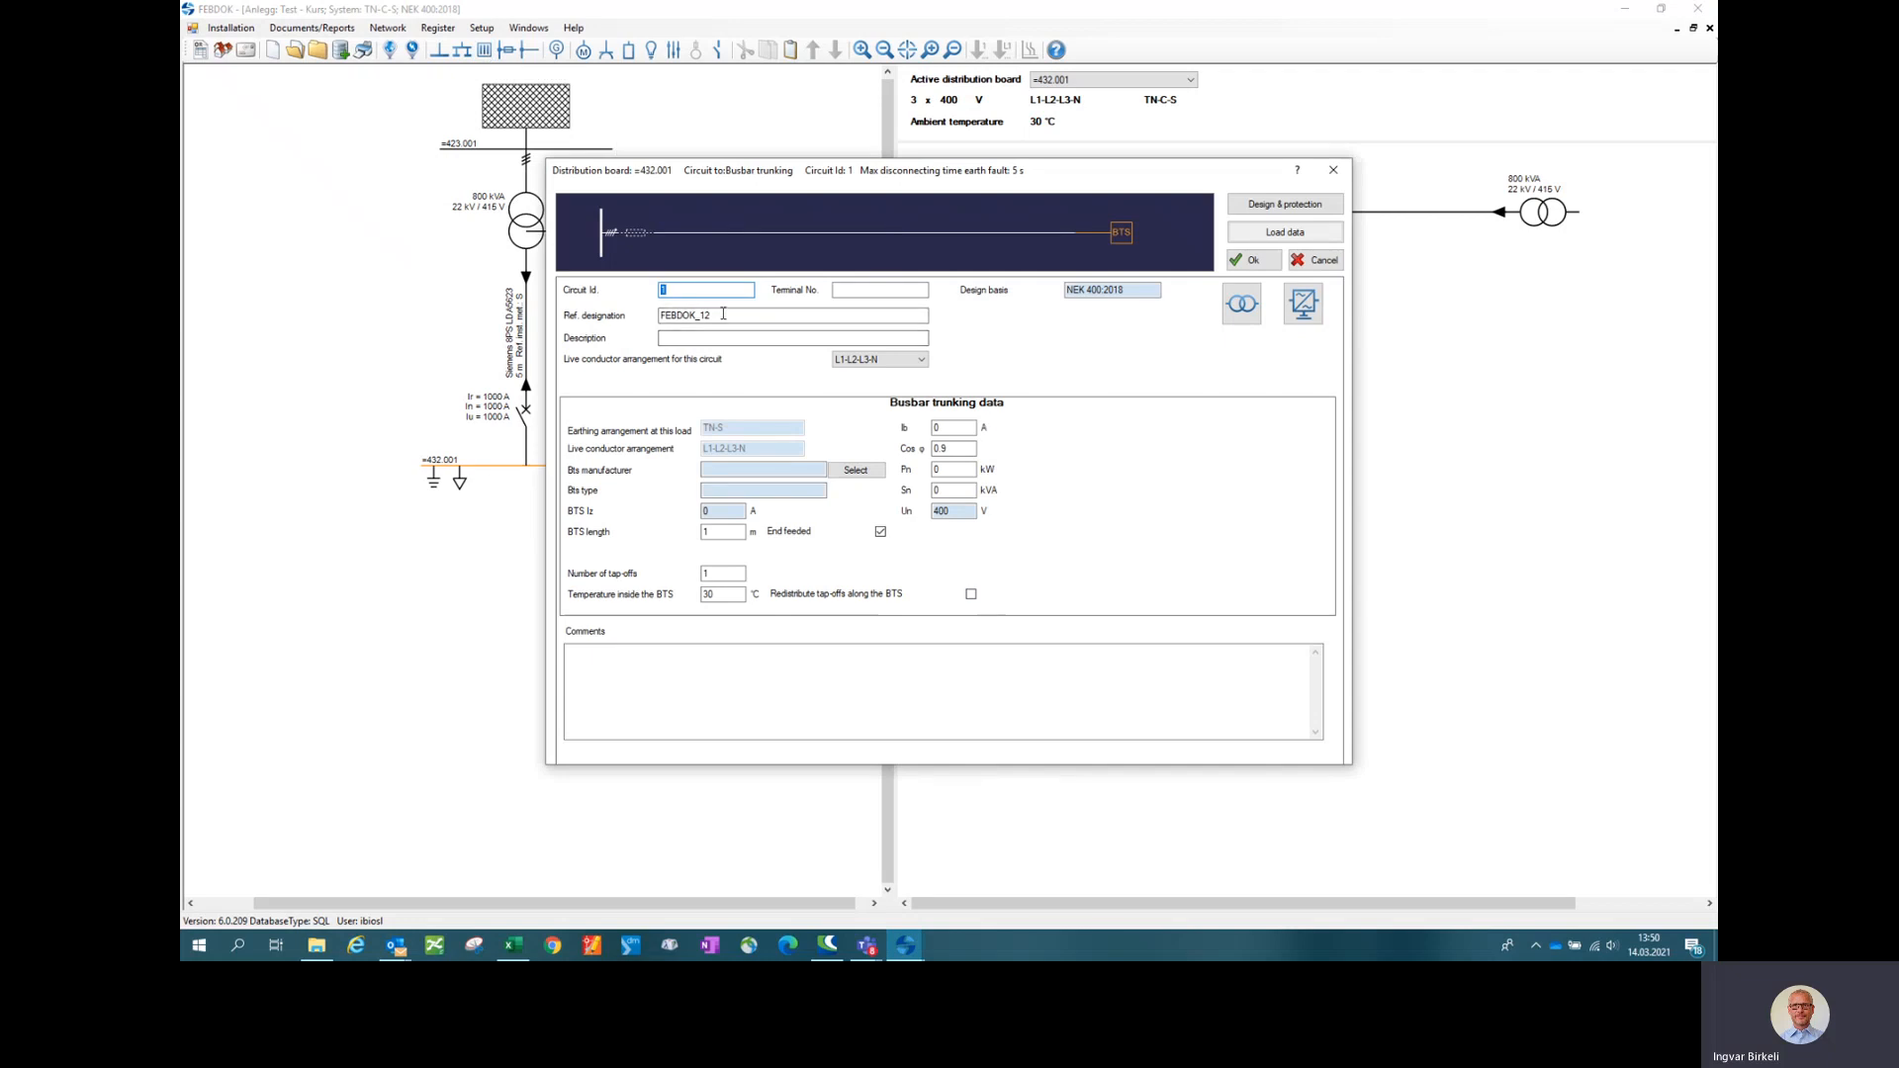
key("Tab")
type("BUSBAR 1")
left_click(953, 429)
key("ctrl+a")
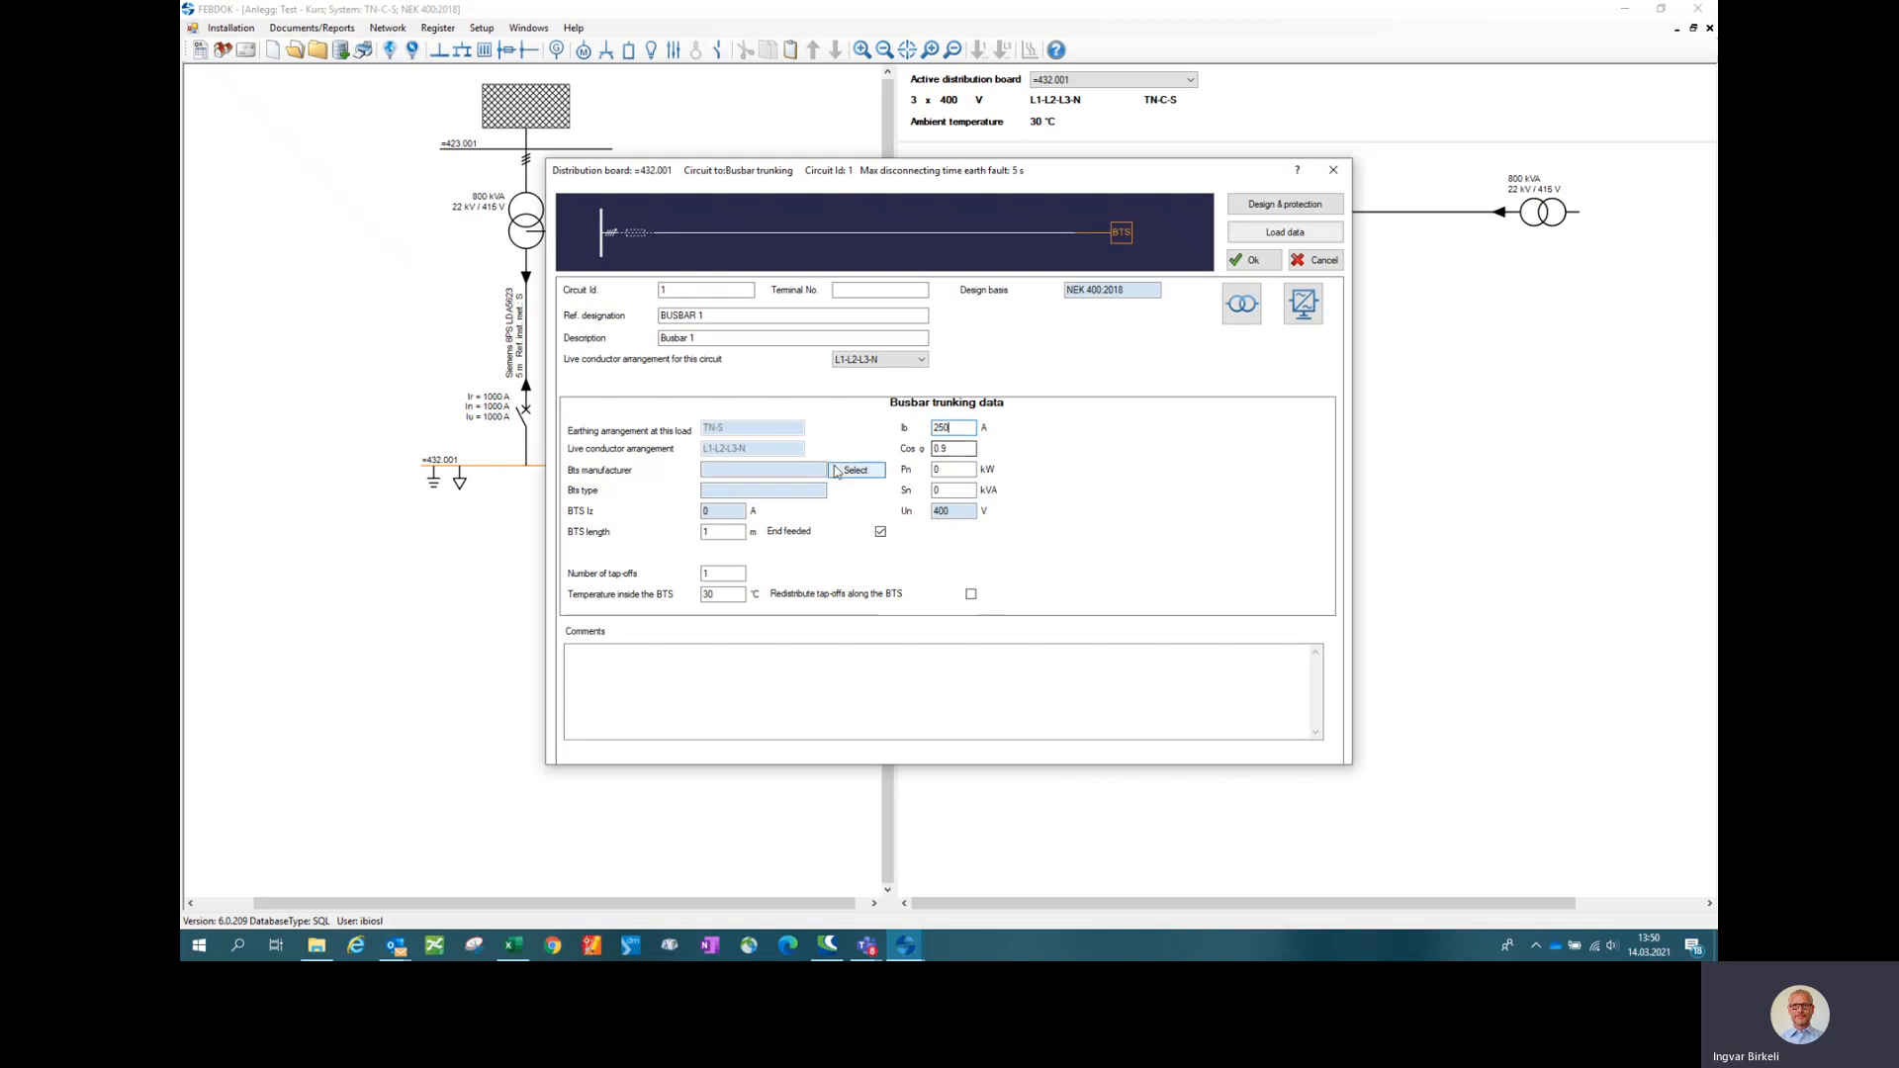
- Set the busbar trunking length to 100 m and the number of tap-offs to 2
left_click(713, 531)
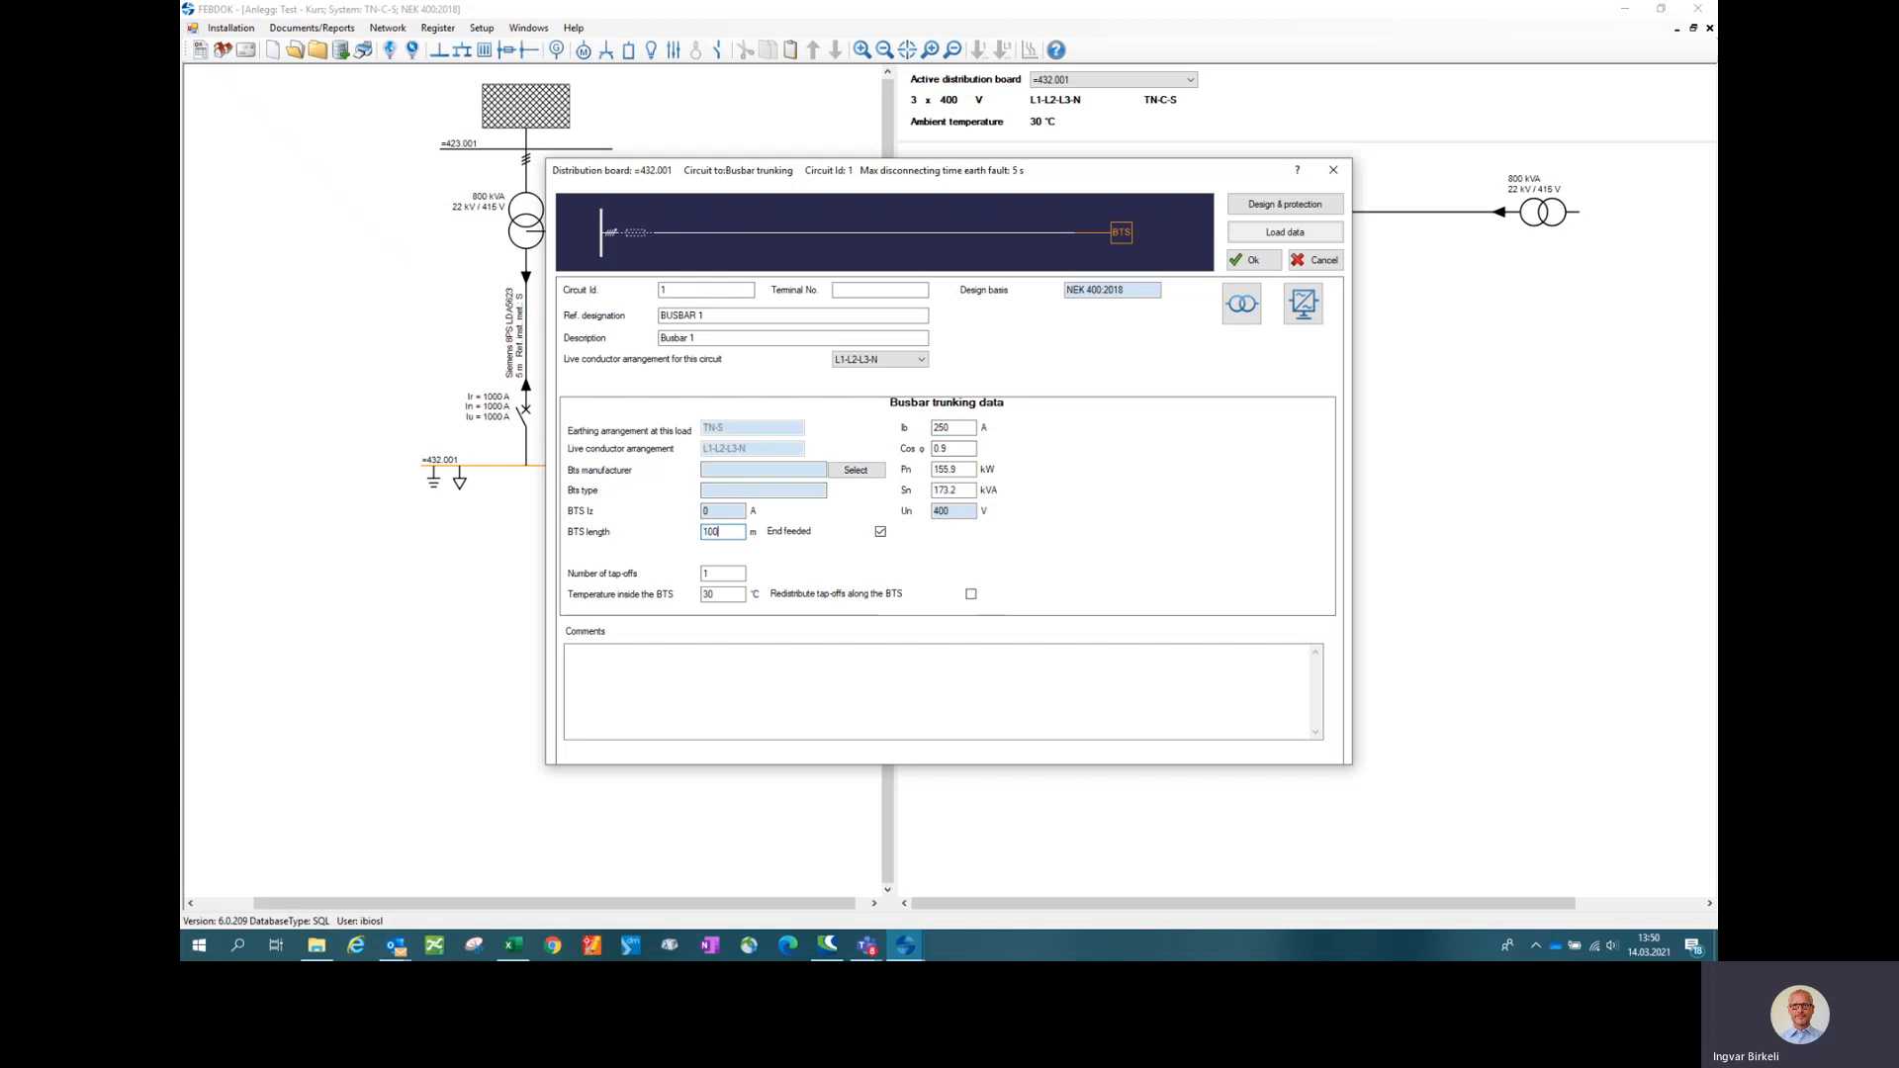
type("100")
key("Tab")
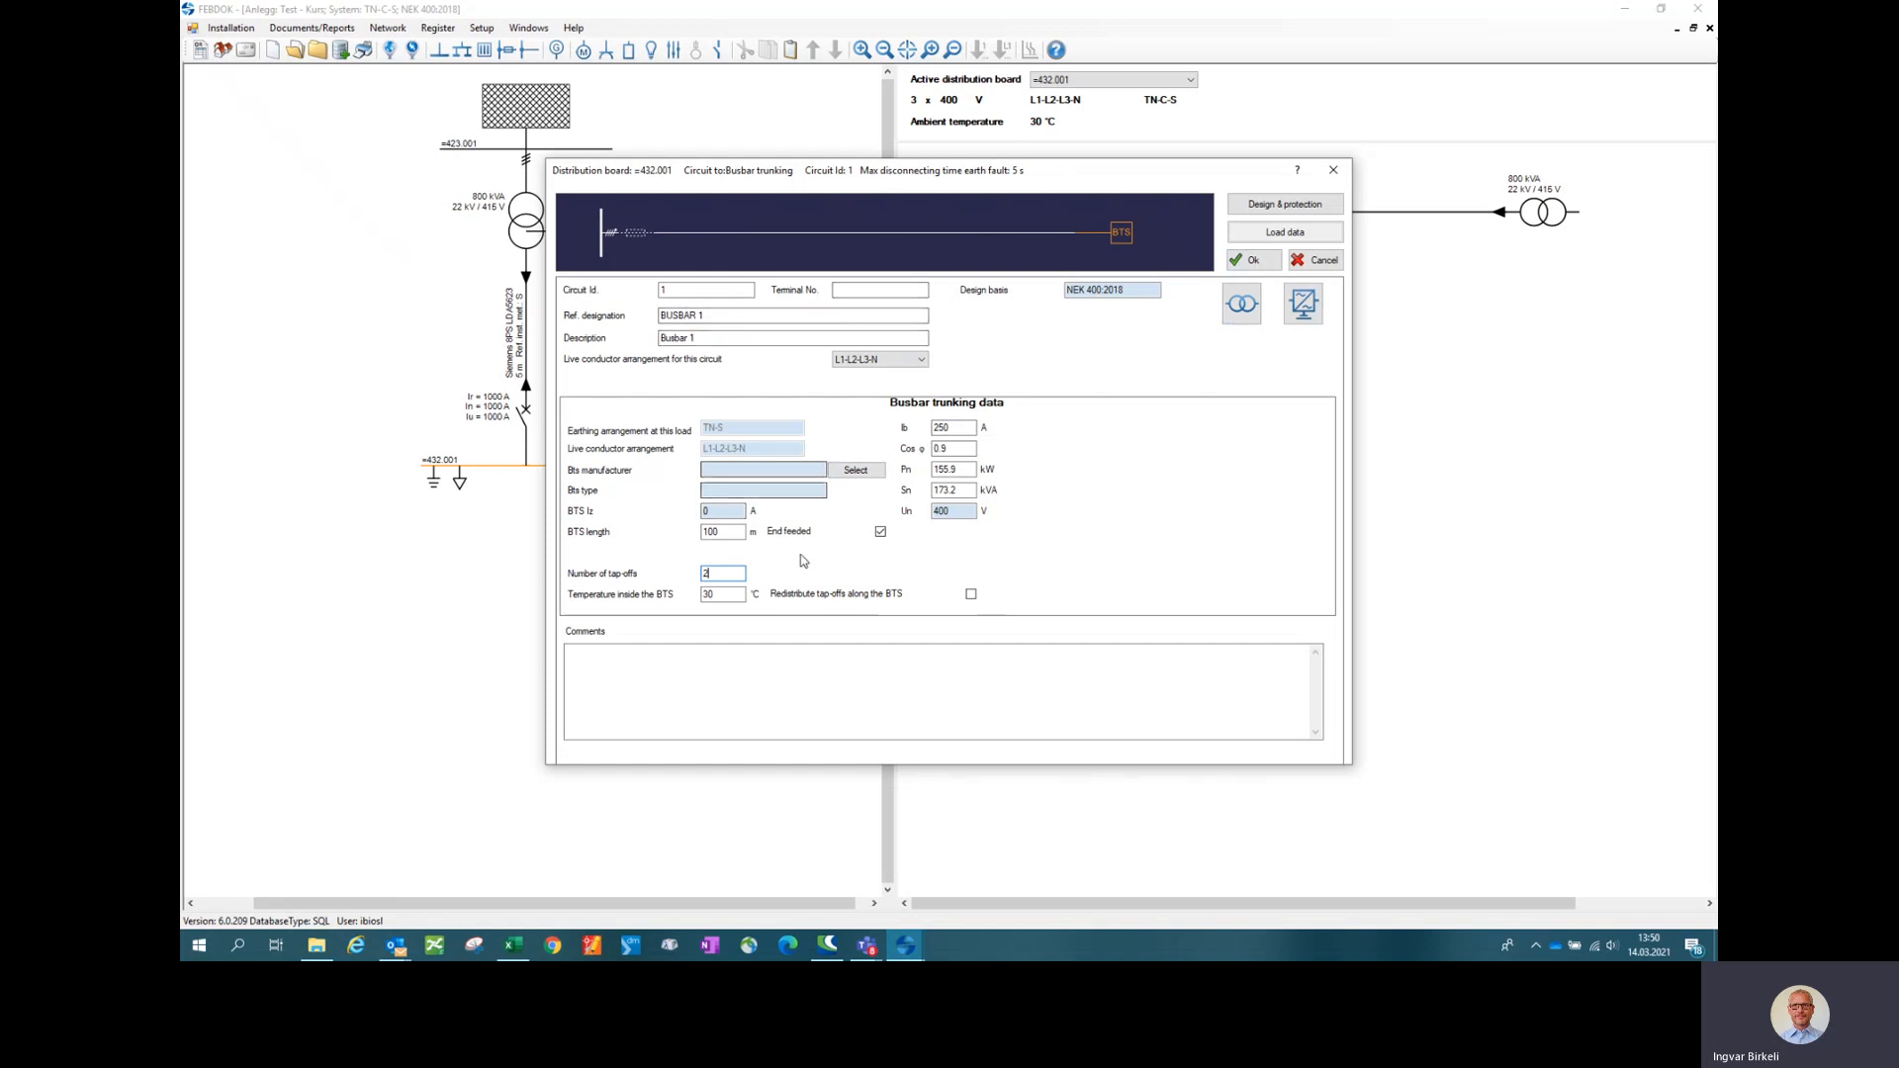
- Assign the Siemens 8PS busbar type BD2A-630 to the circuit, filtering by IP class 52 and AL conductor material
left_click(857, 472)
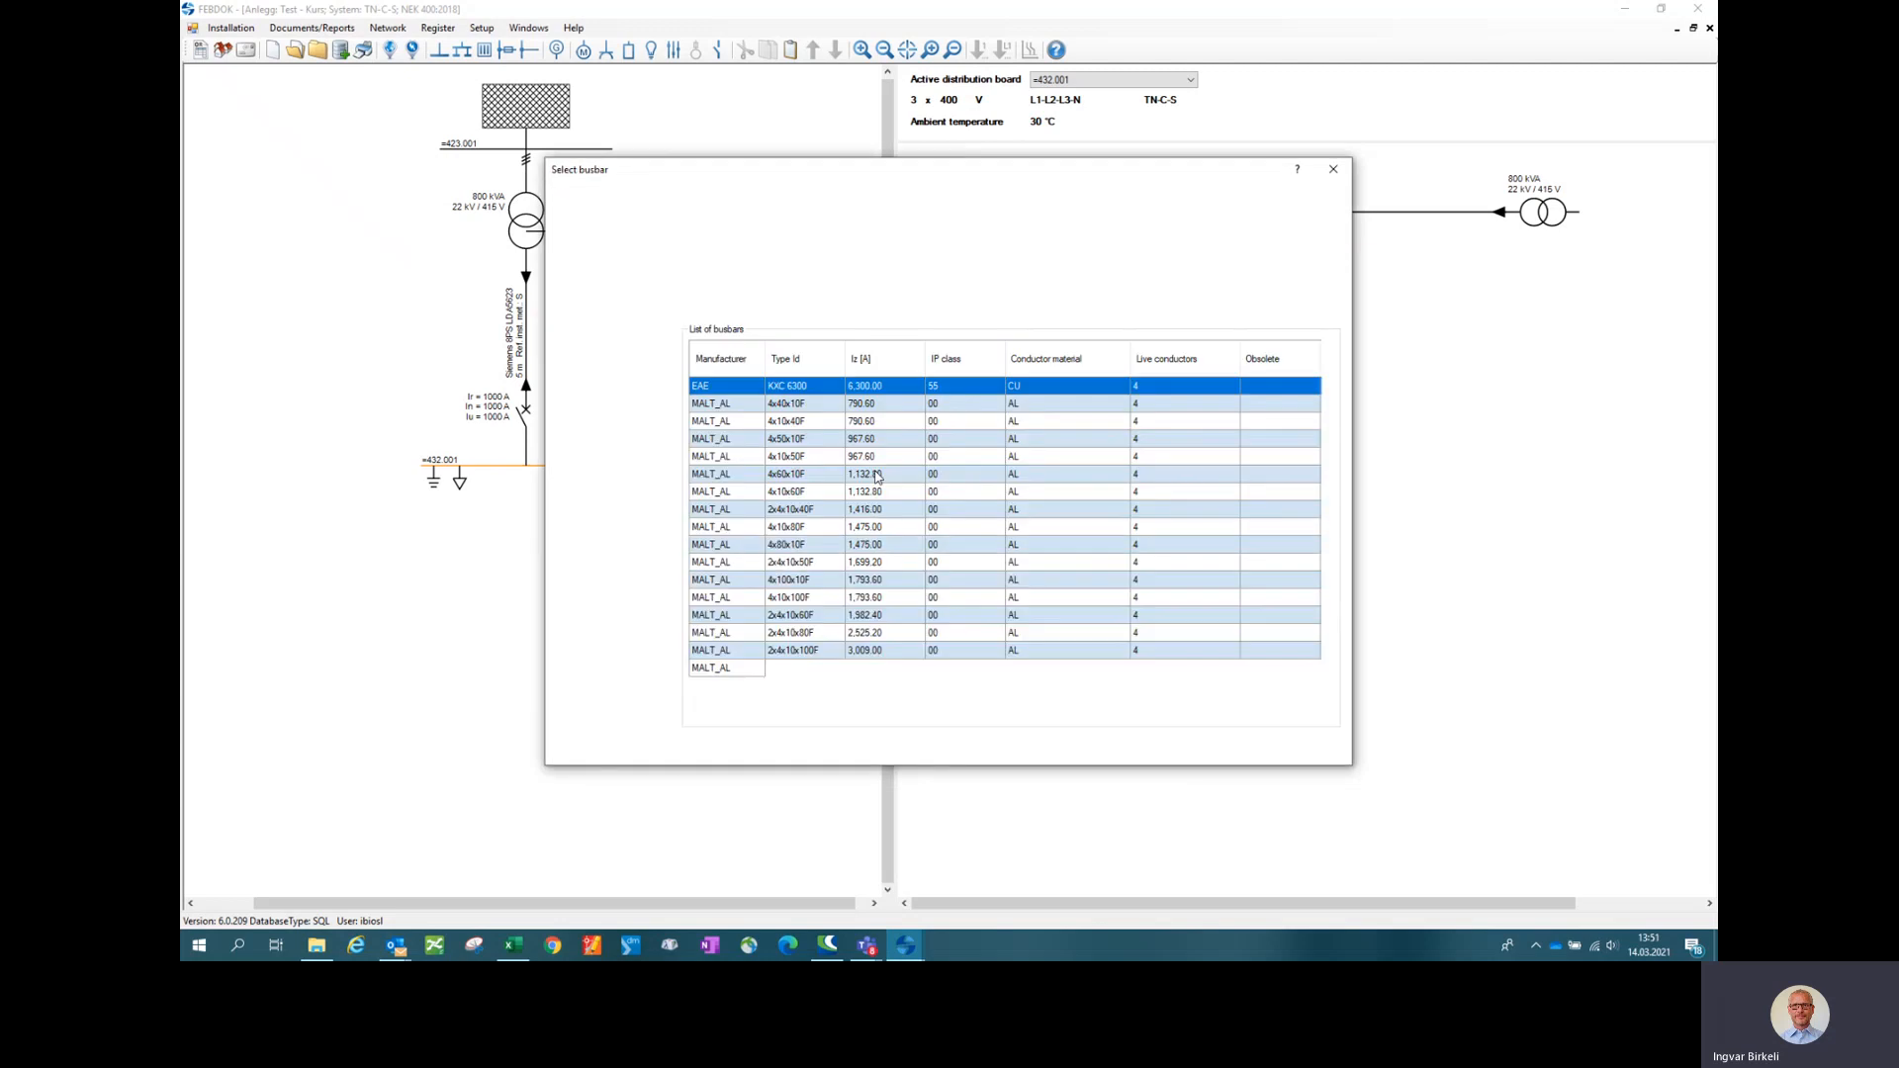
left_click_drag(774, 261, 775, 284)
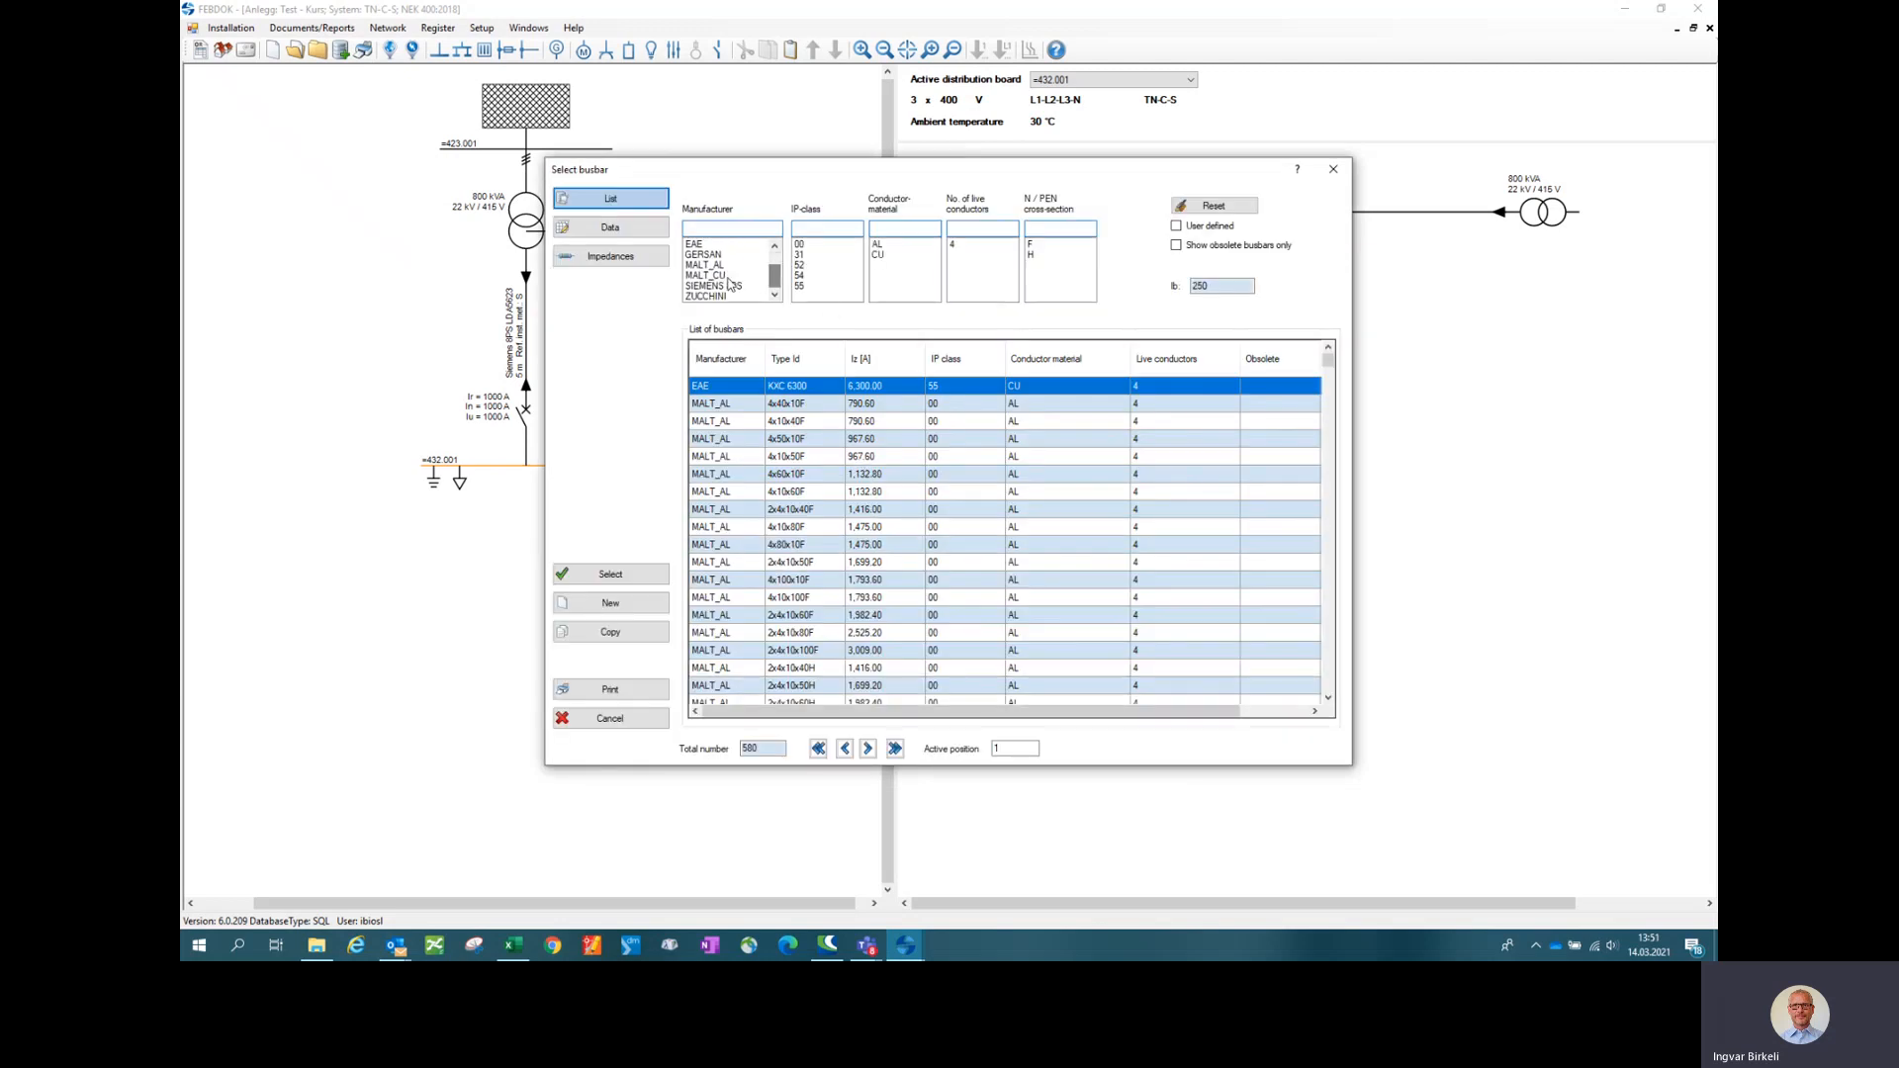
left_click(708, 289)
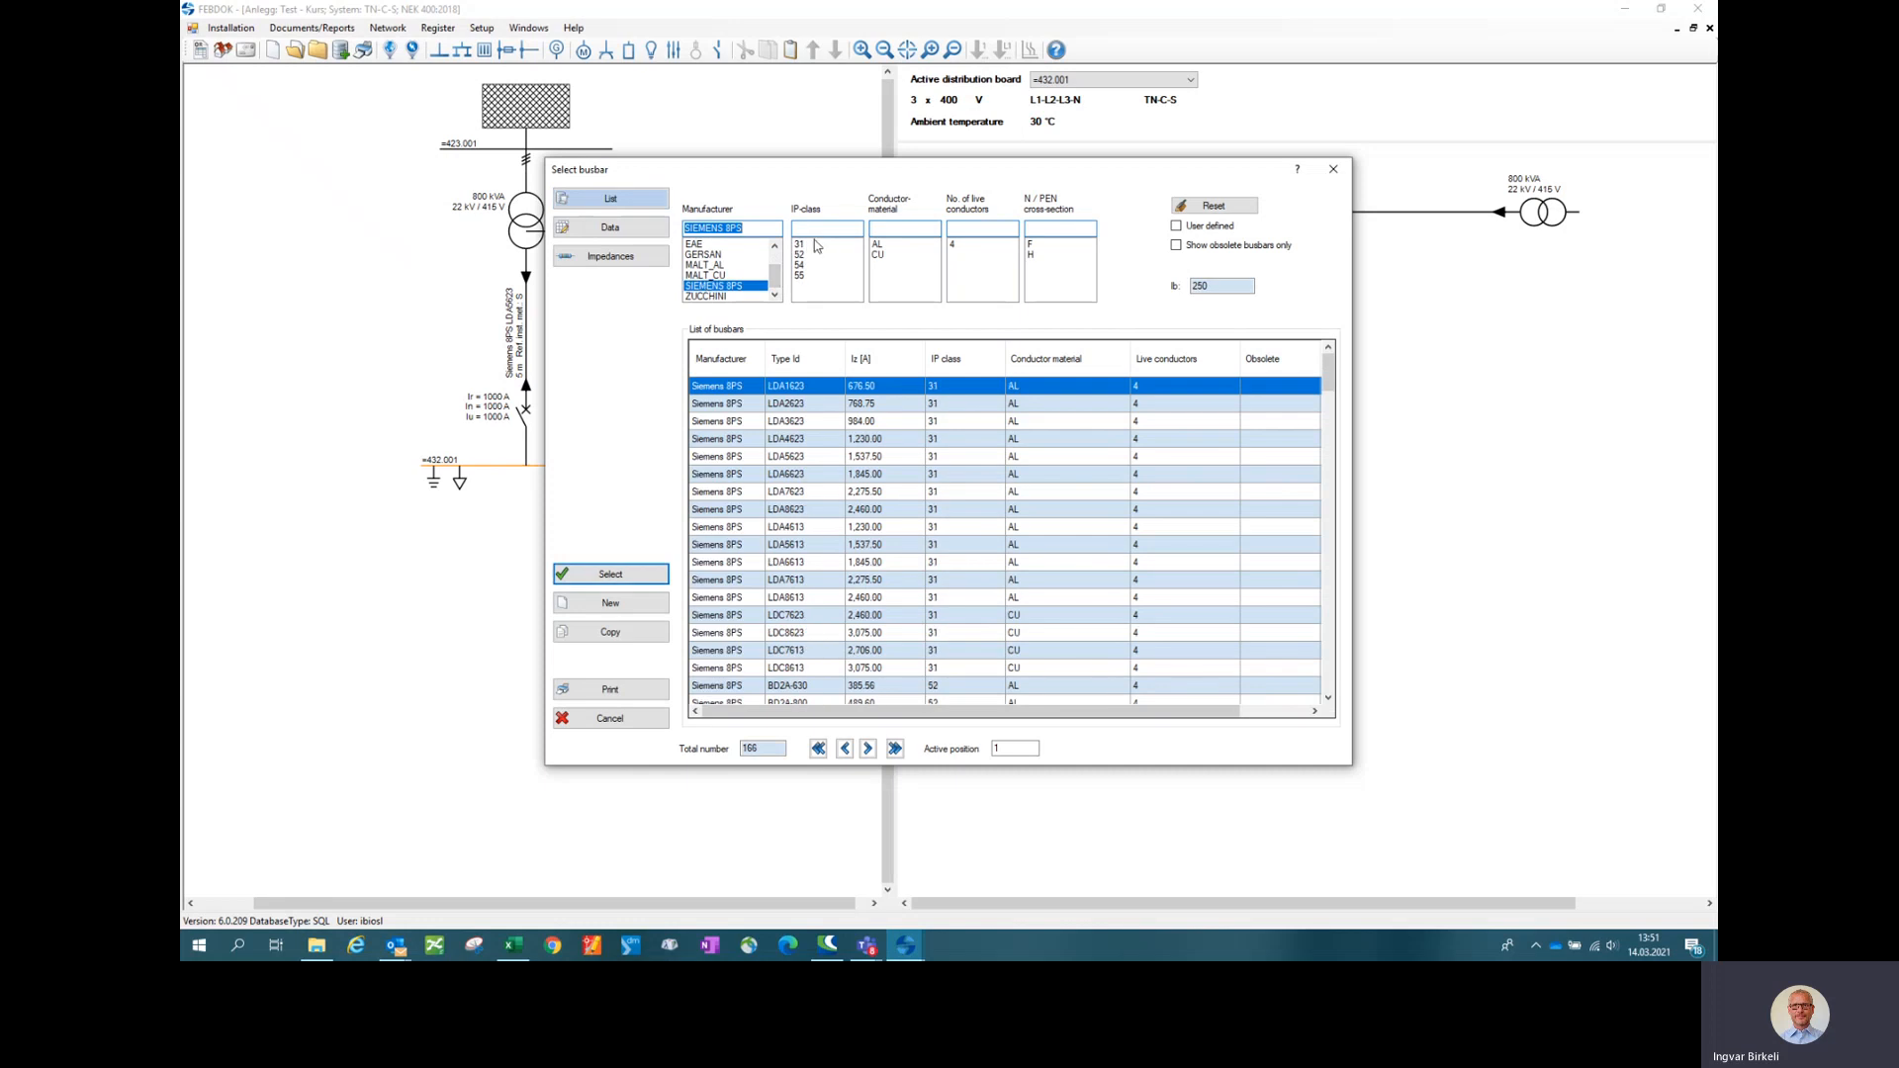
left_click(801, 254)
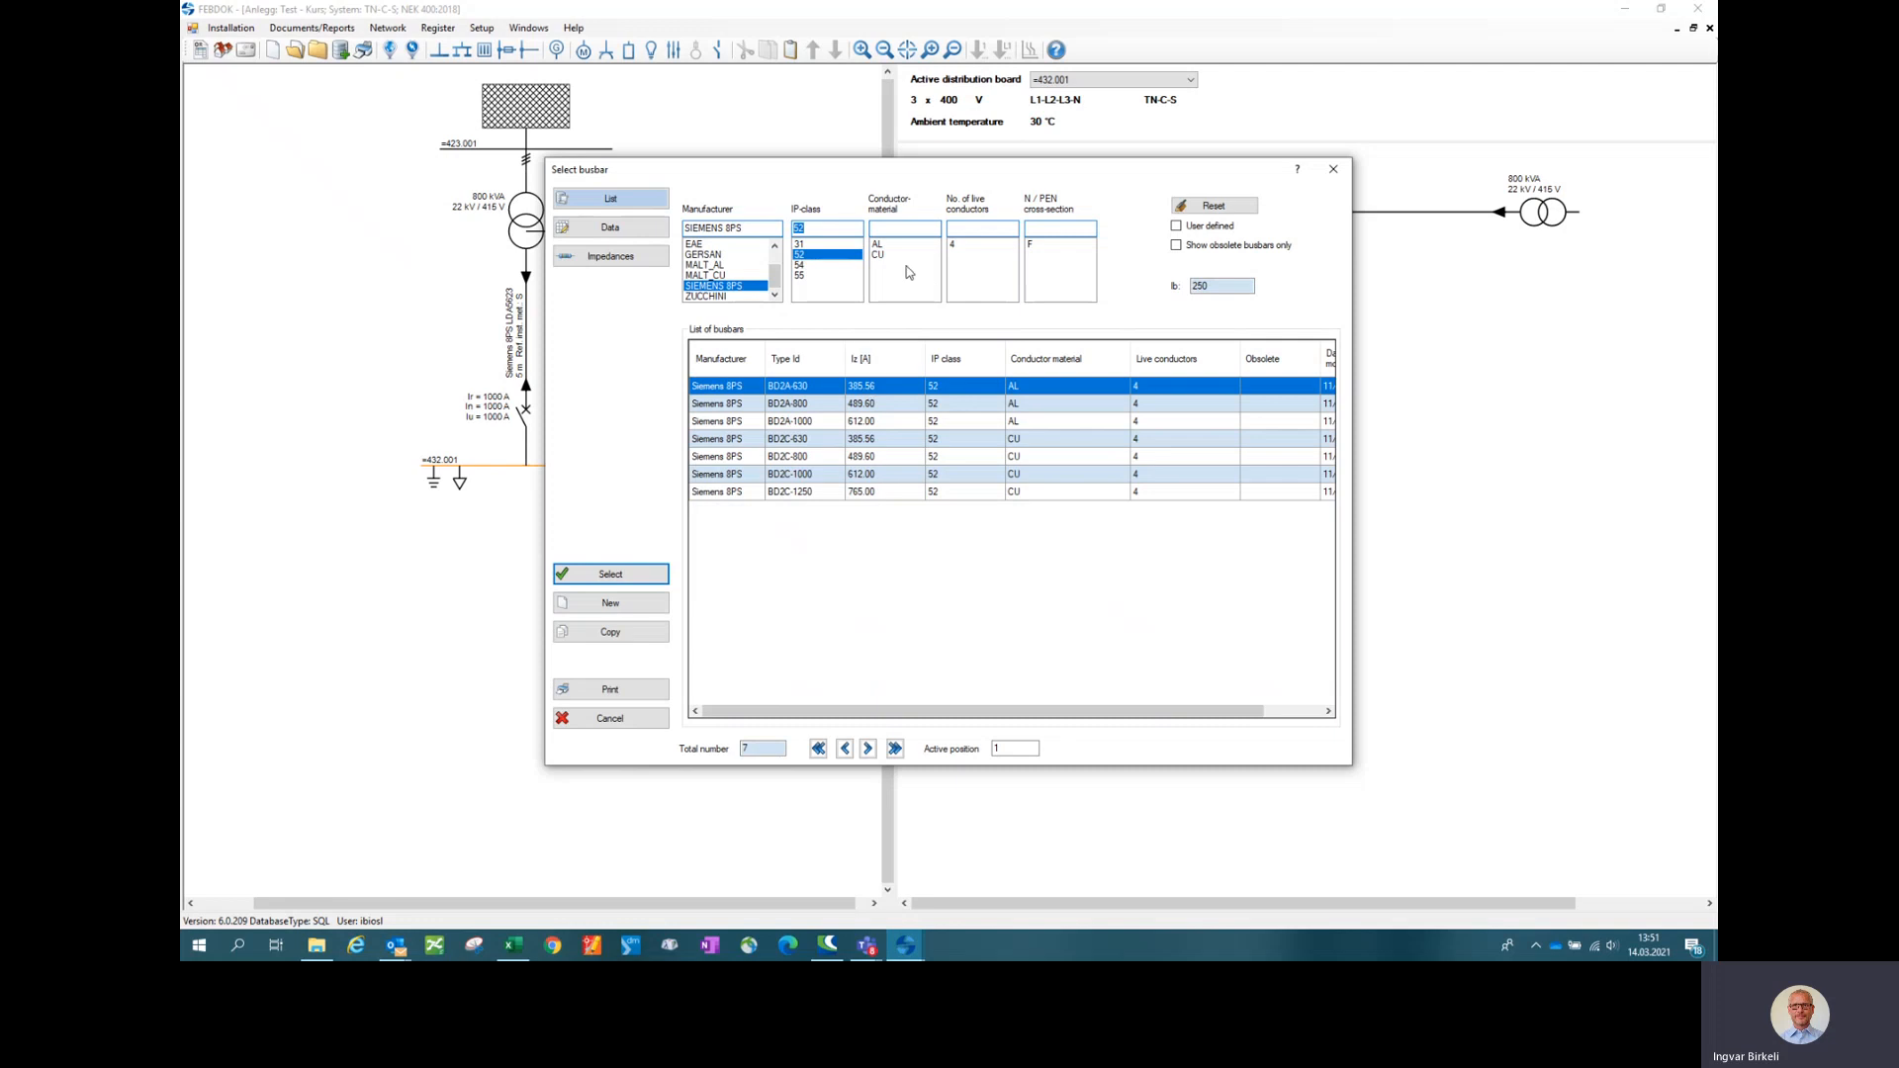
left_click(887, 244)
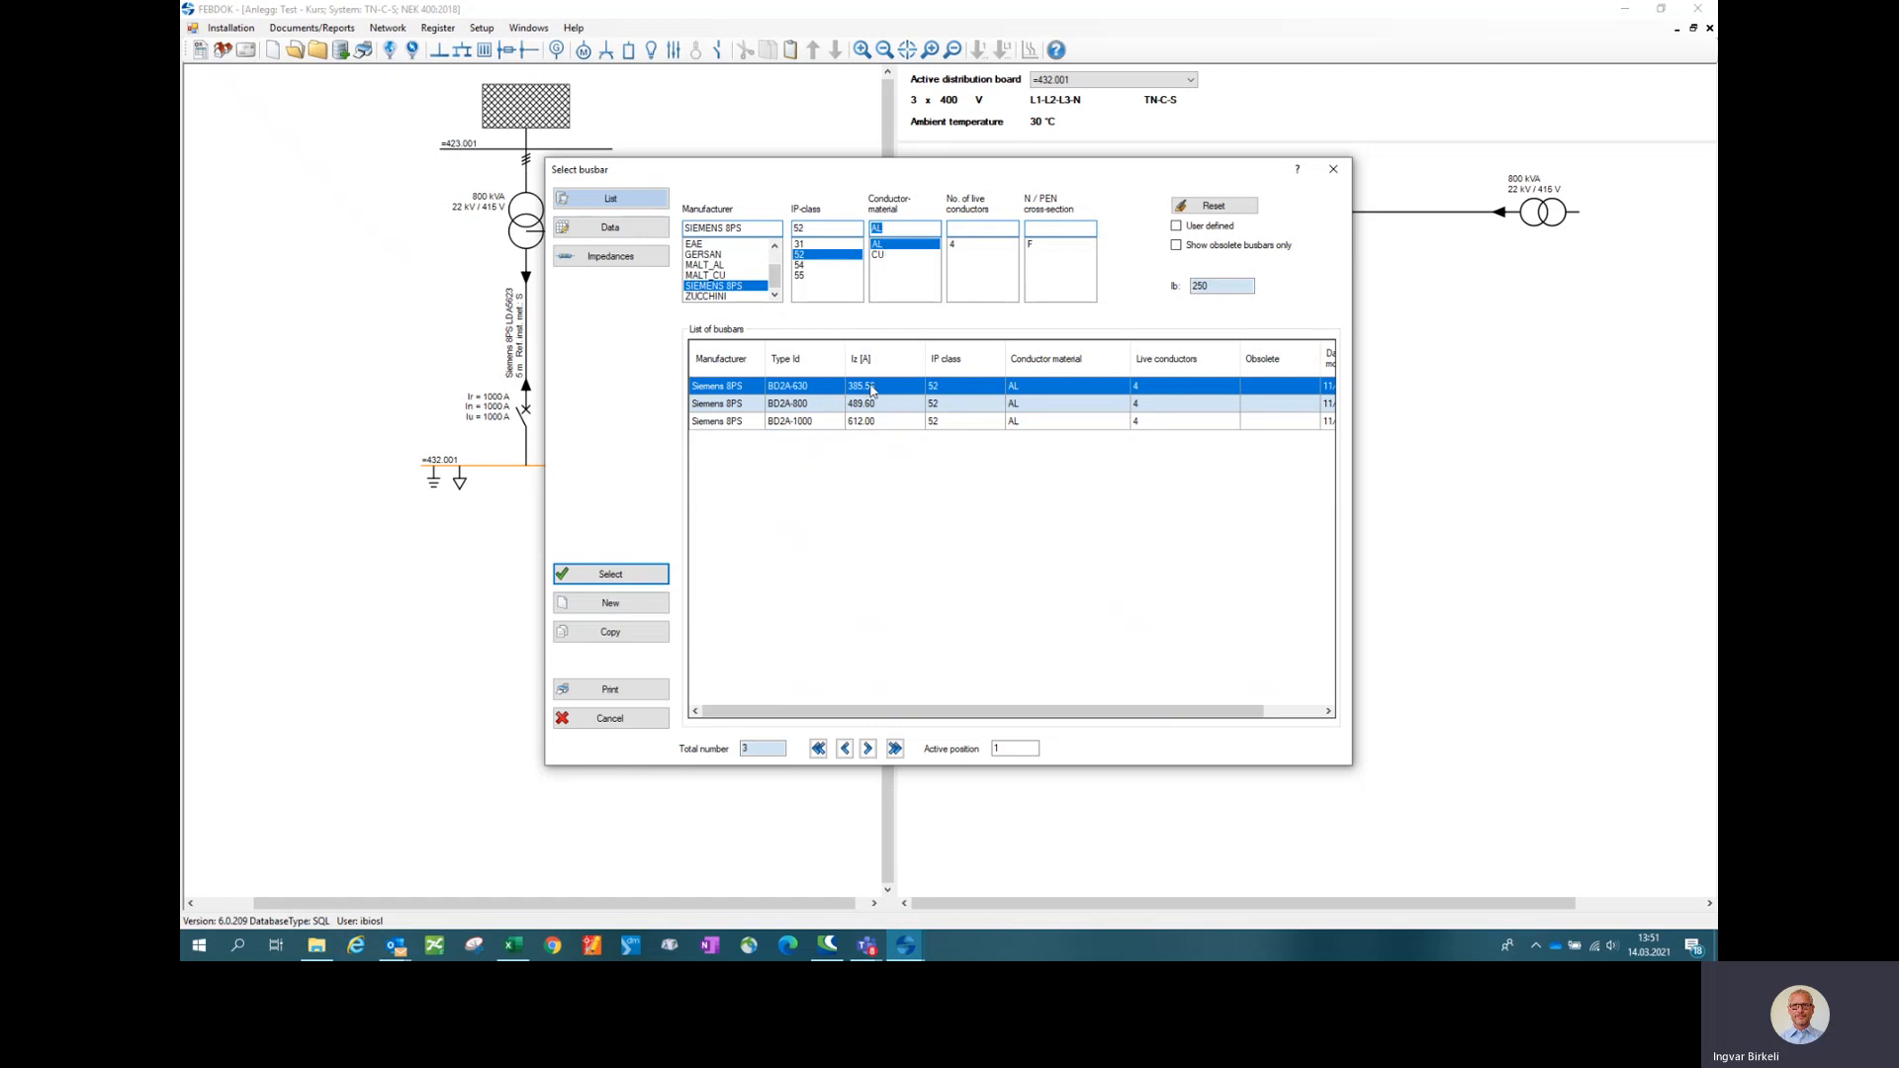
double_click(872, 391)
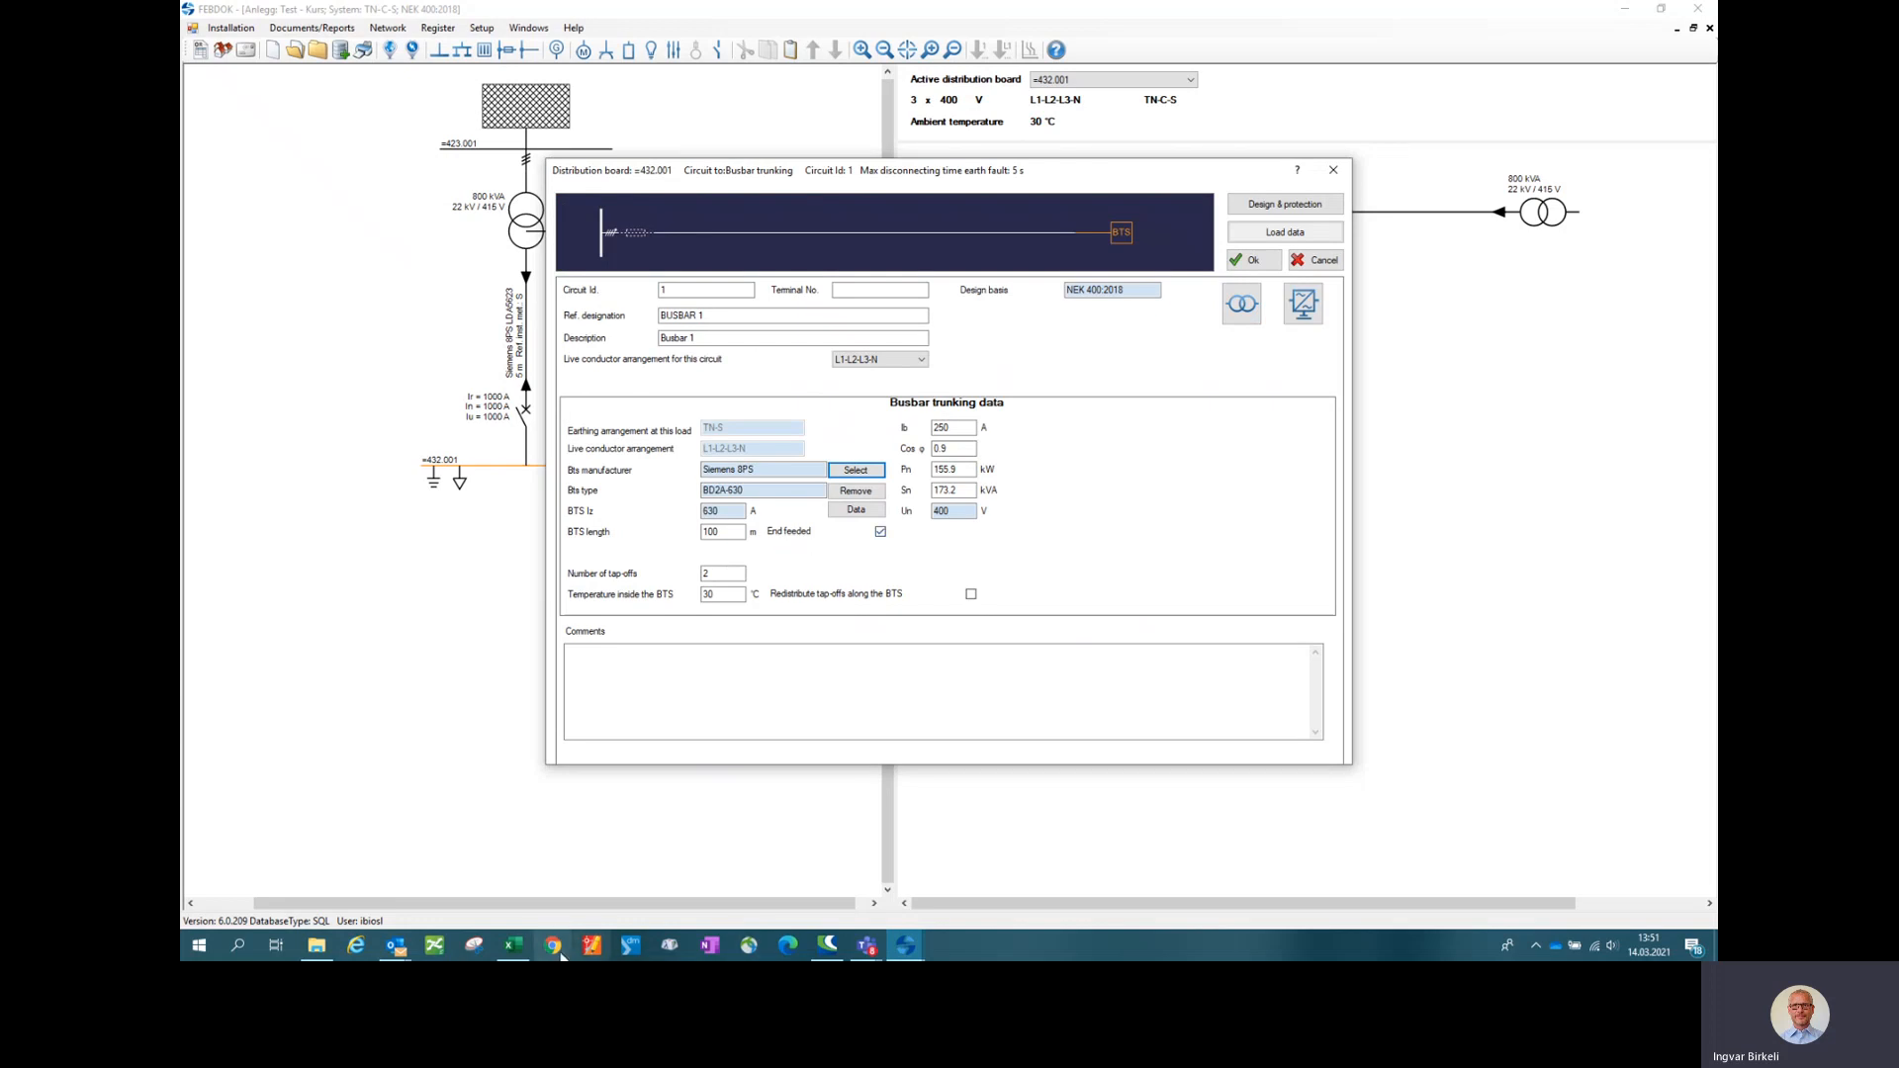
left_click(512, 946)
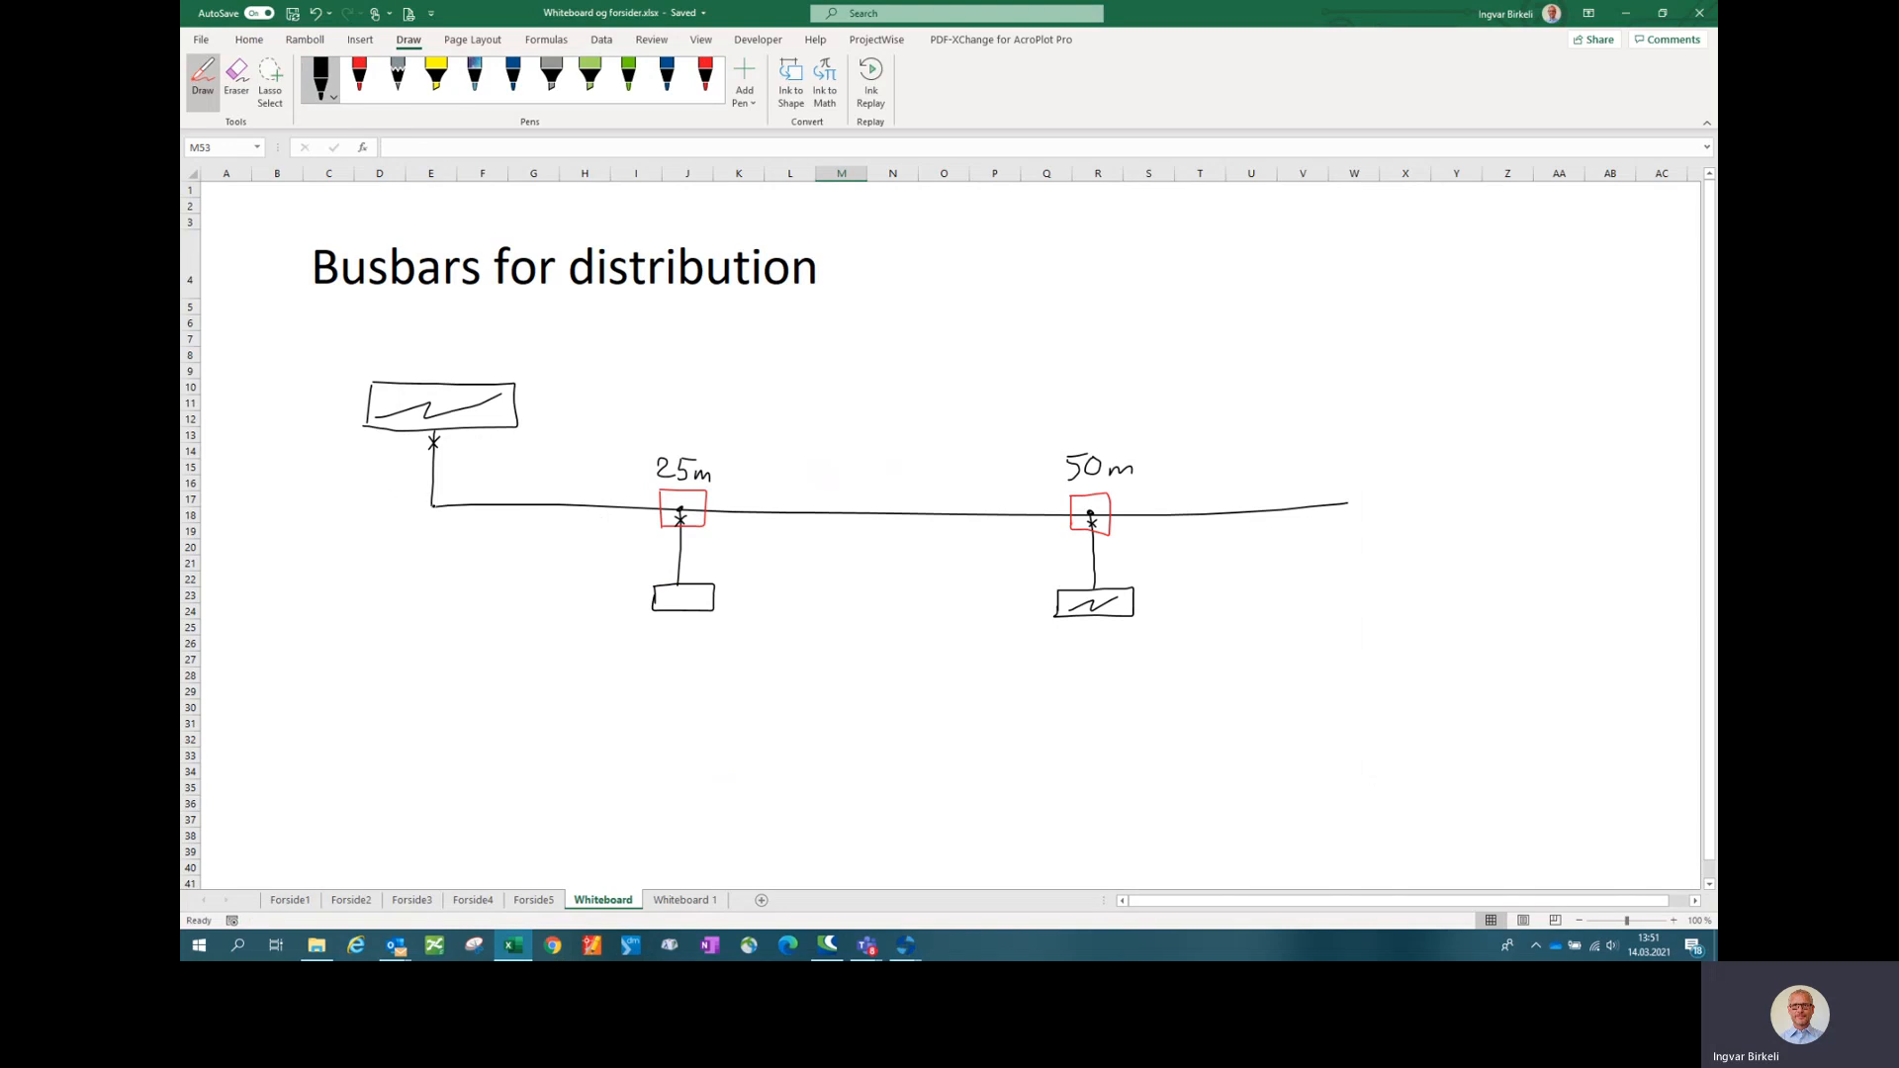
left_click_drag(434, 507, 275, 506)
left_click(236, 79)
left_click_drag(373, 494, 365, 537)
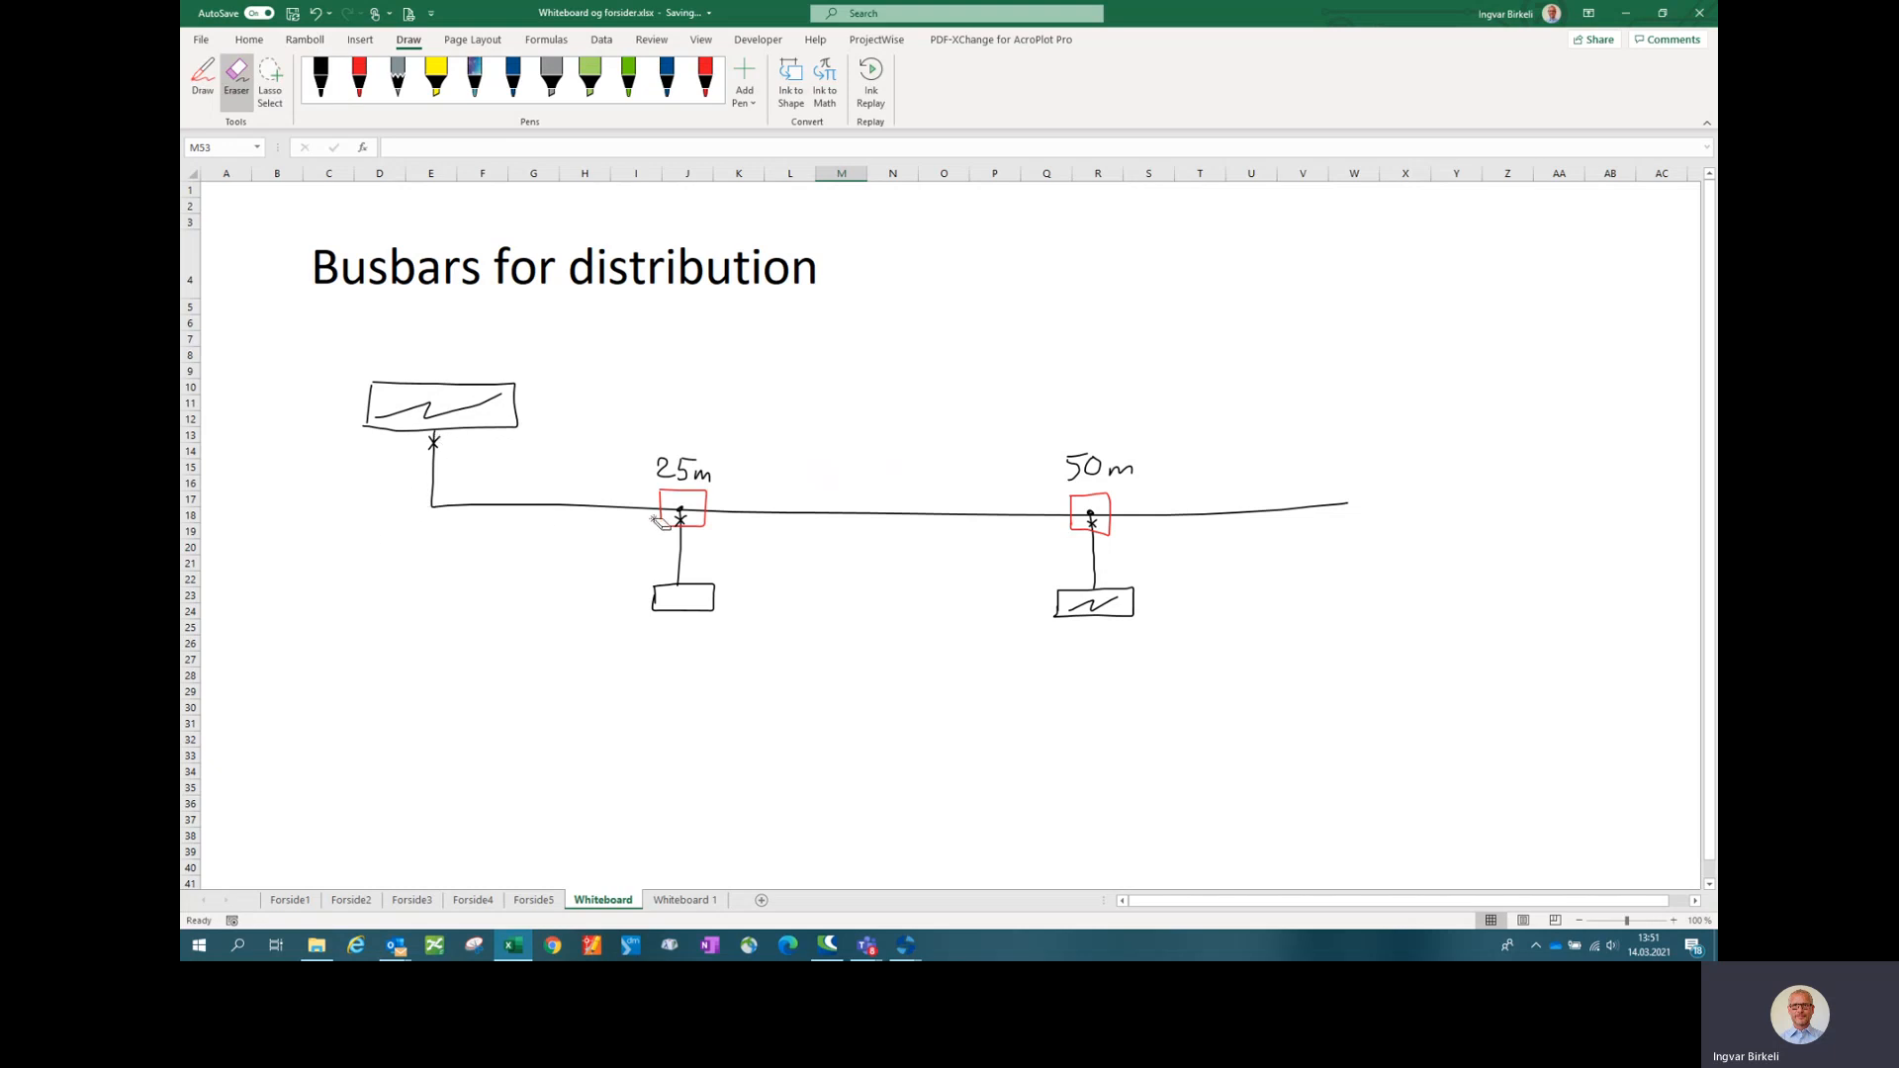
left_click(1627, 14)
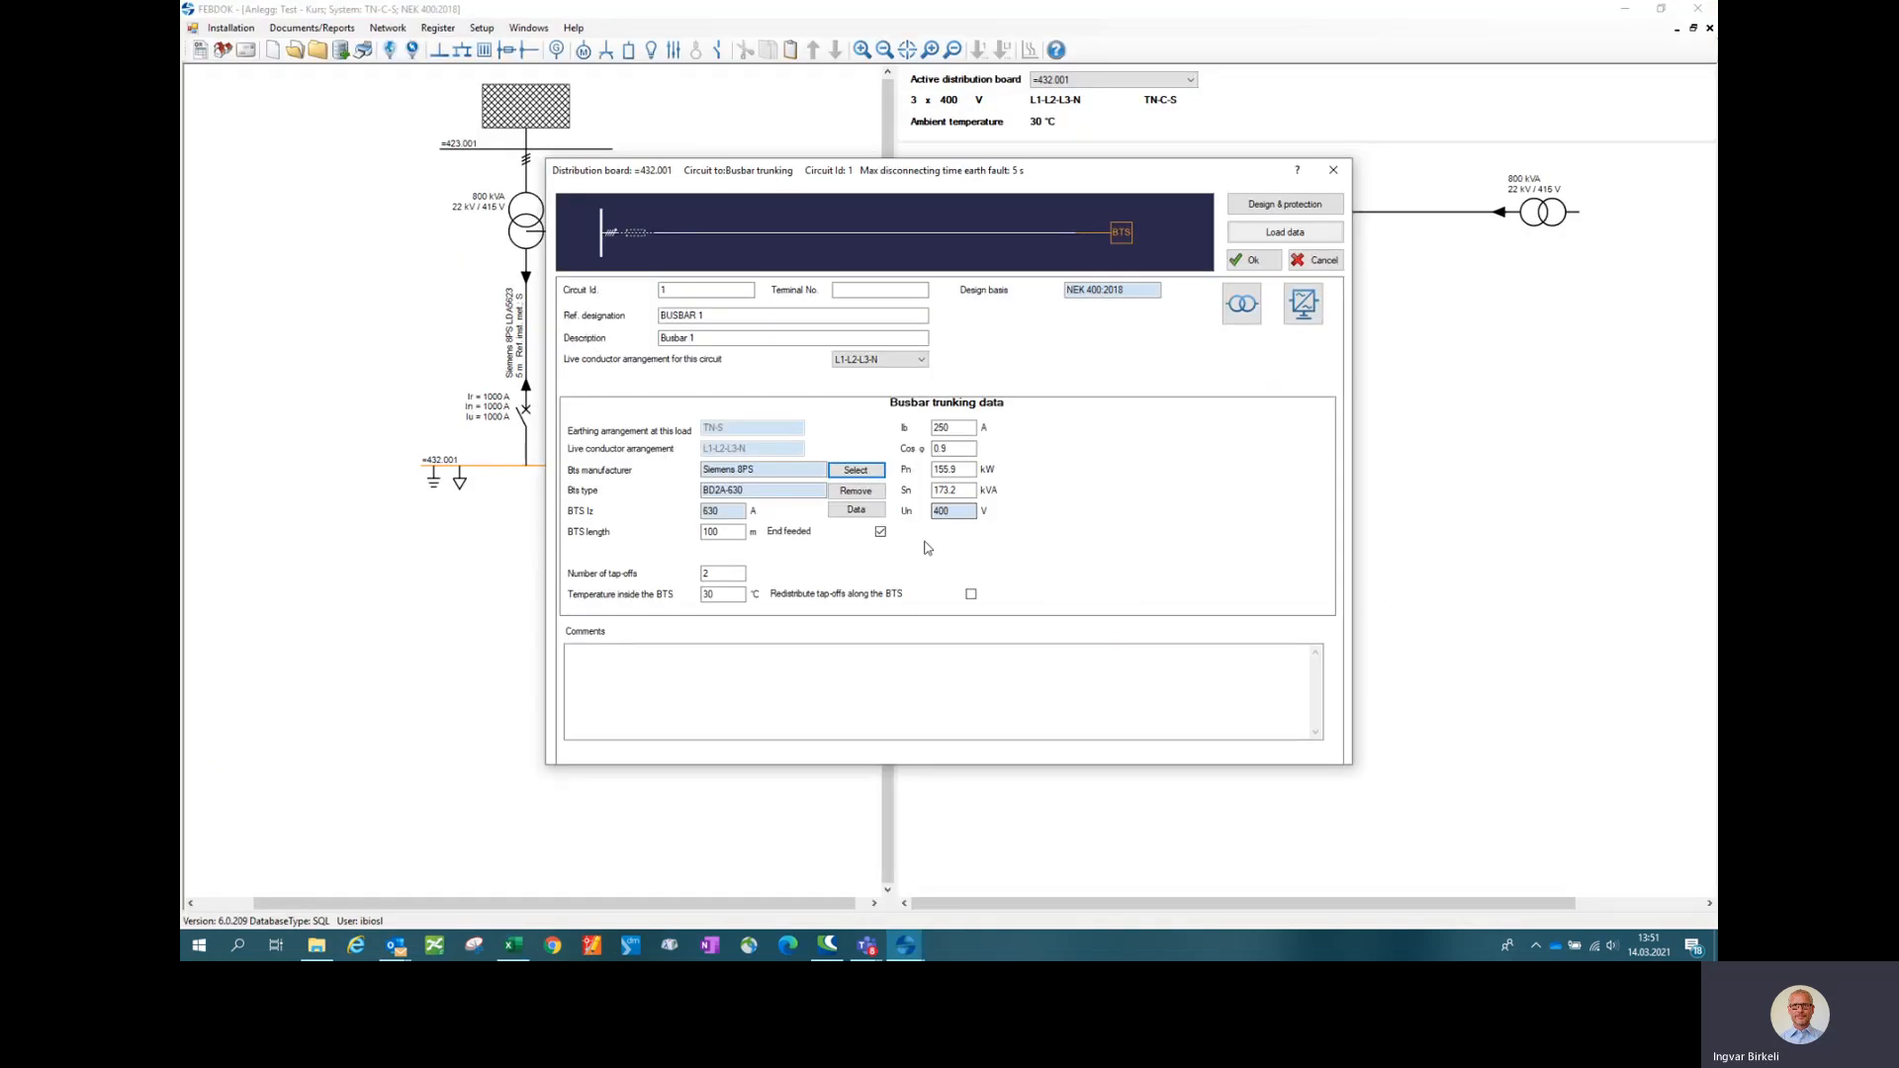
- Accept the busbar circuit and protect it with a SCHNEIDER NSX400 circuit breaker, 400 A ultimate, 250 A nominal, performance class N, tripping unit MICROLOGIC 2.3
left_click(1254, 261)
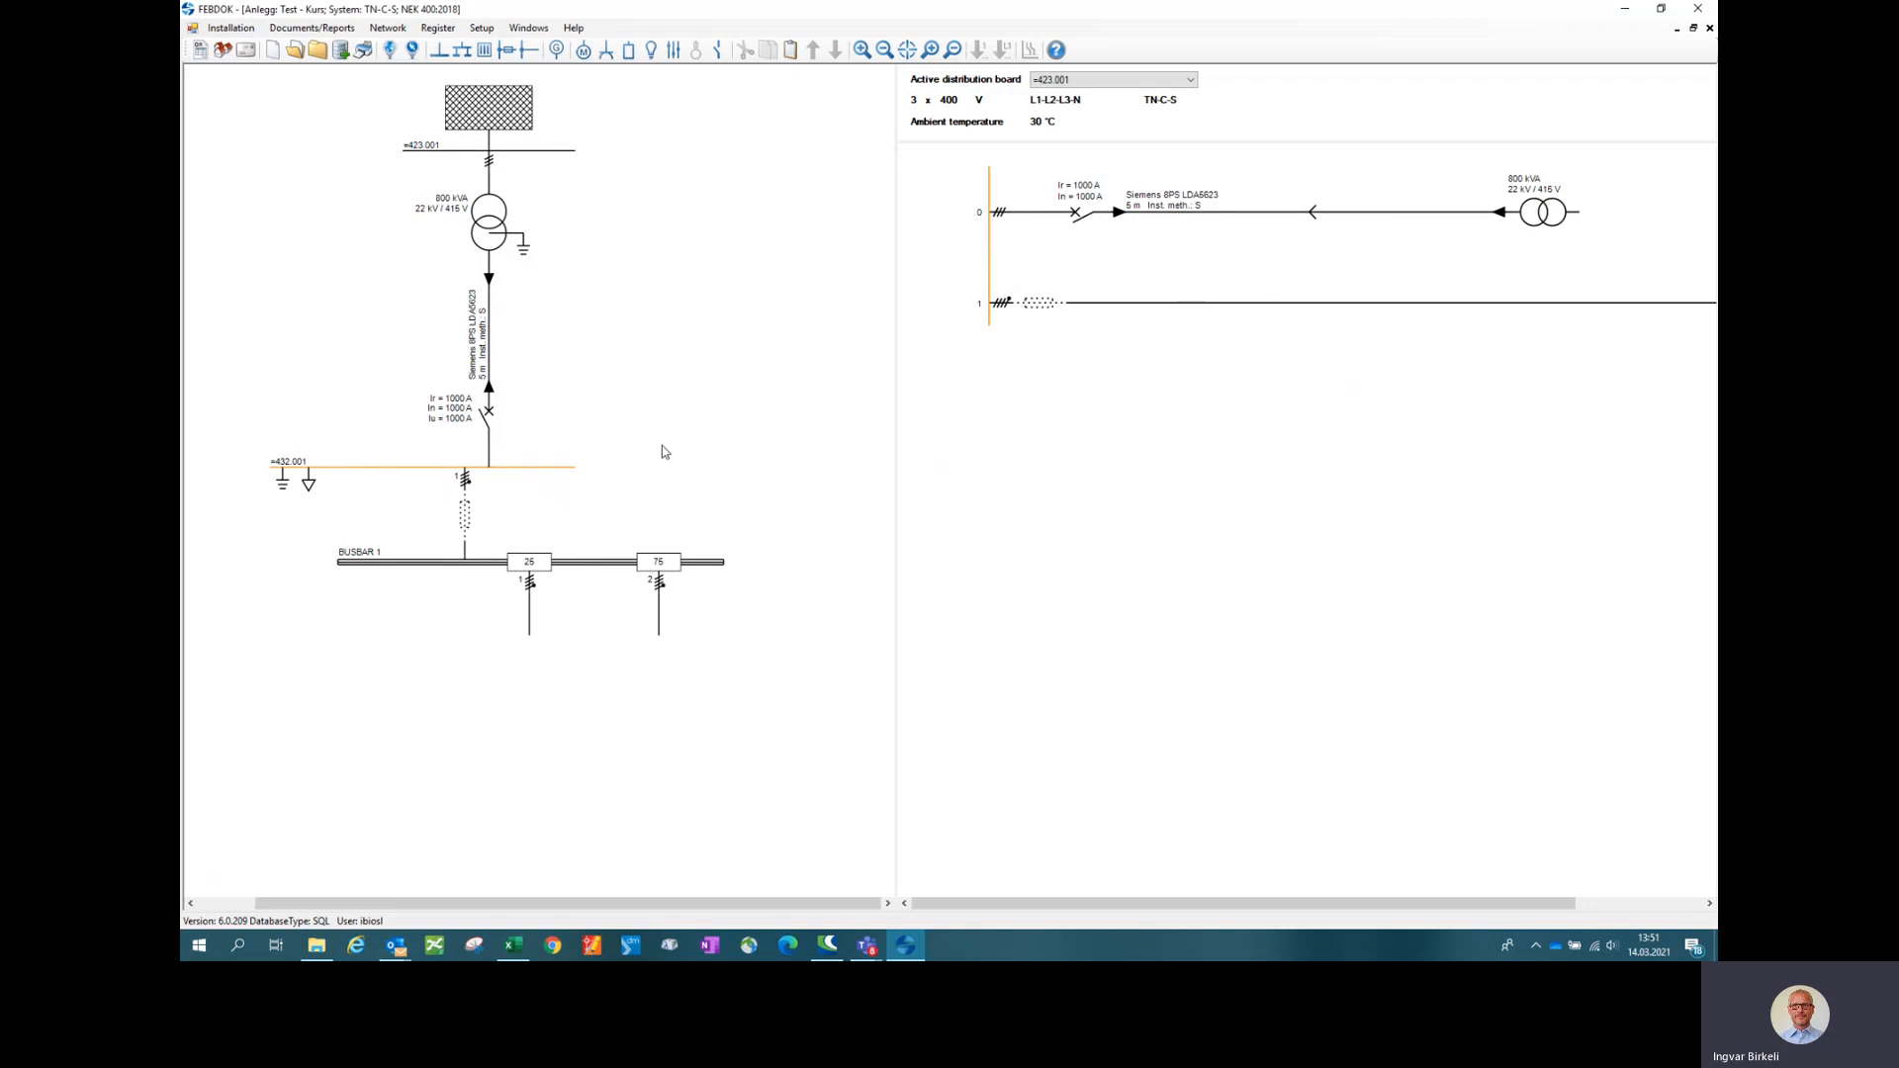
double_click(465, 516)
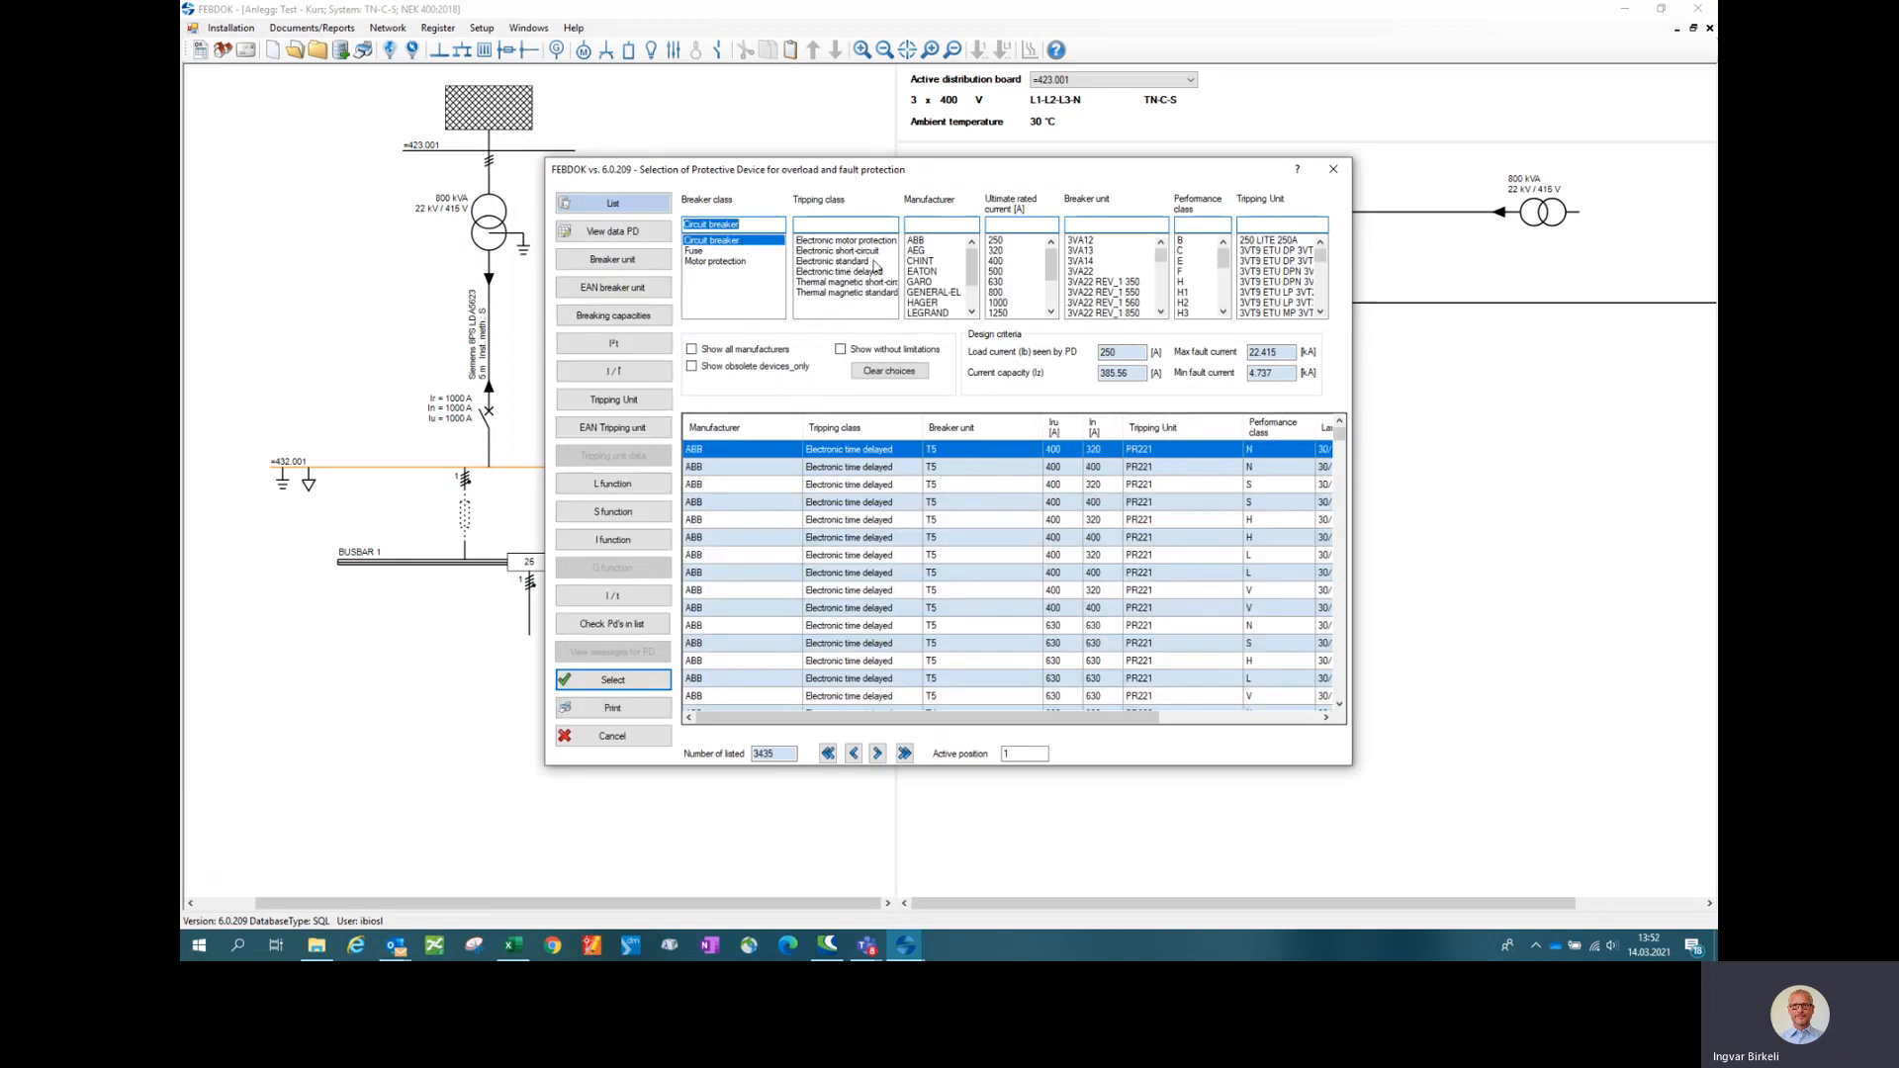
left_click_drag(970, 261, 970, 277)
left_click(932, 303)
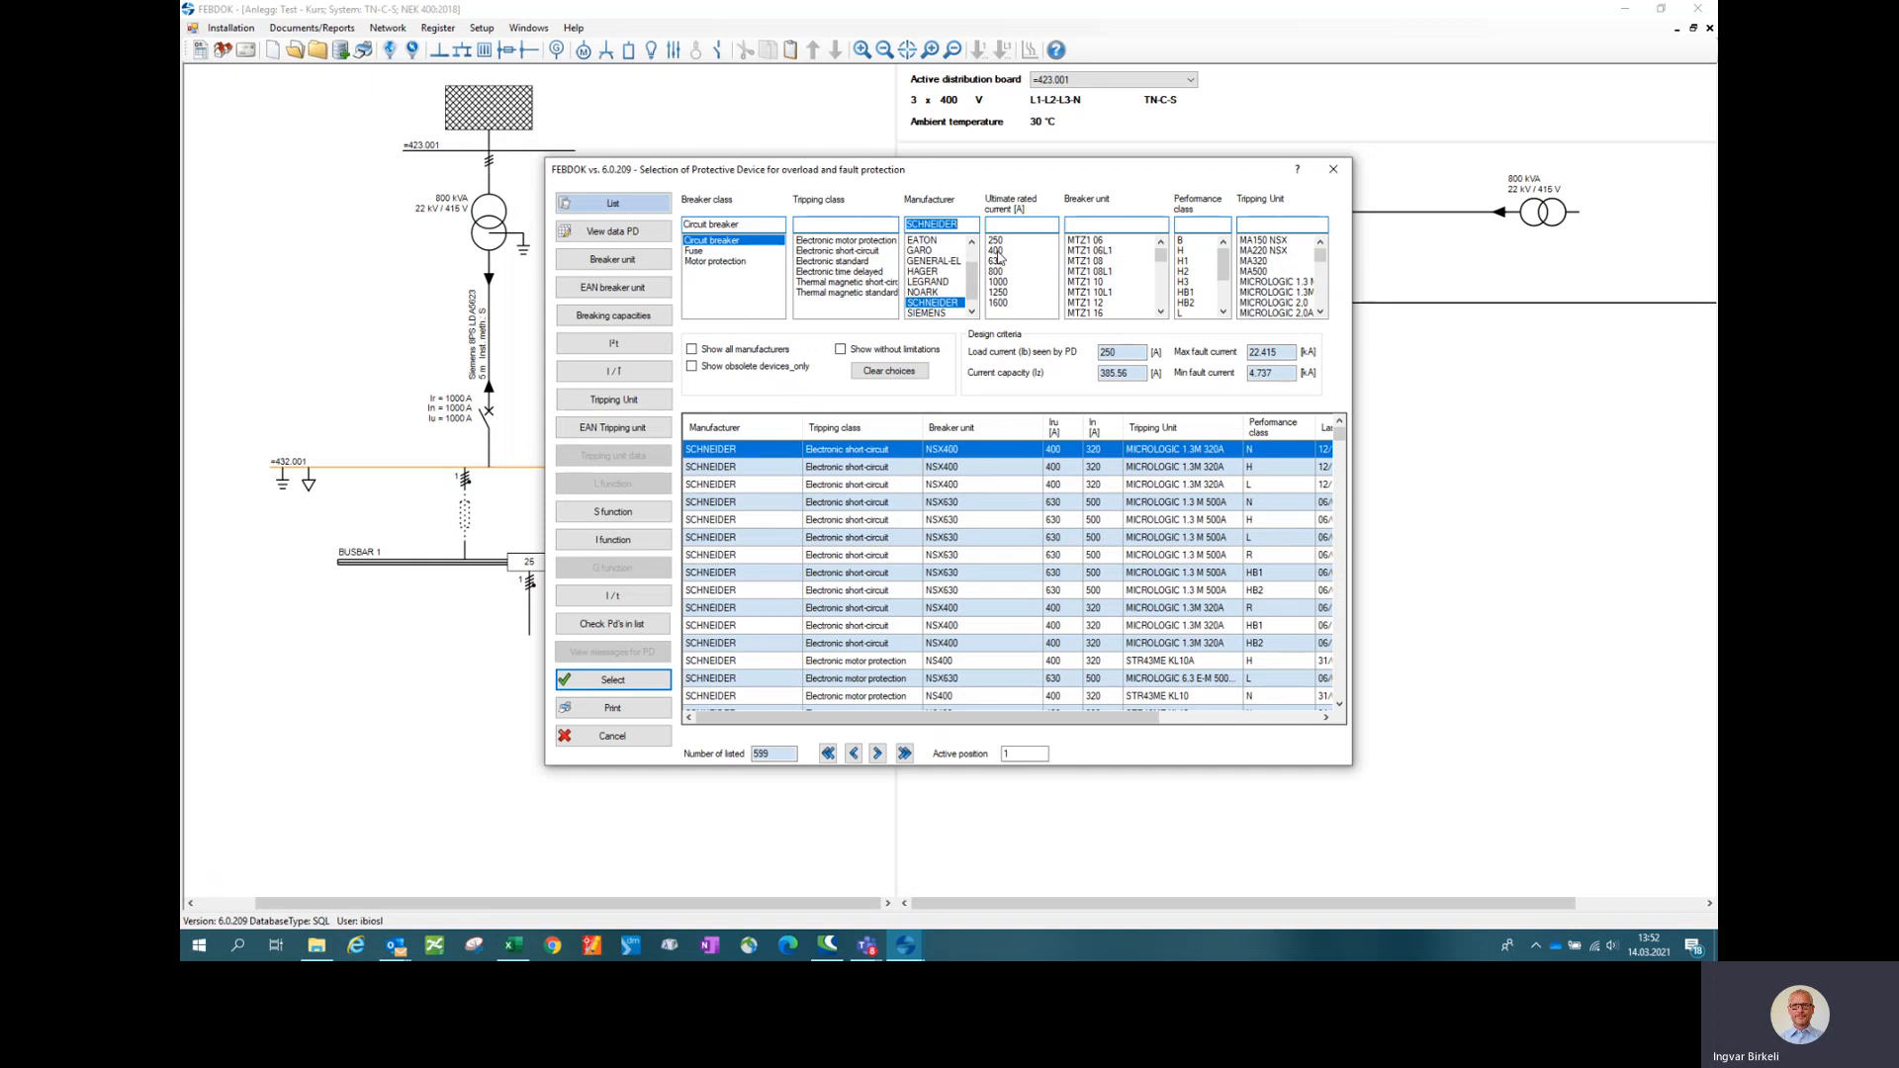
left_click(997, 251)
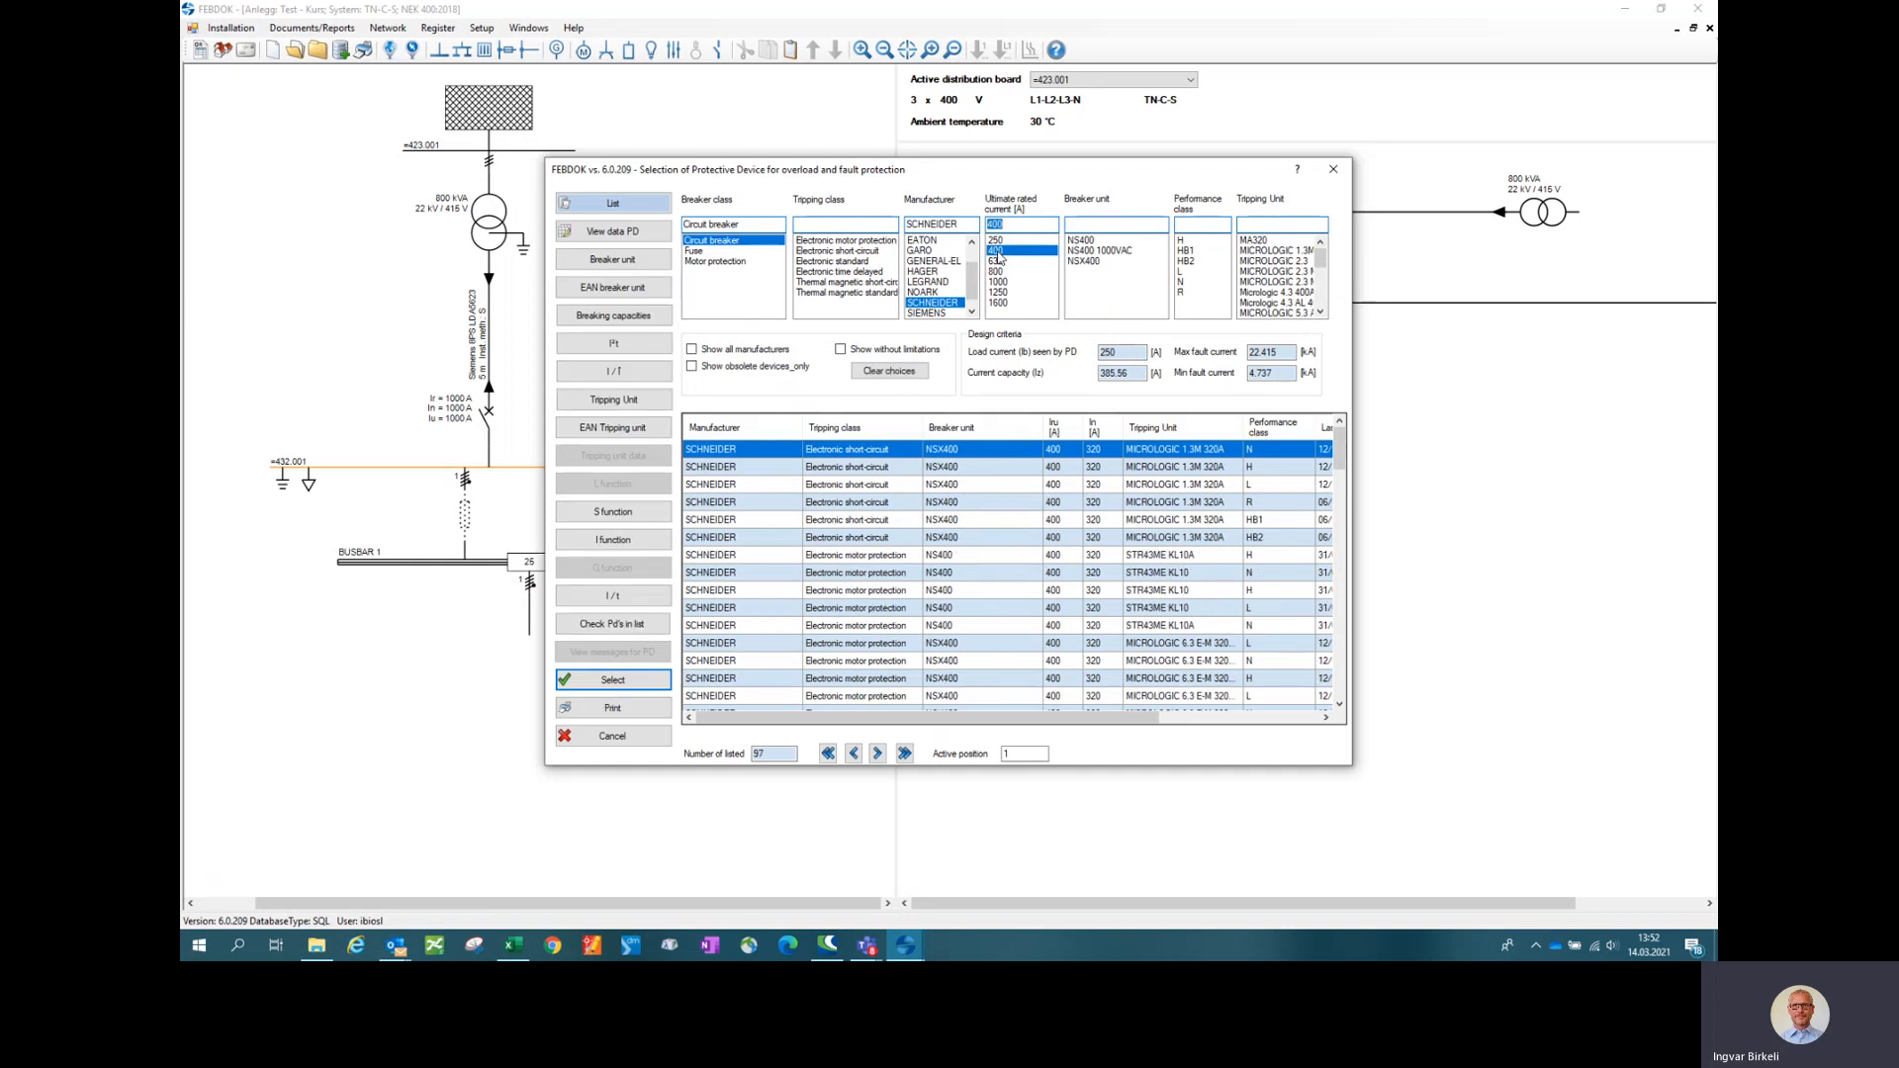
left_click(1093, 261)
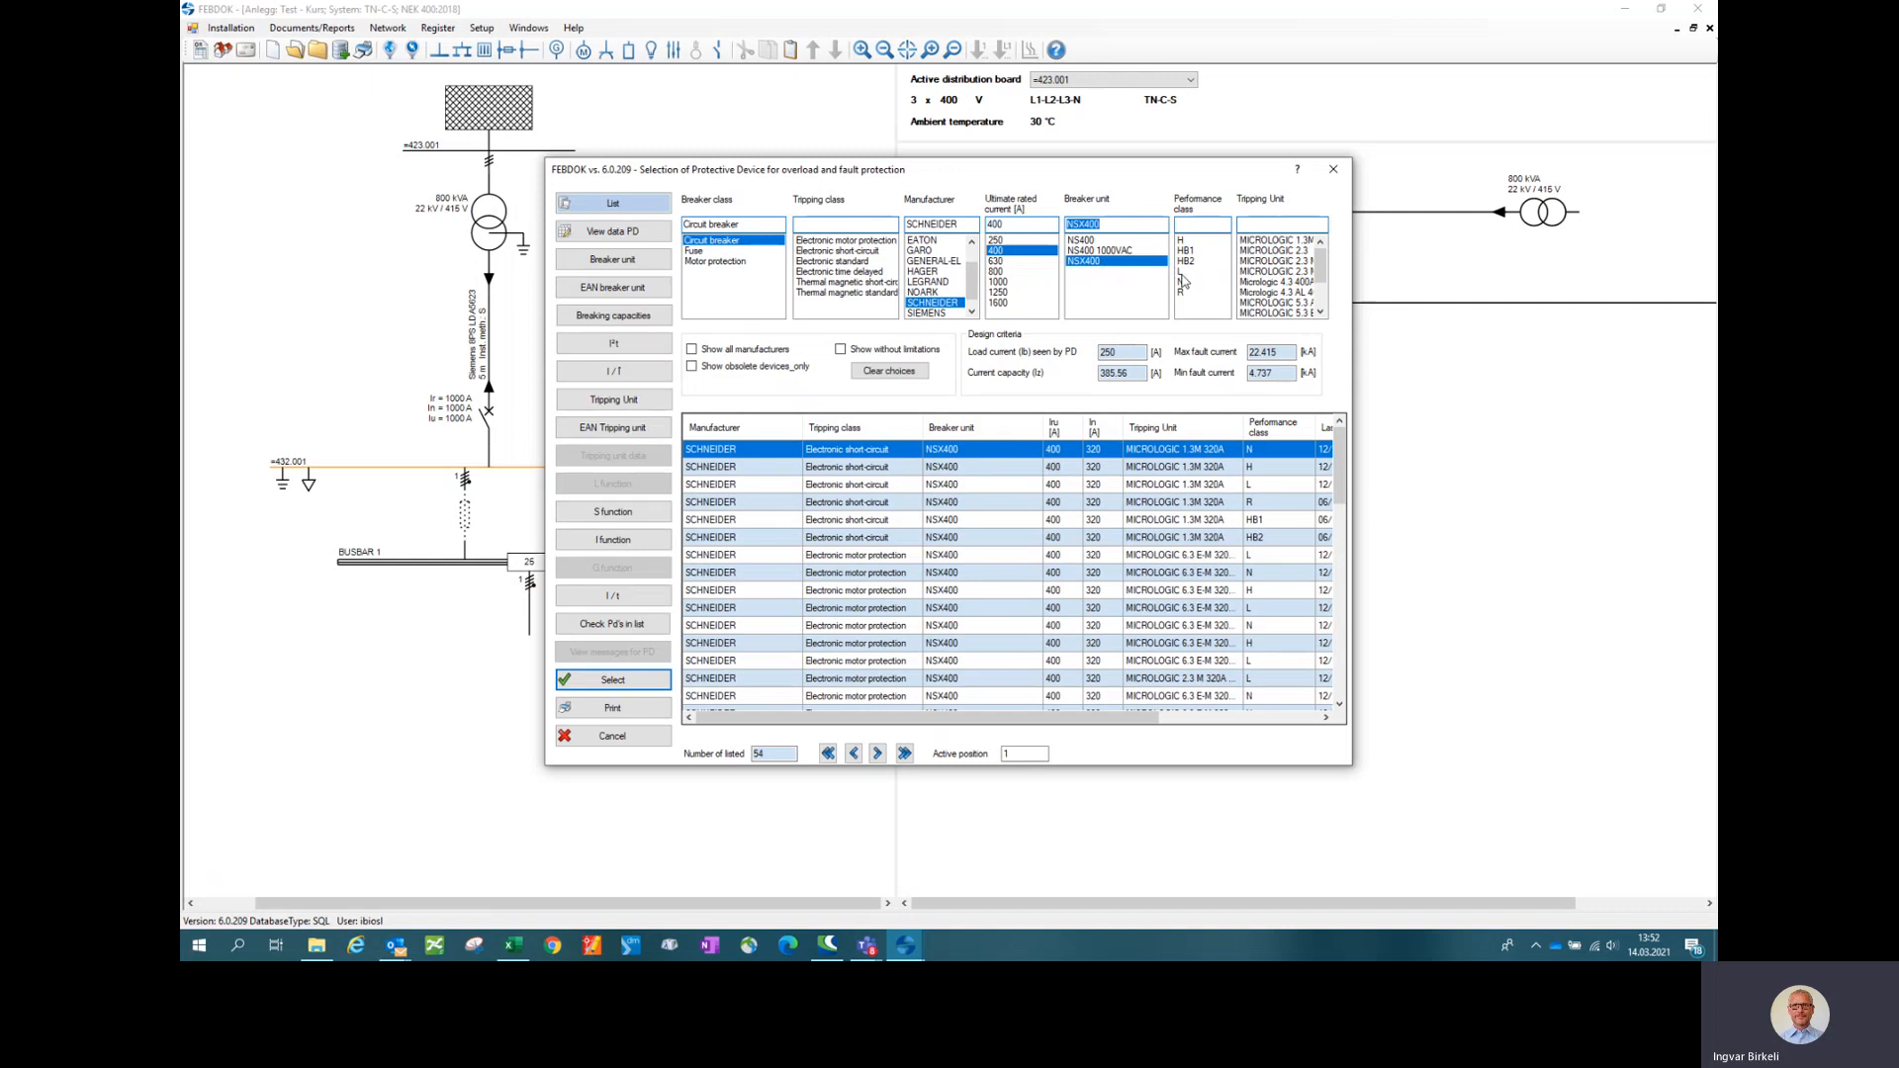
left_click(1181, 282)
left_click(1286, 251)
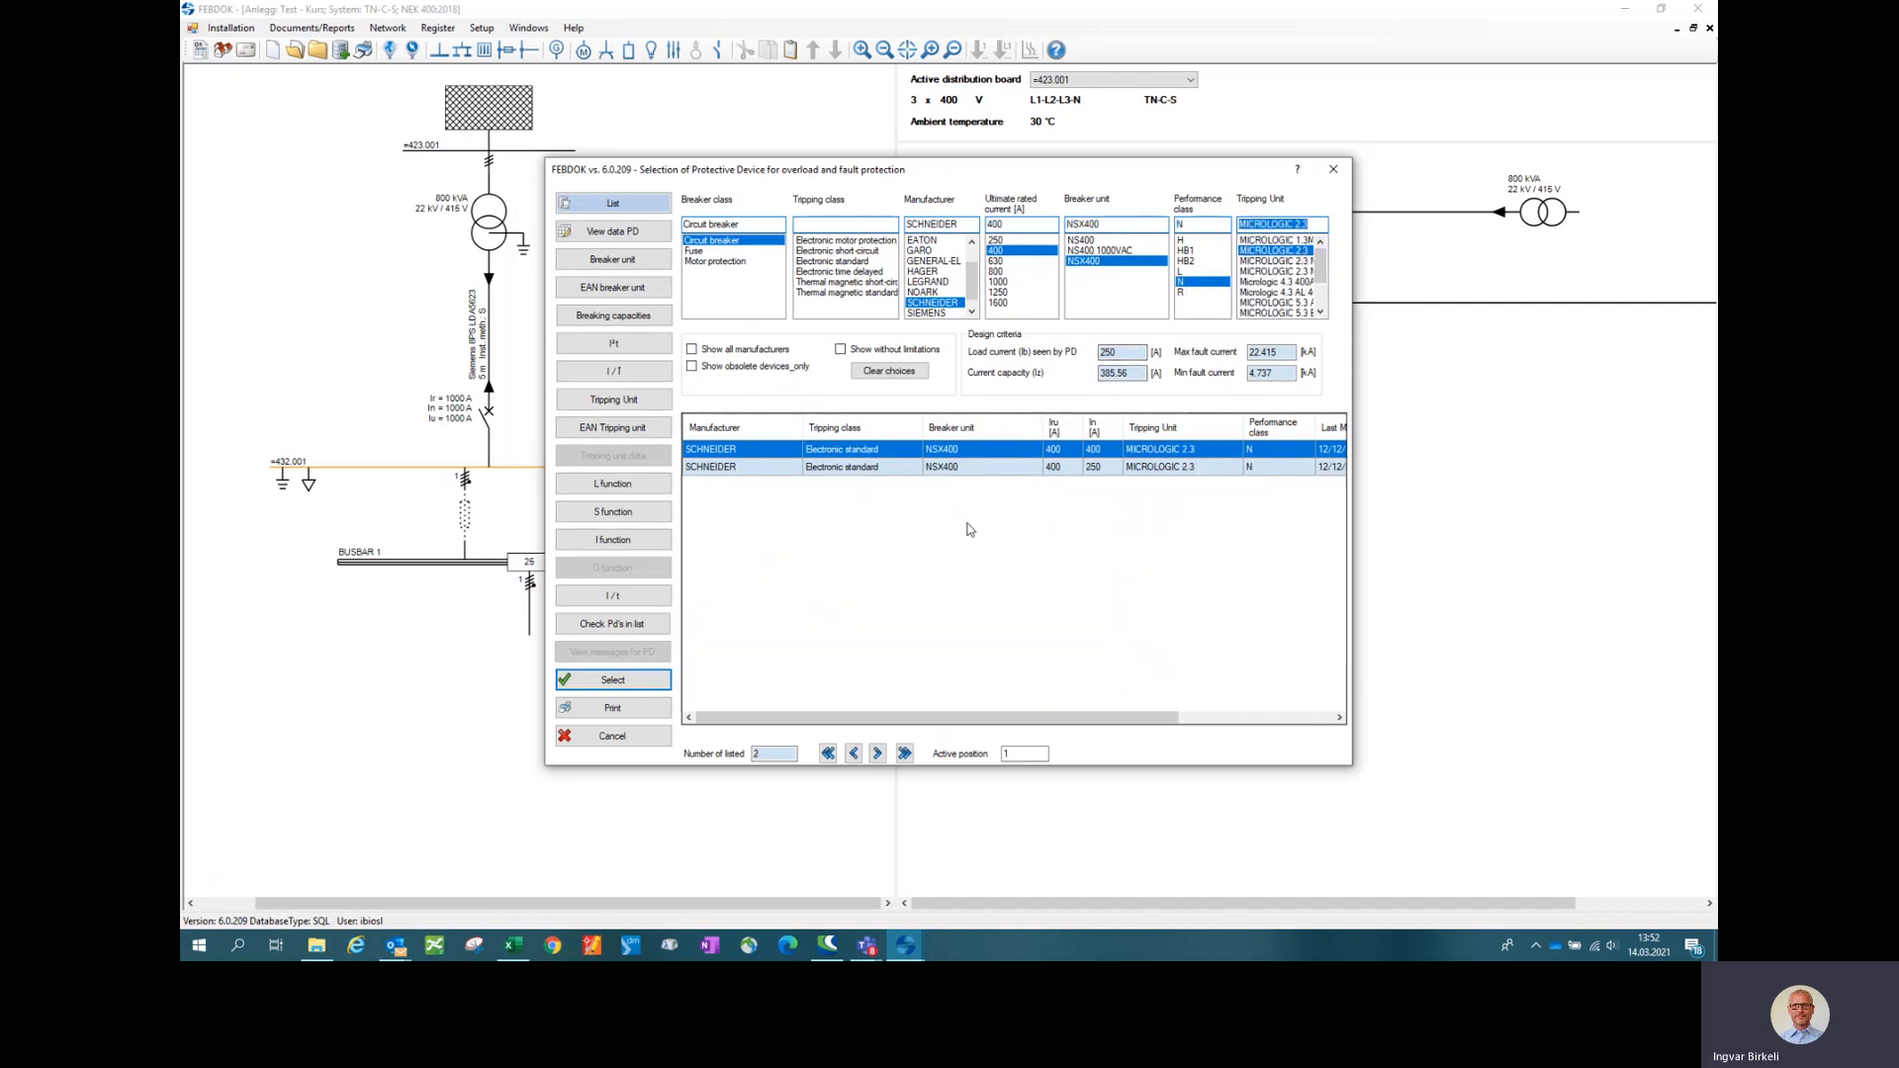
double_click(1098, 473)
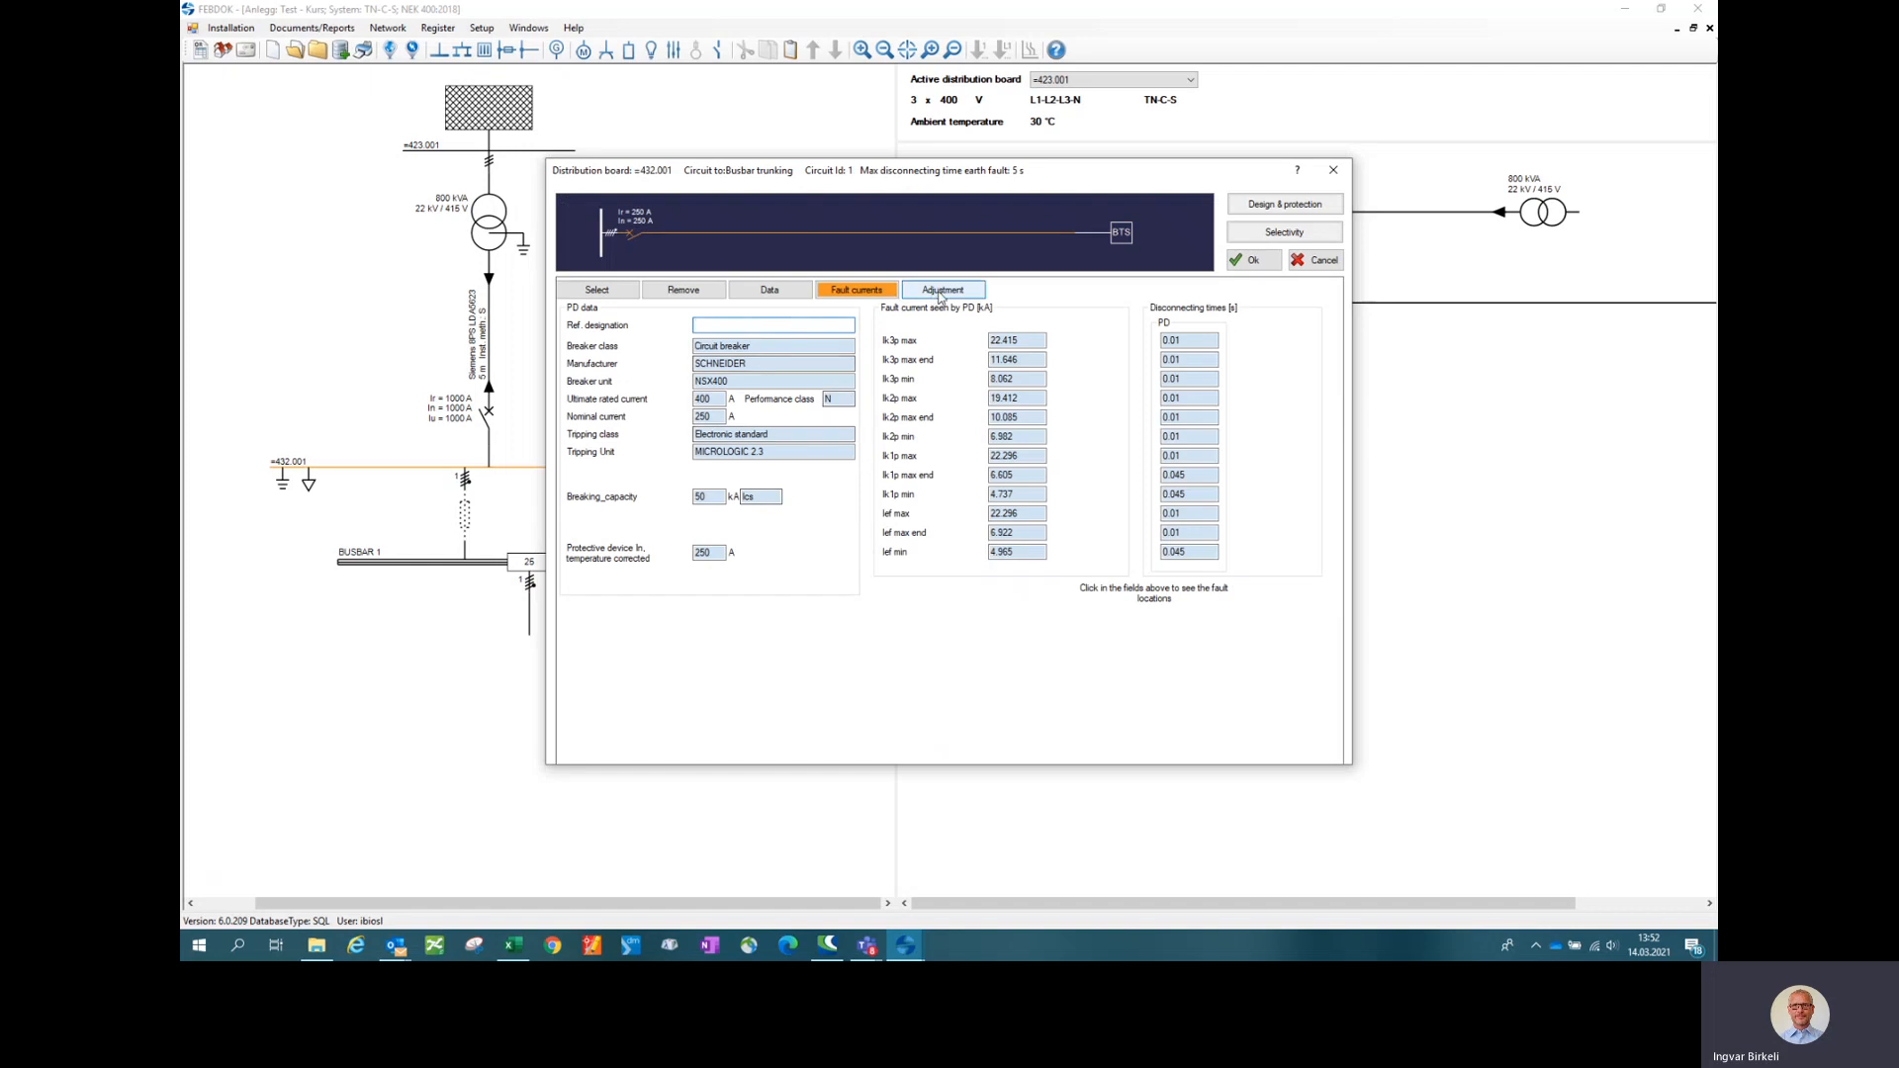
- Set the breaker's time-delayed short-circuit current Isd to 10 and accept the protection settings
left_click(939, 291)
left_click(803, 627)
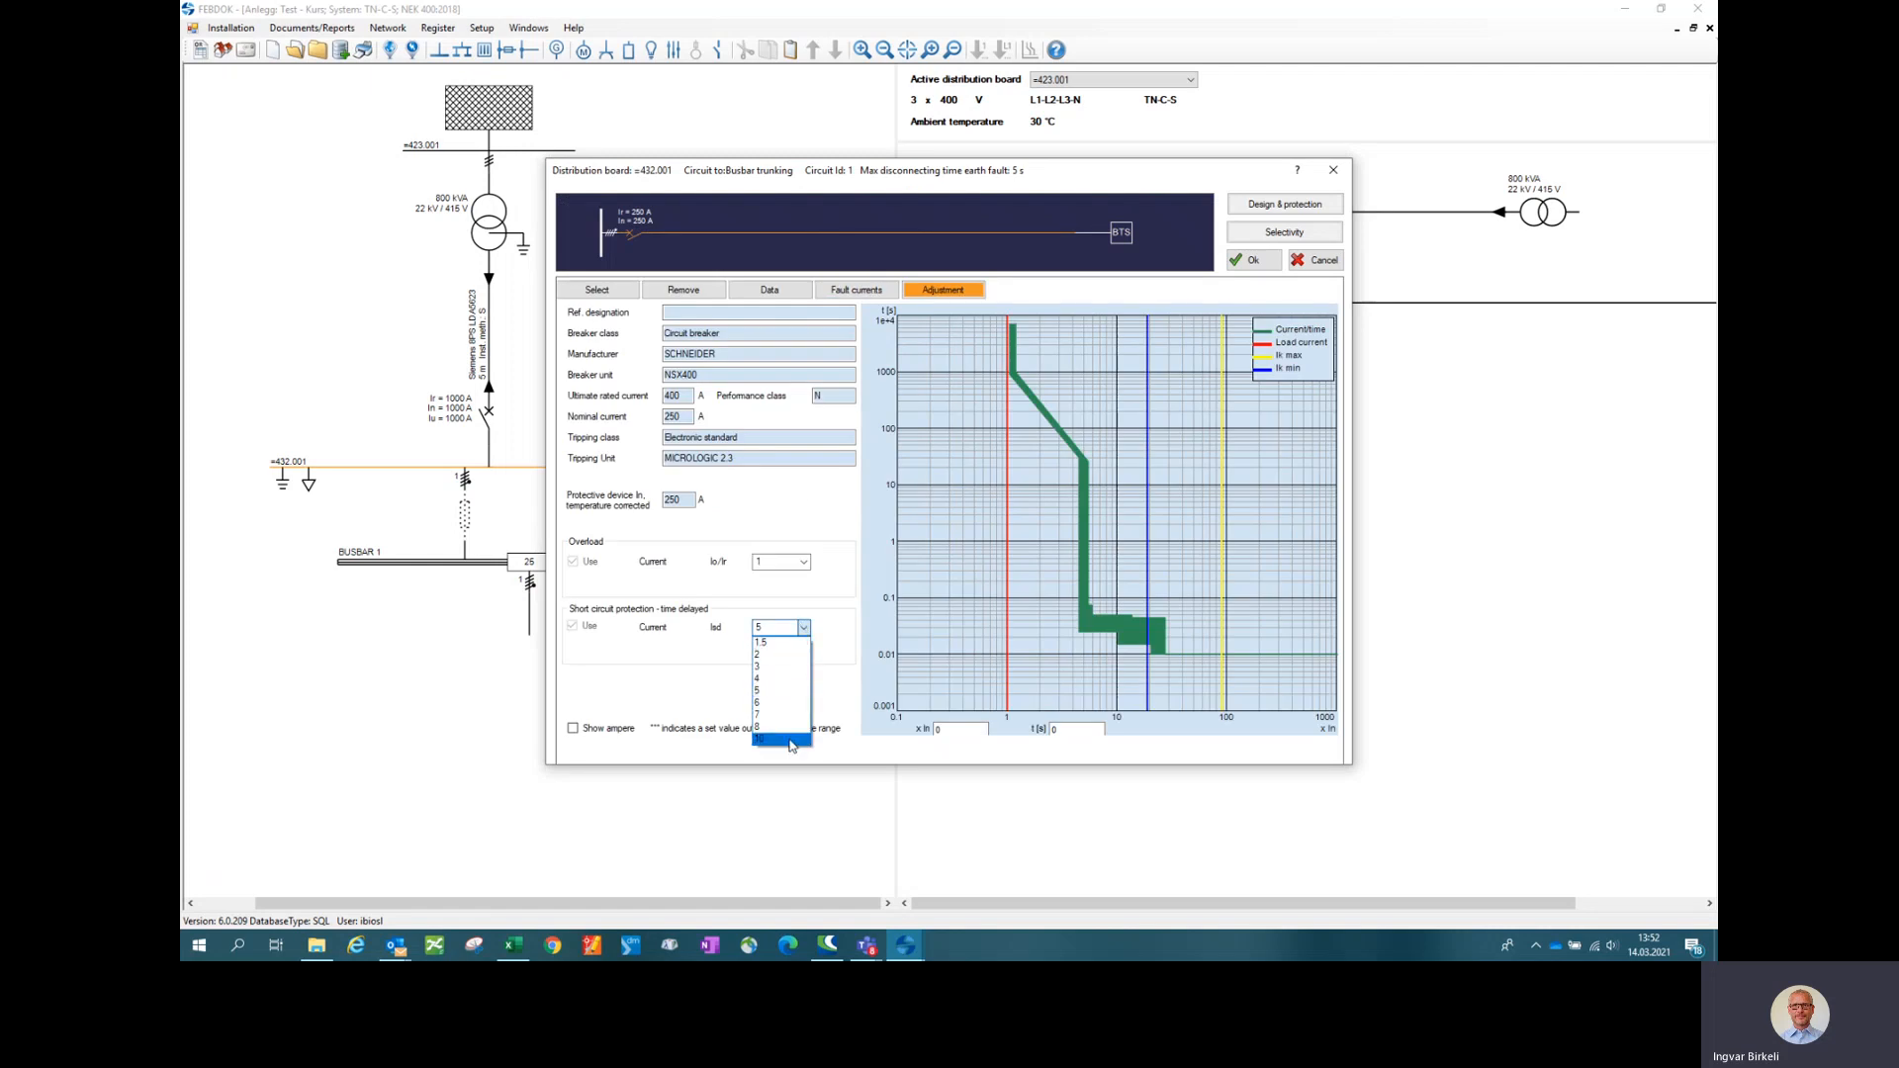
left_click(788, 742)
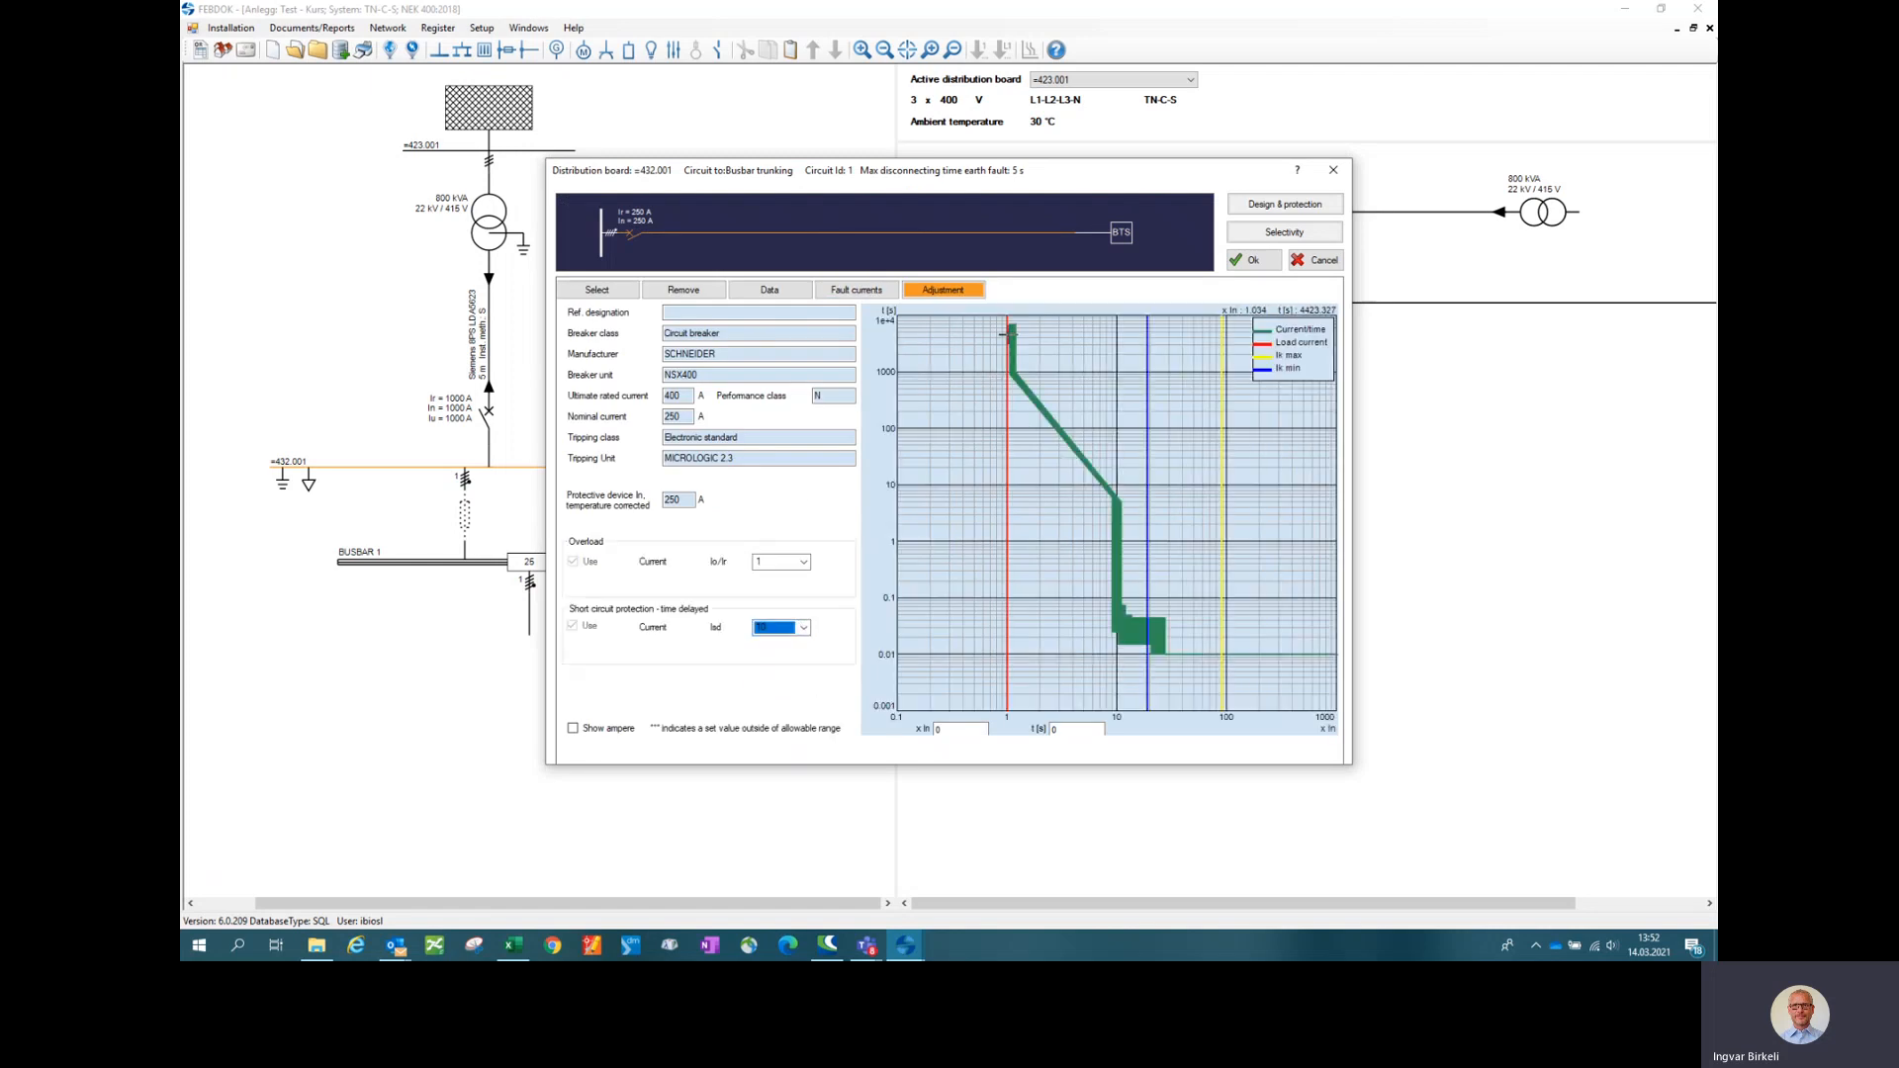
left_click(1251, 259)
- Check the fault current values of BUSBAR 1 in the network diagram
mouse_move(697, 562)
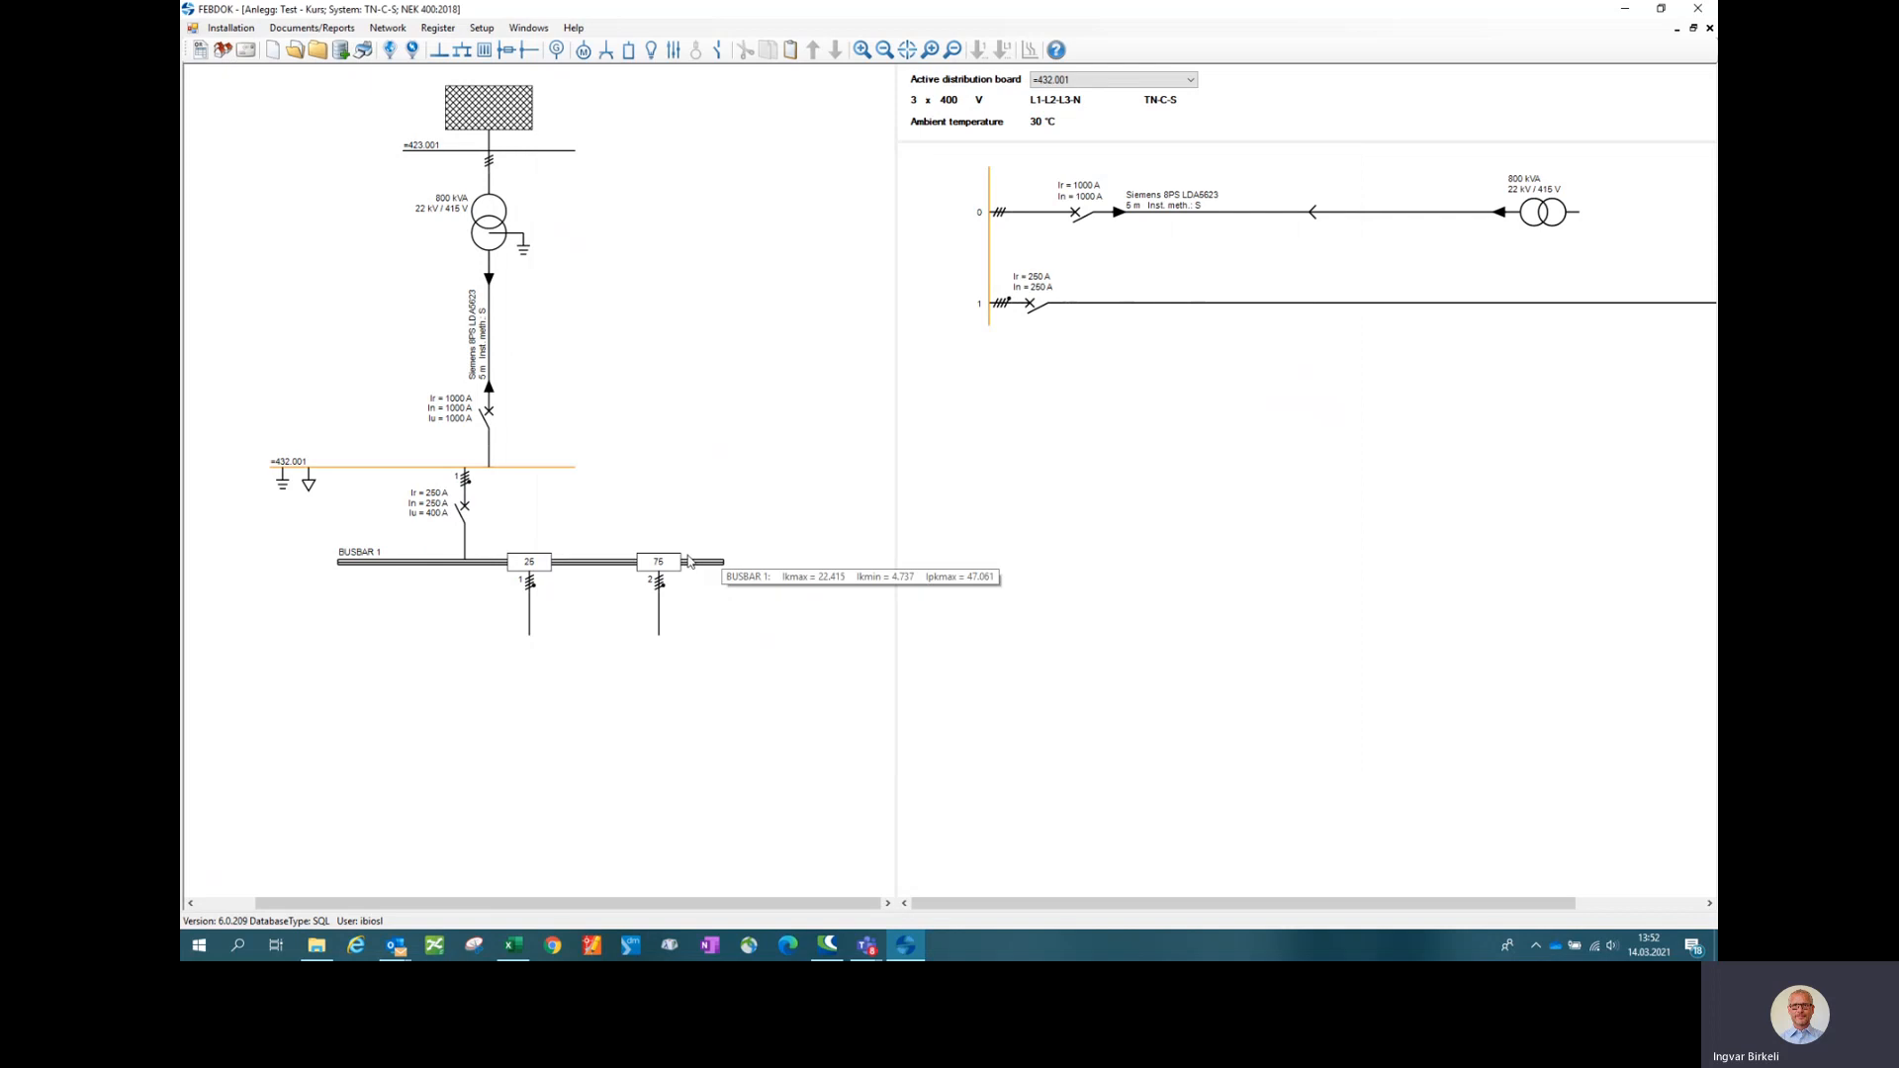
mouse_move(529, 581)
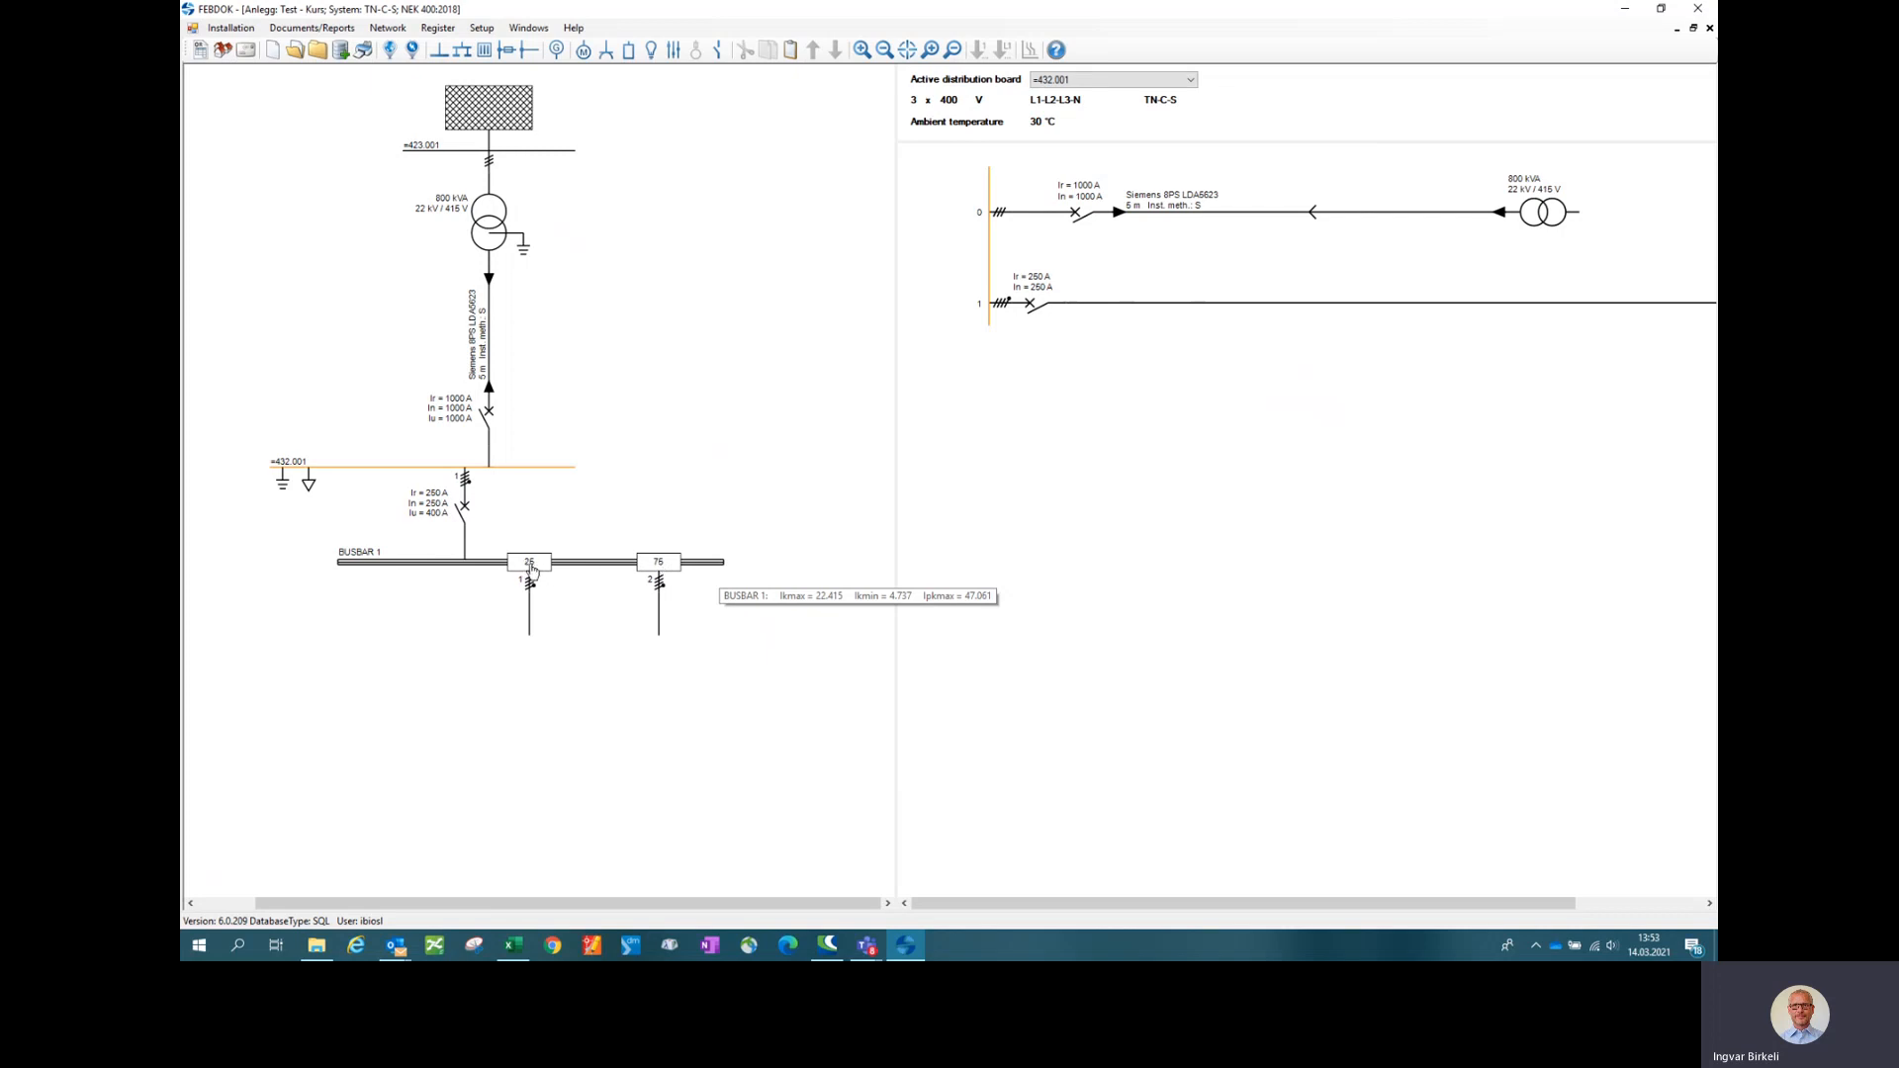
- Check the tap-off positions and connected loads on the whiteboard sketch in Excel, and return to the FEBDOK network diagram
mouse_move(464, 516)
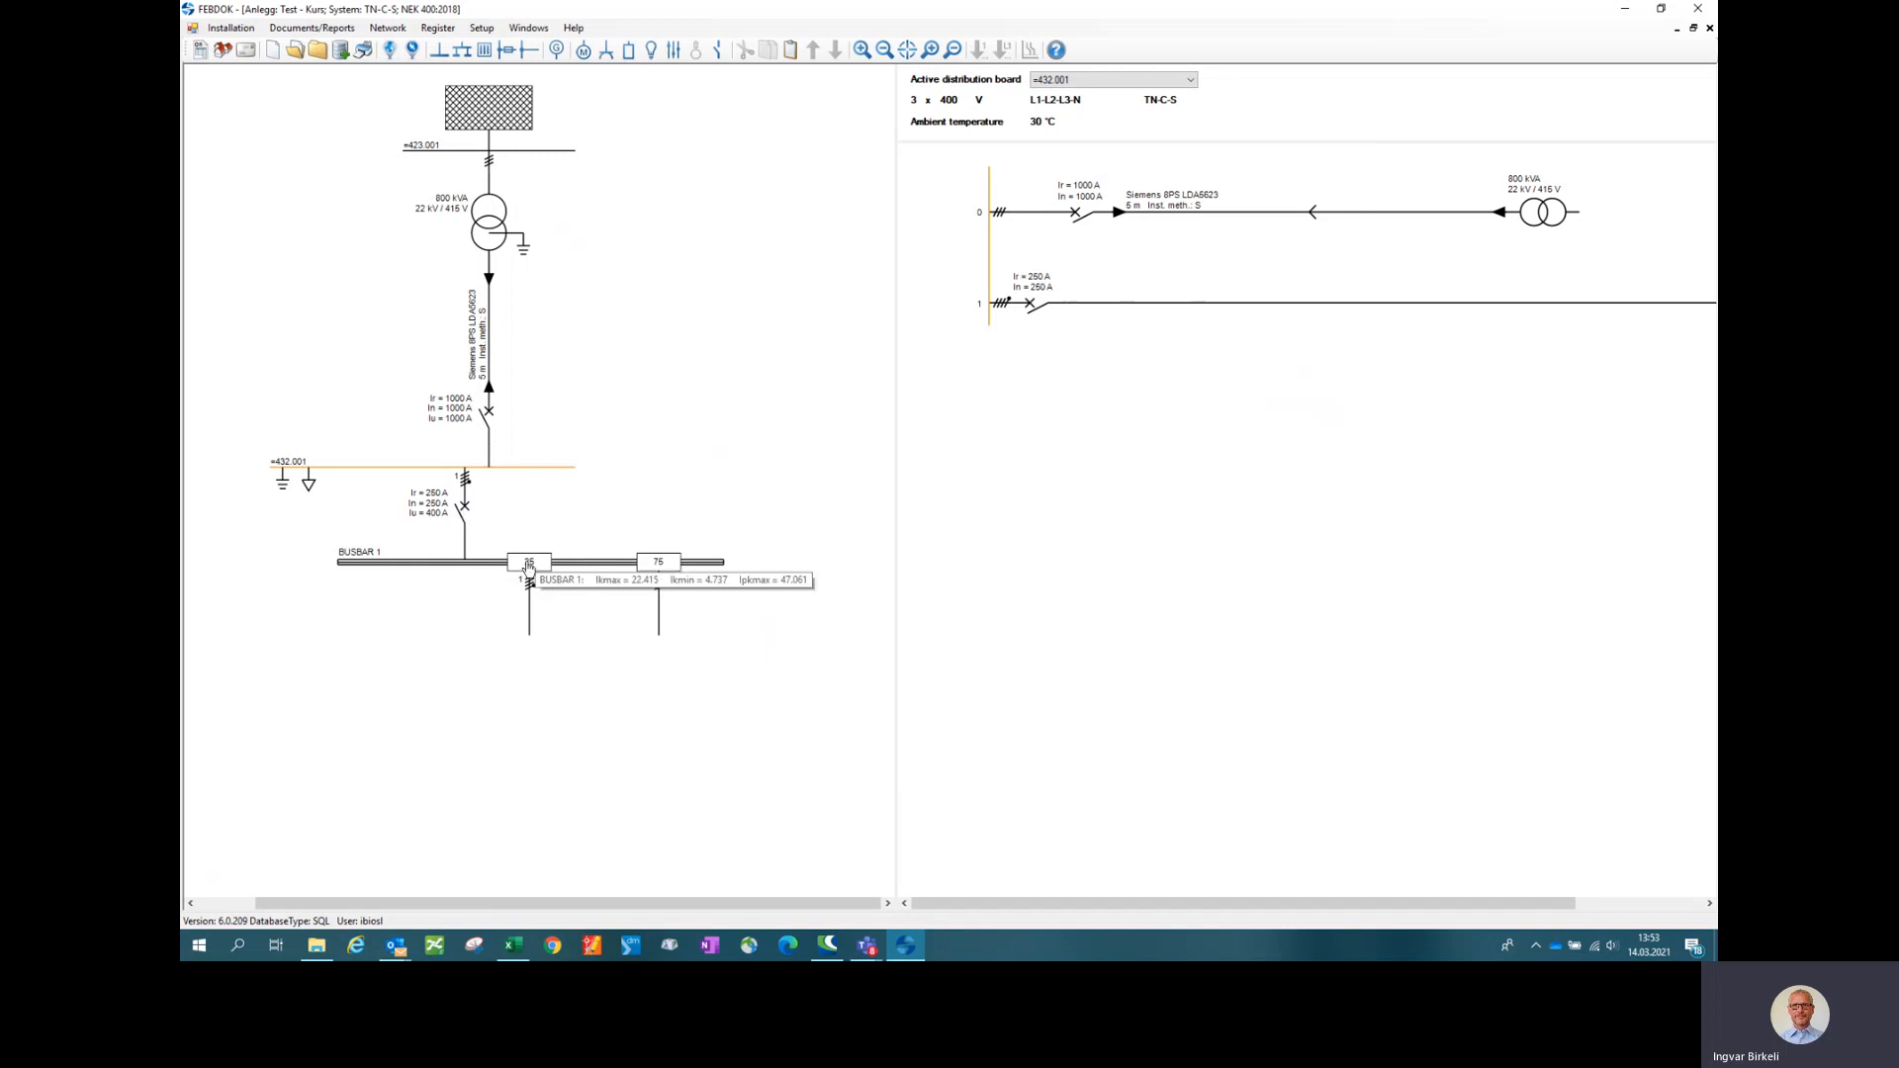
left_click(512, 945)
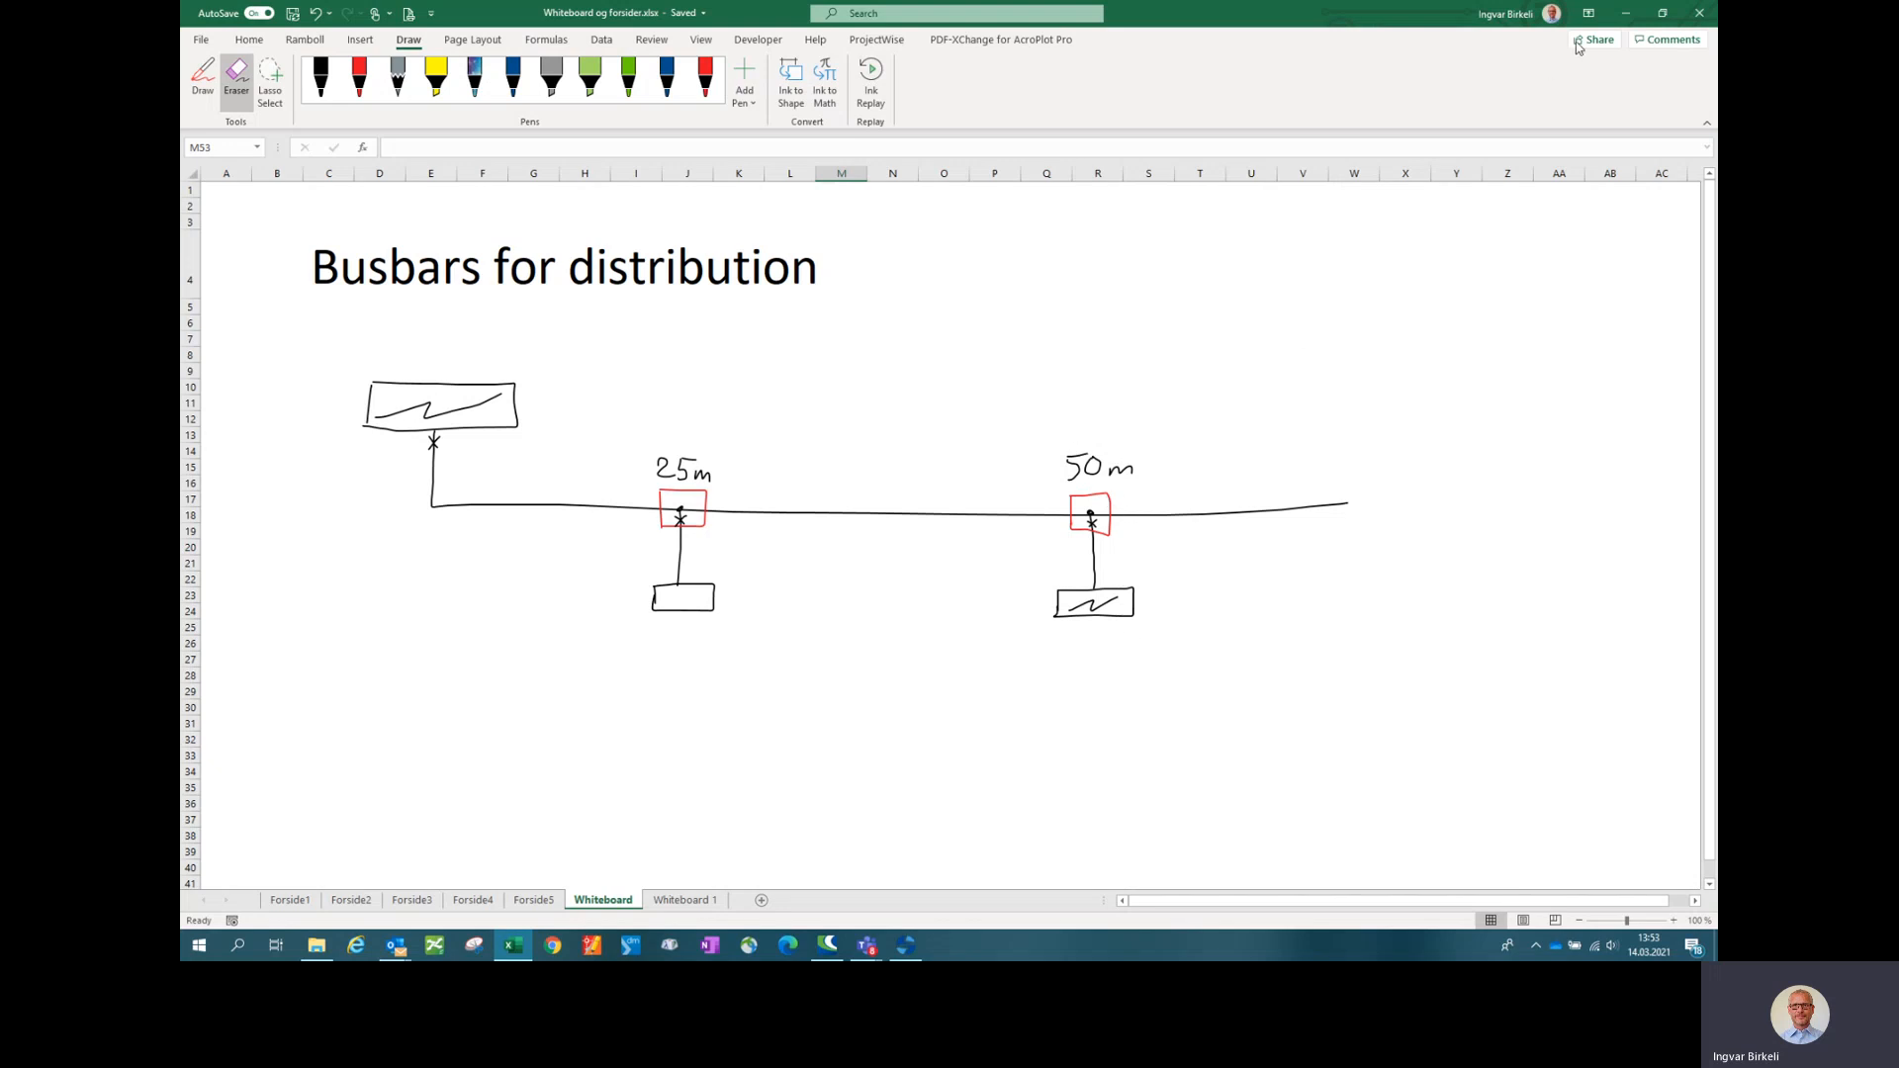
left_click(1630, 15)
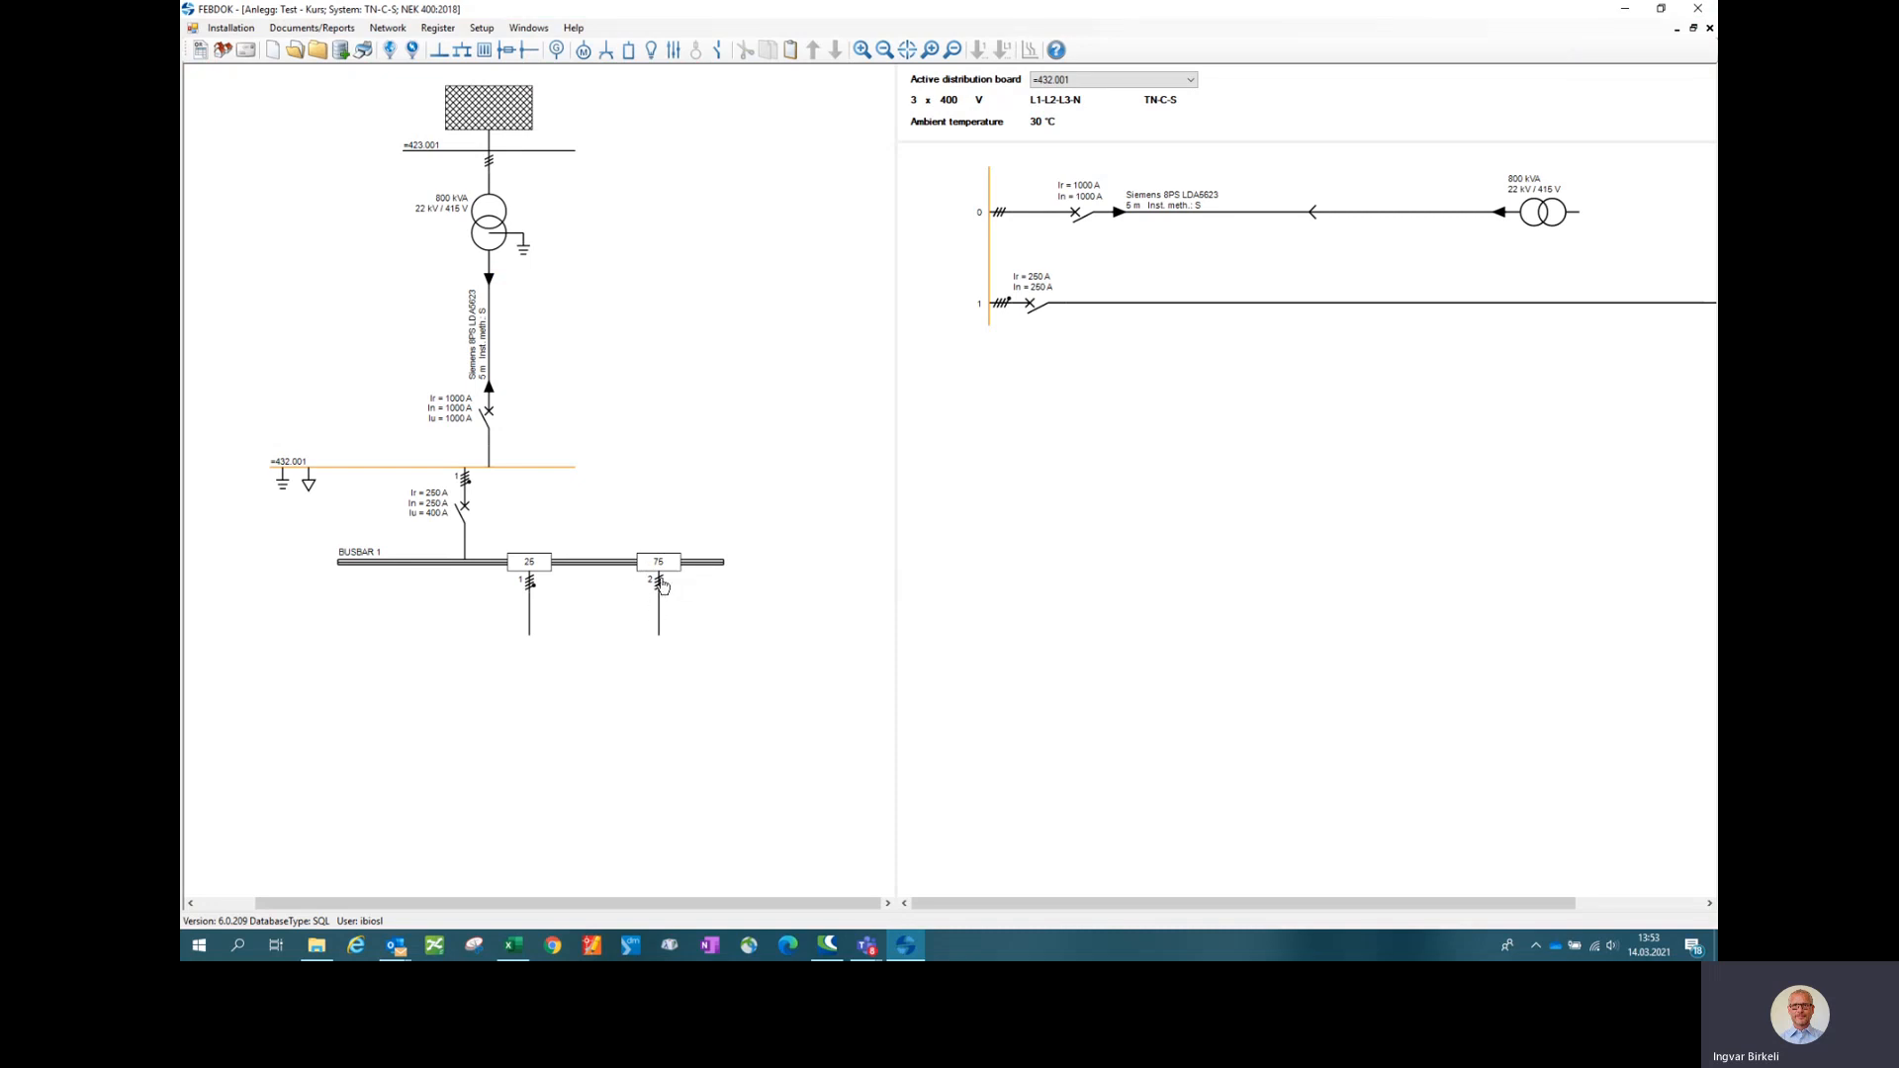
- Change the first tap-off of BUSBAR 1 into a fixed load circuit with live conductor arrangement L1-L2-L3-N
right_click(530, 609)
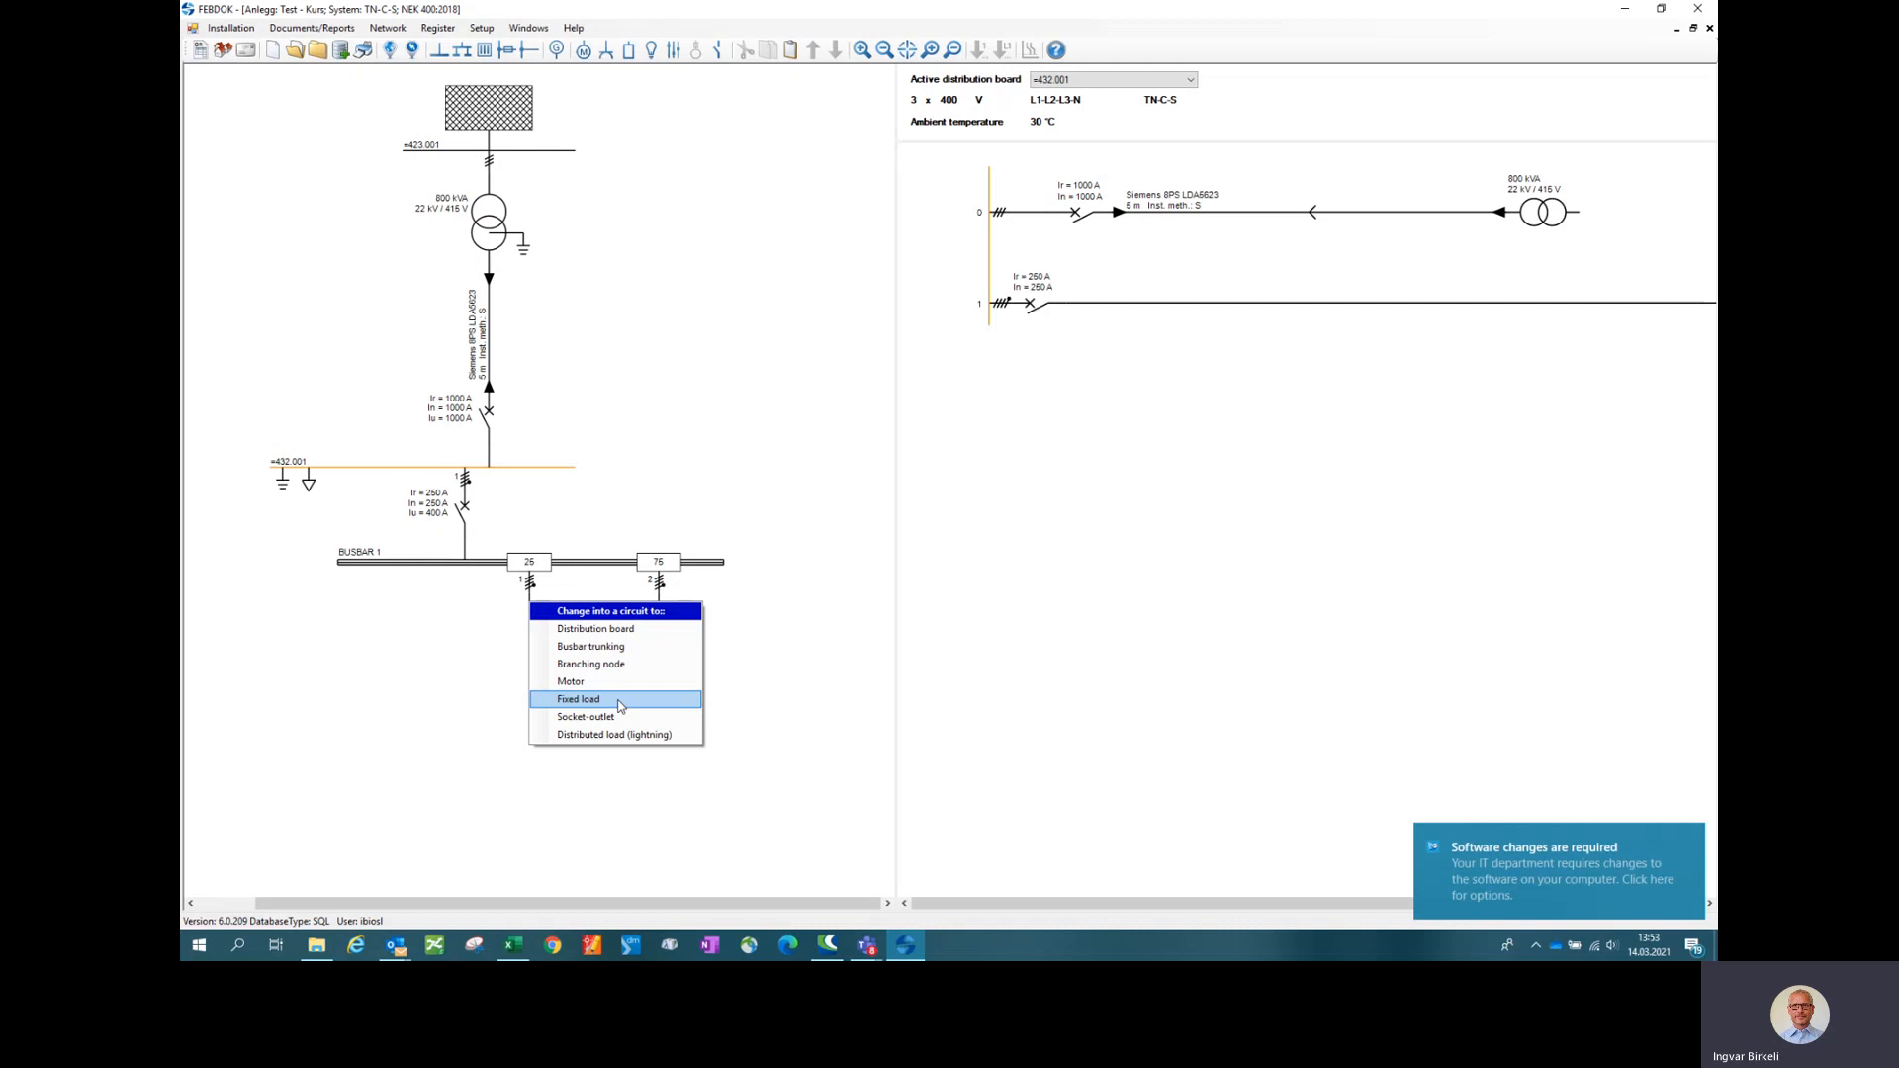
left_click(620, 702)
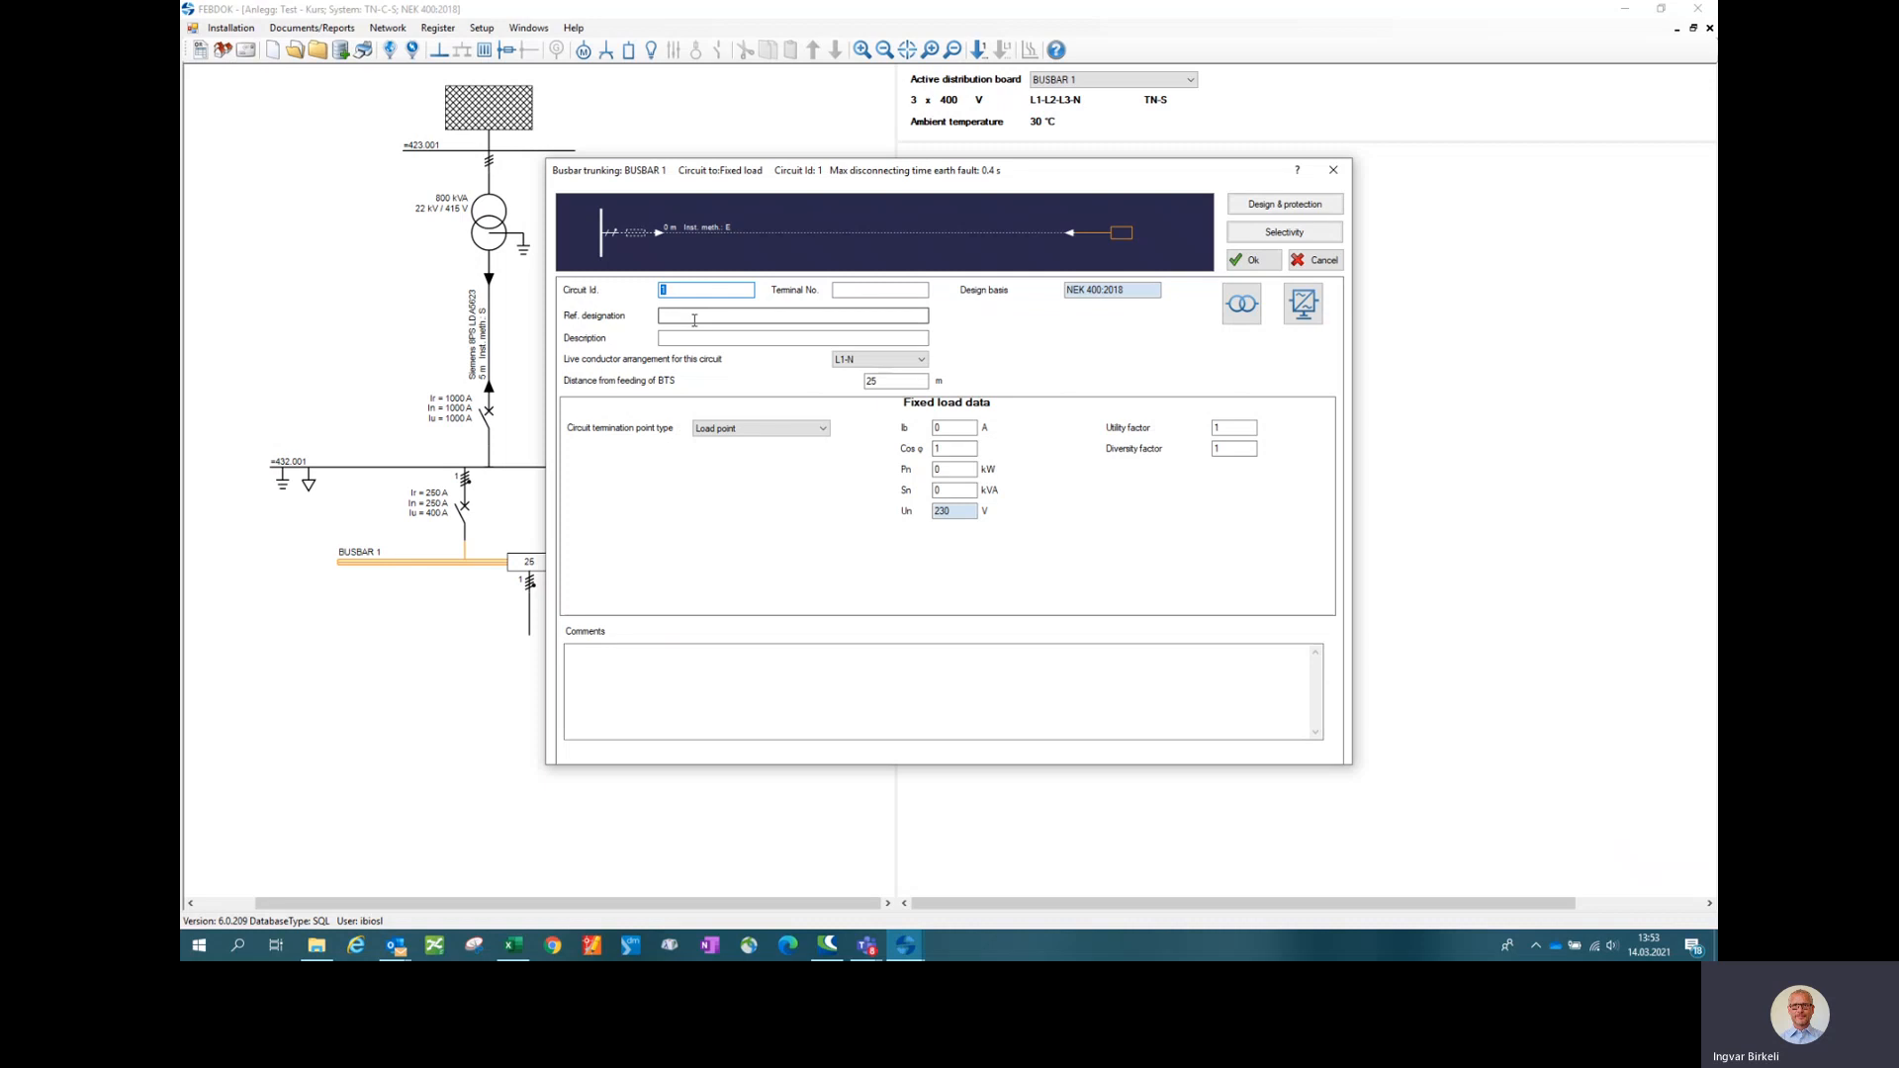
left_click(872, 360)
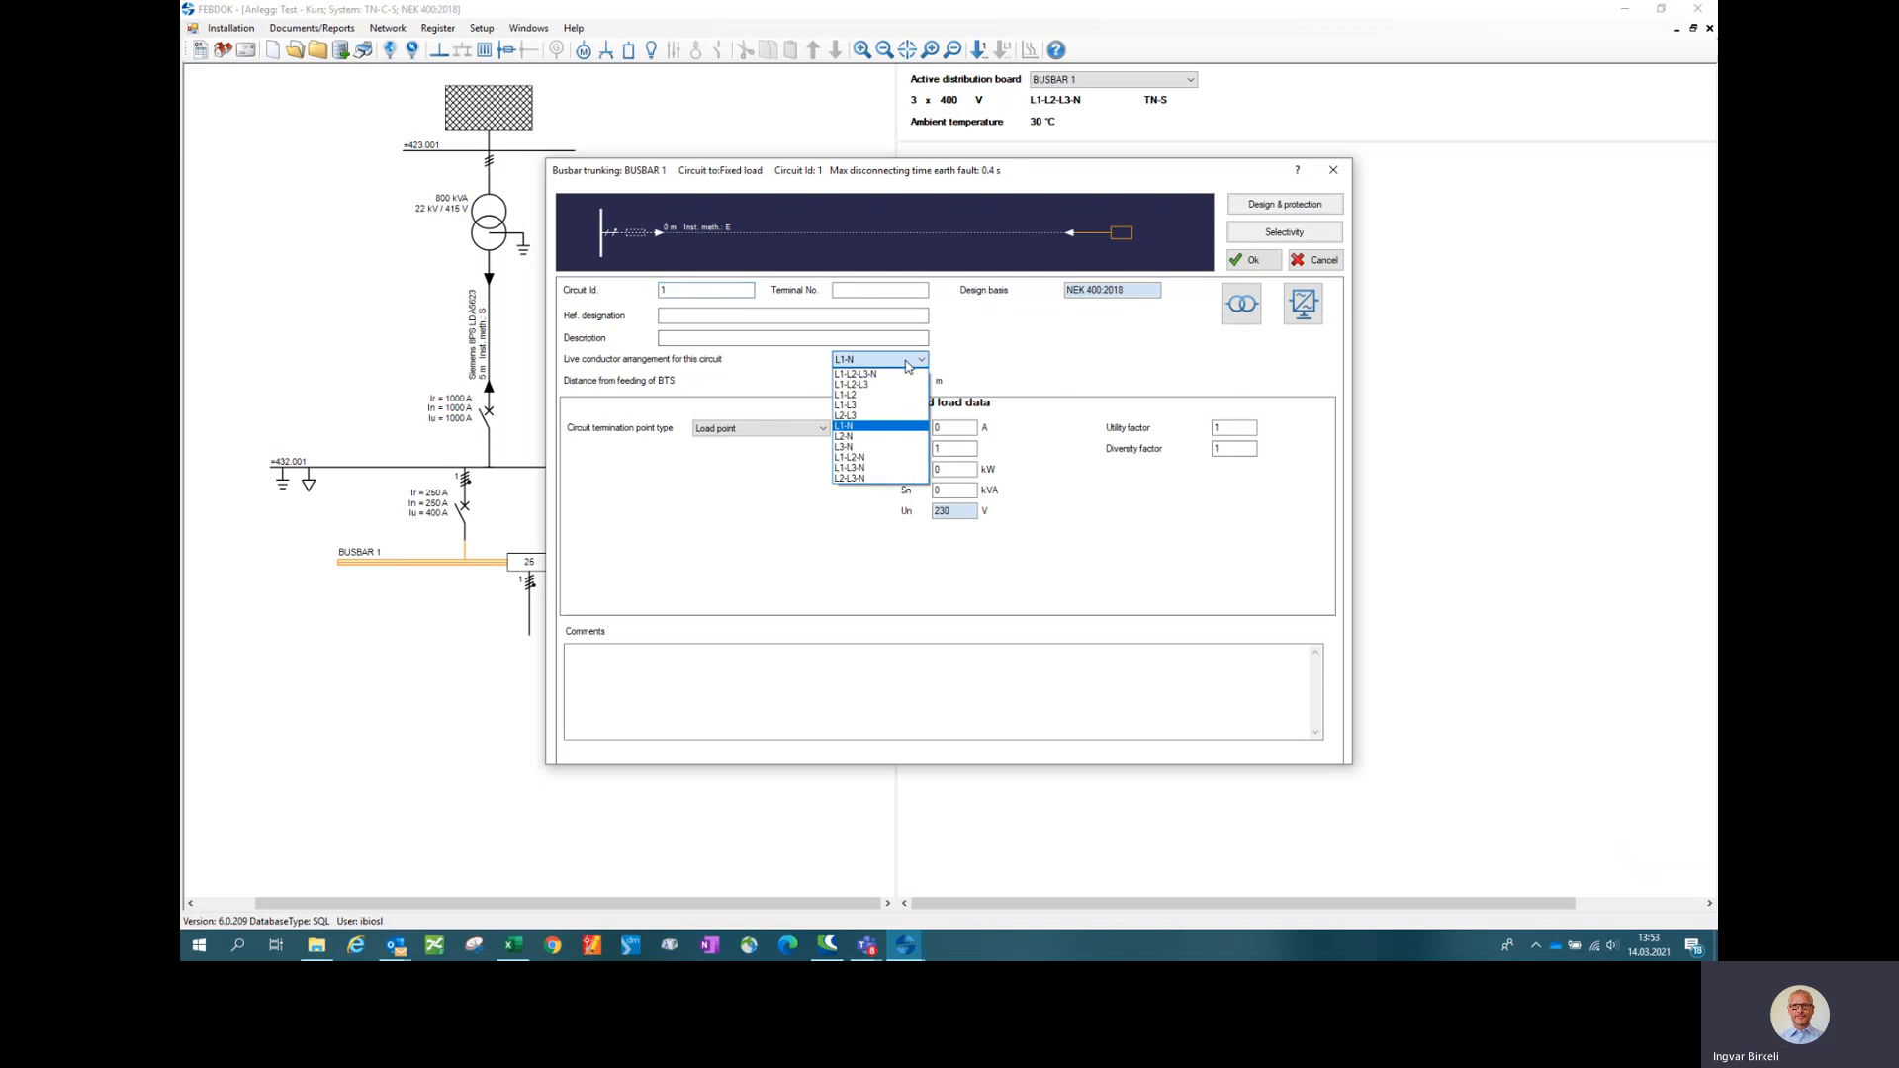
left_click(876, 375)
- Set the fixed load's current Ib to 25 A and its cos φ to 0.8
left_click(892, 381)
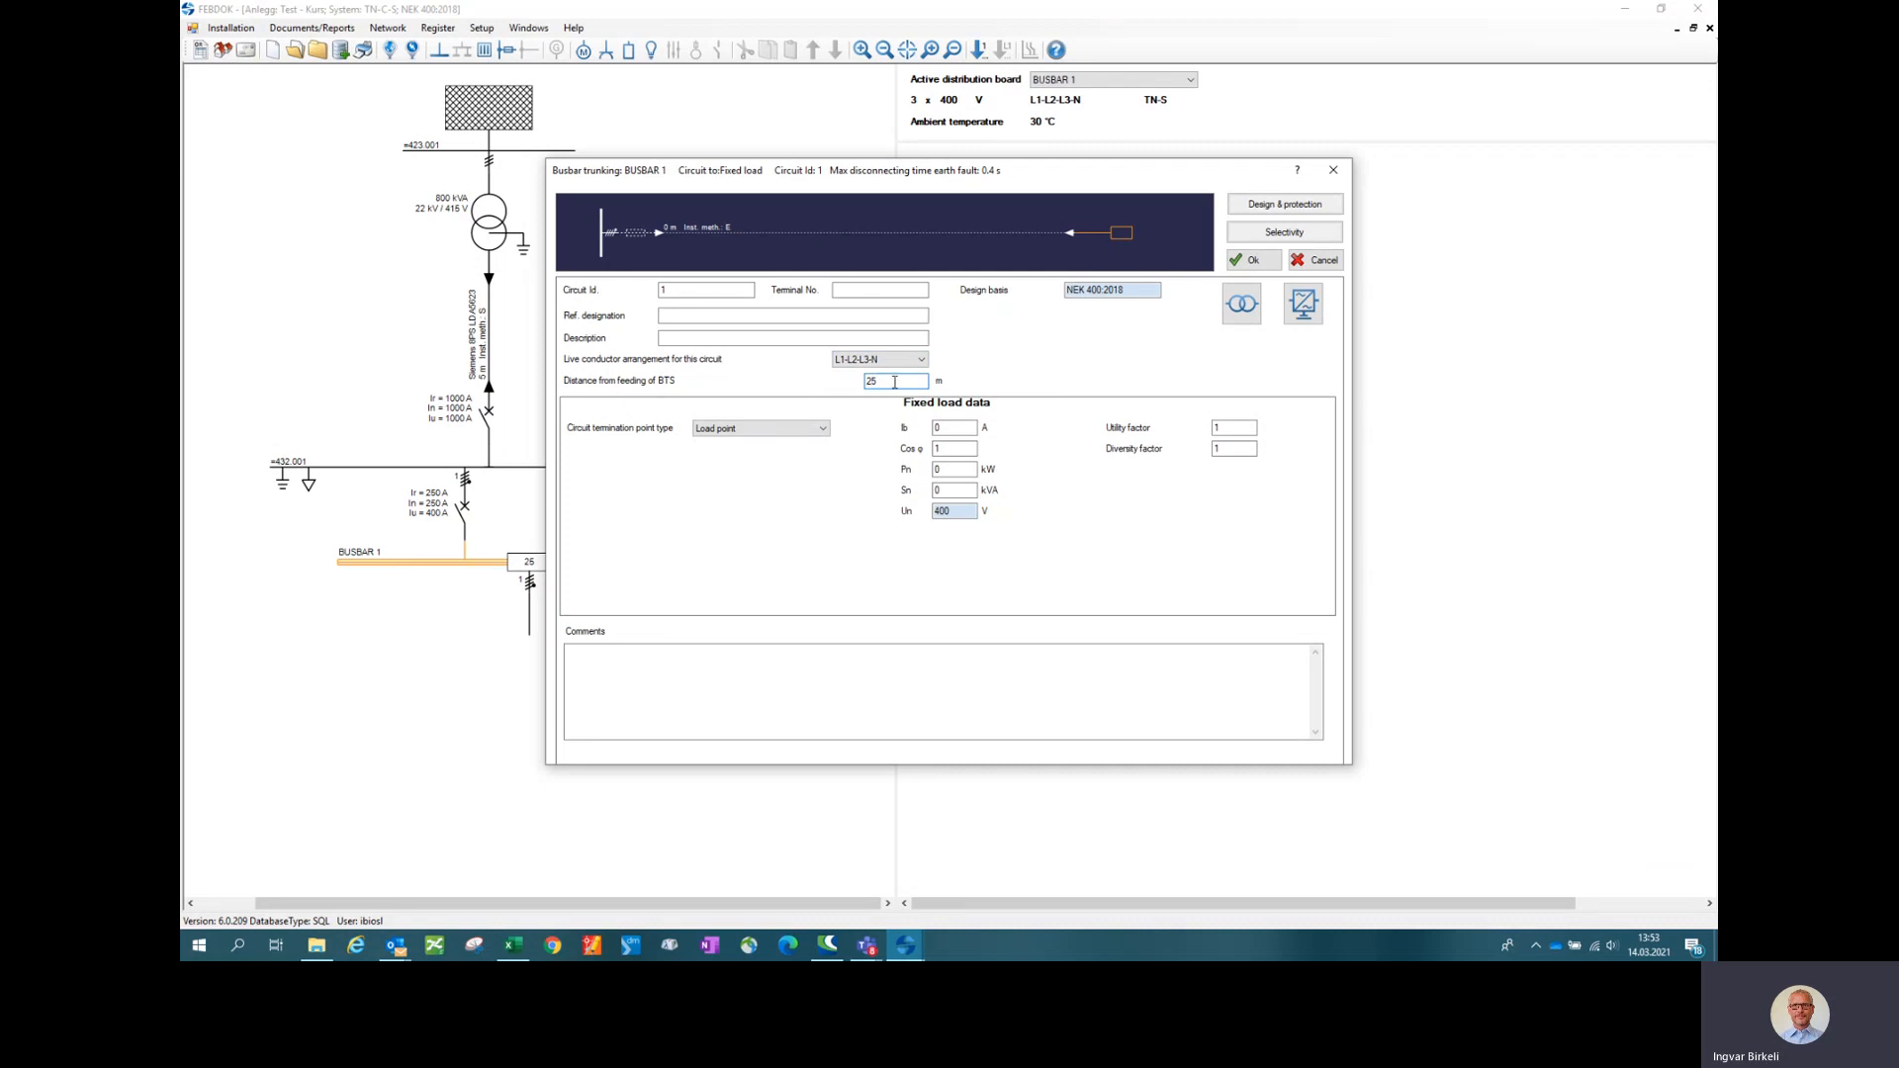
left_click(956, 427)
type("25")
left_click(956, 450)
type("0.8")
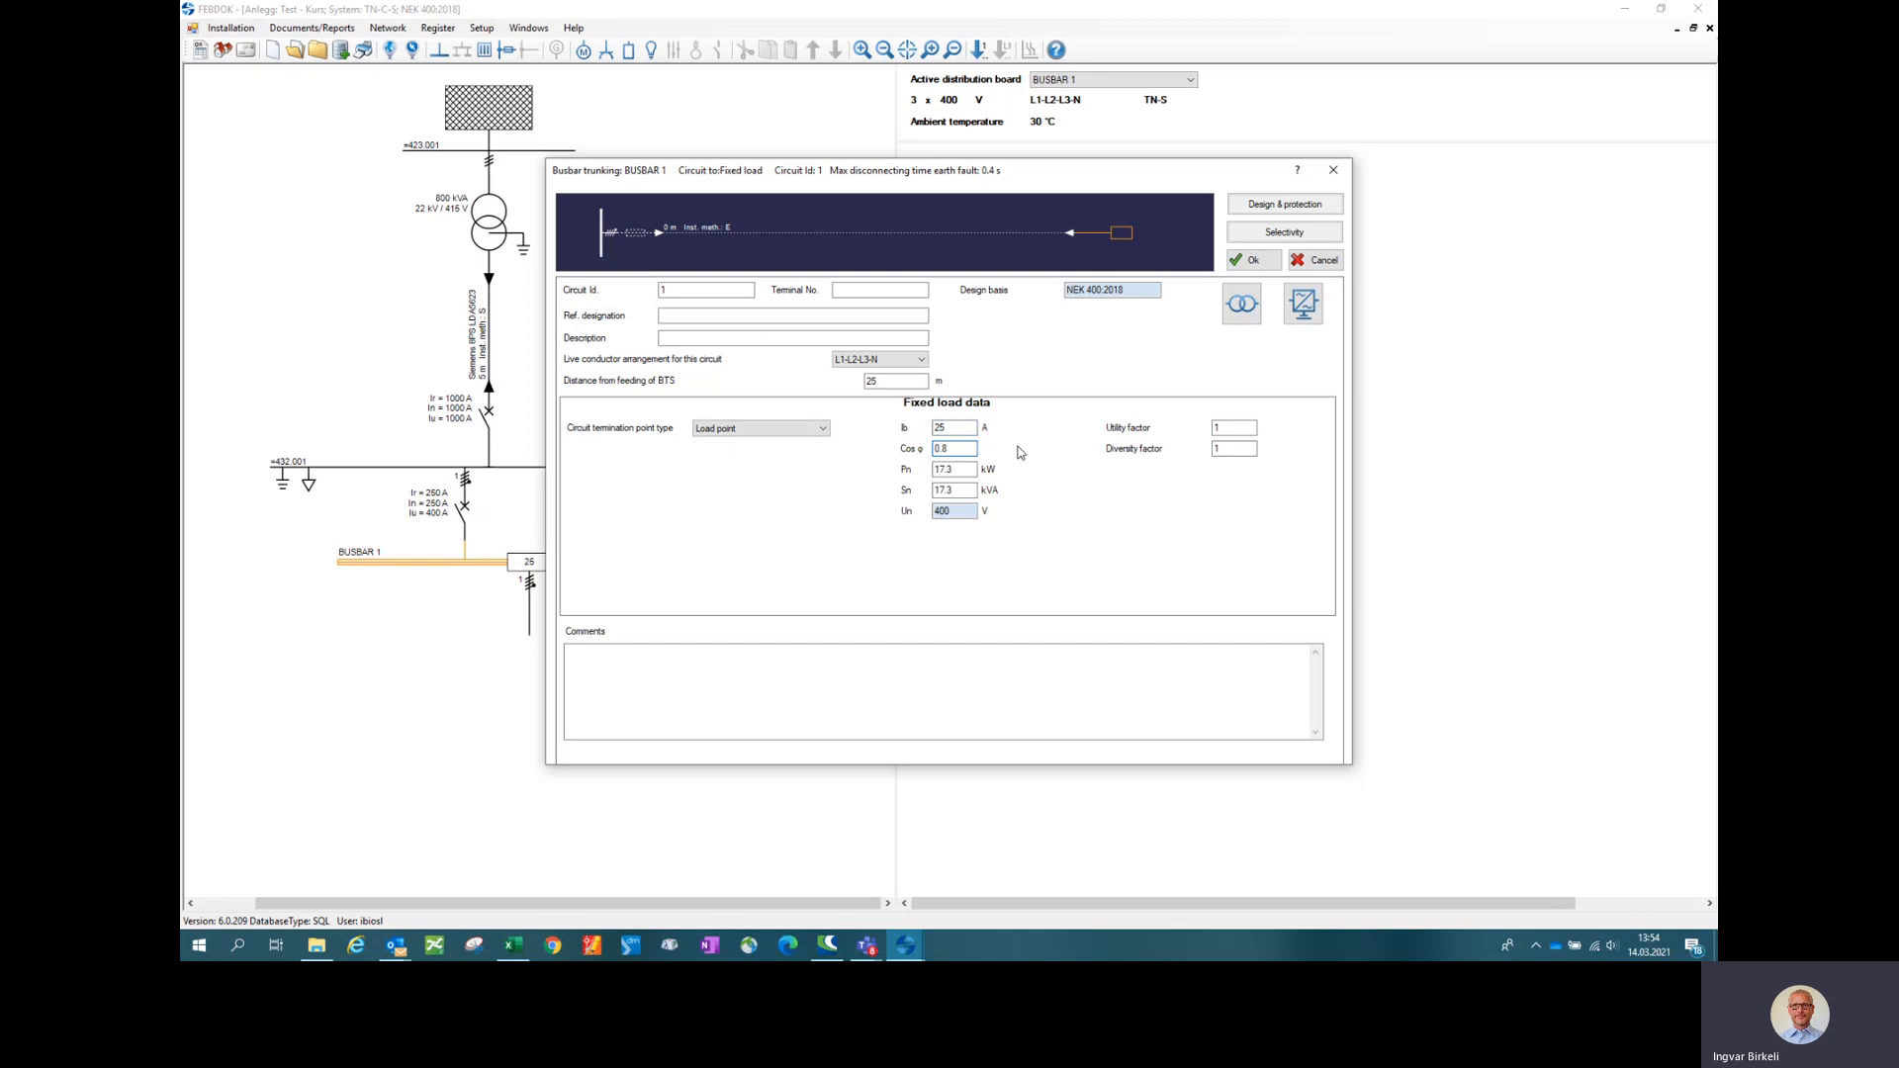
key("Tab")
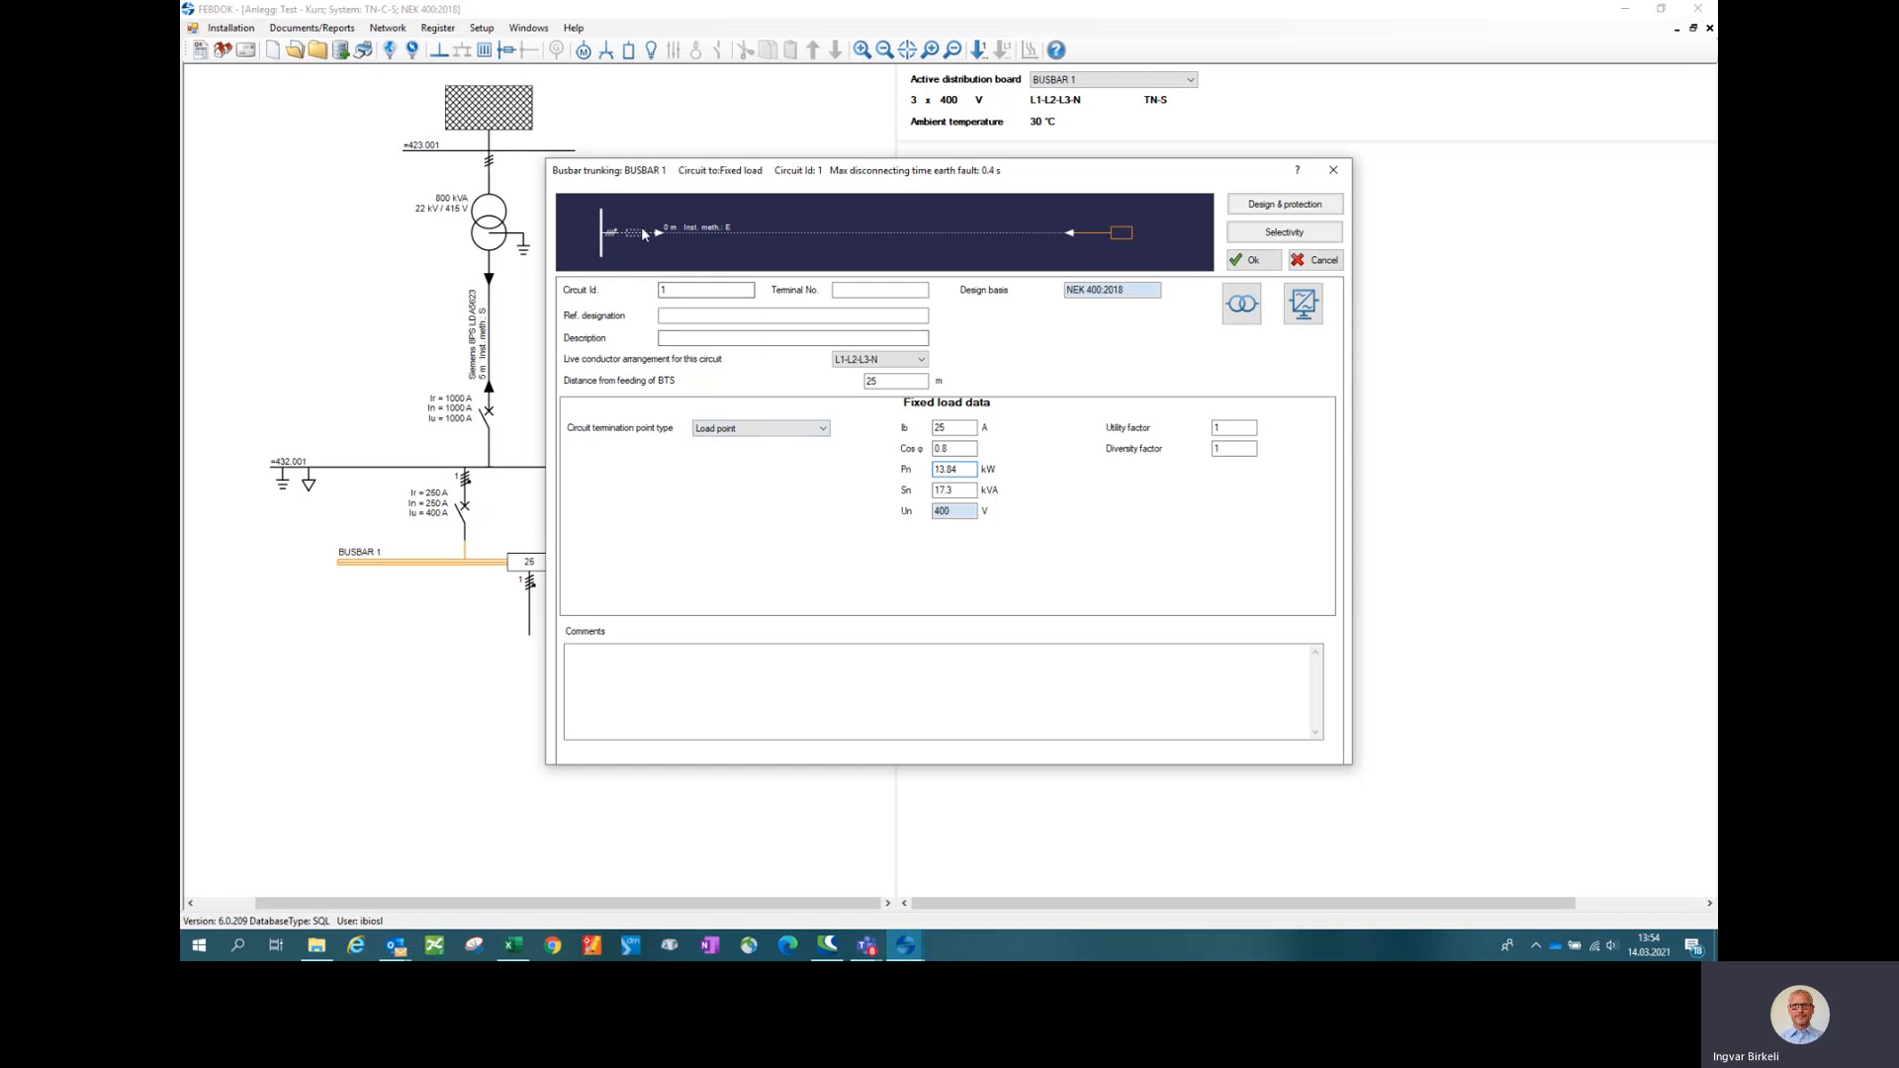
- Give the fixed load circuit a 5 m cable of type IFSI 4x6/6 Cu, filtering by IFSI and CU conductor material
left_click(707, 238)
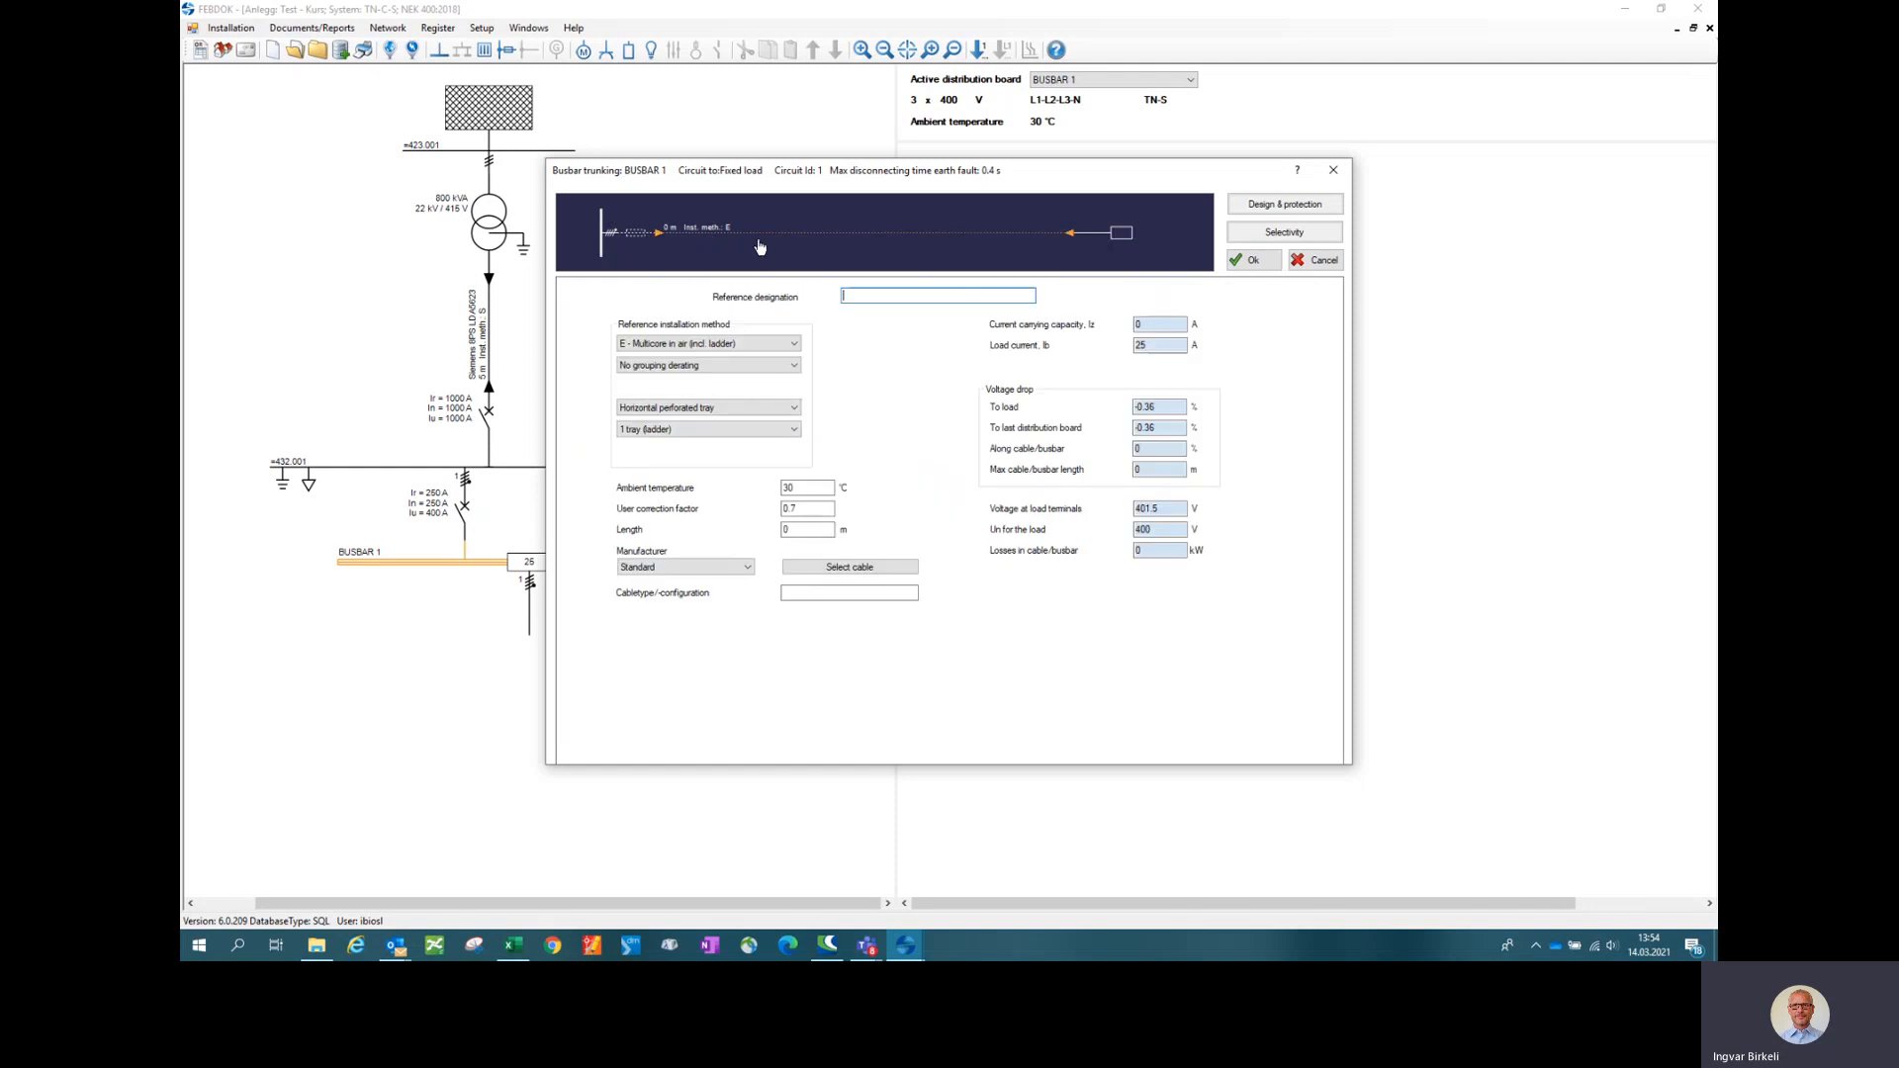
double_click(804, 531)
type("5")
left_click(816, 571)
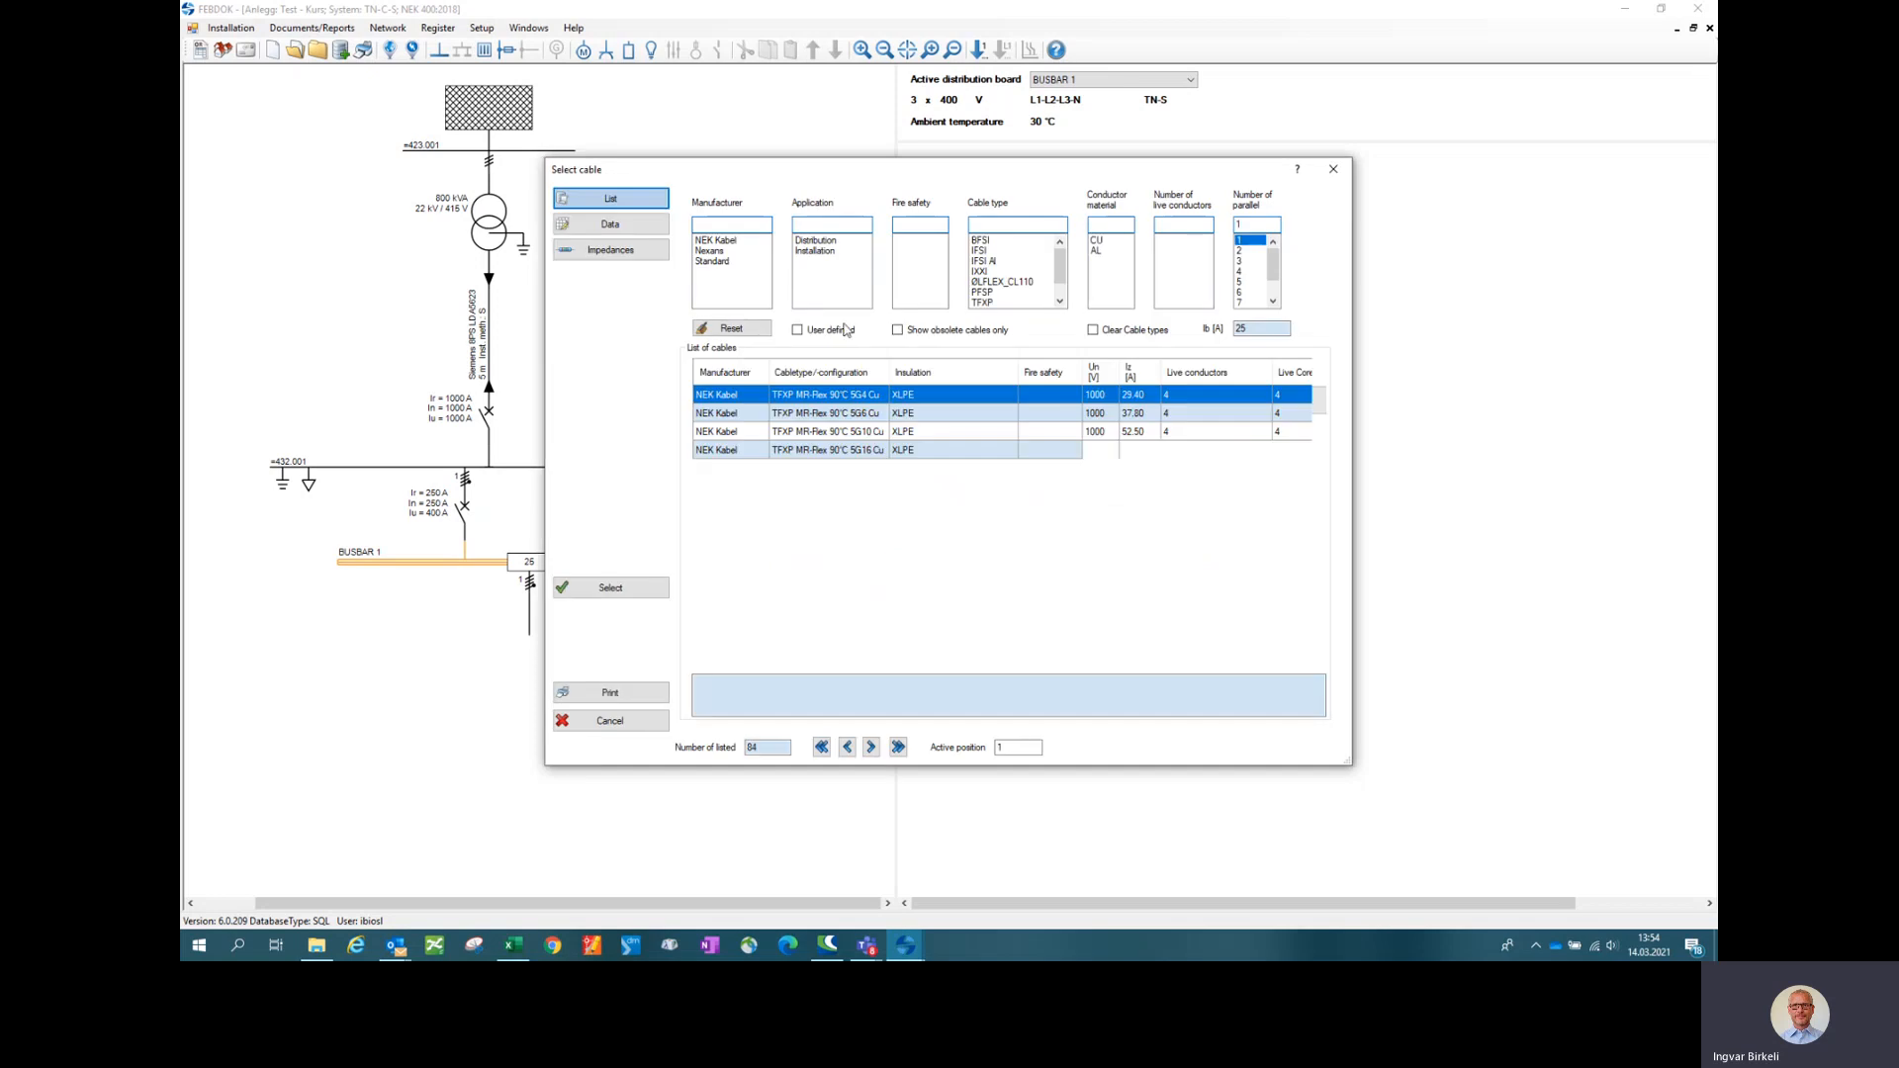
left_click(998, 252)
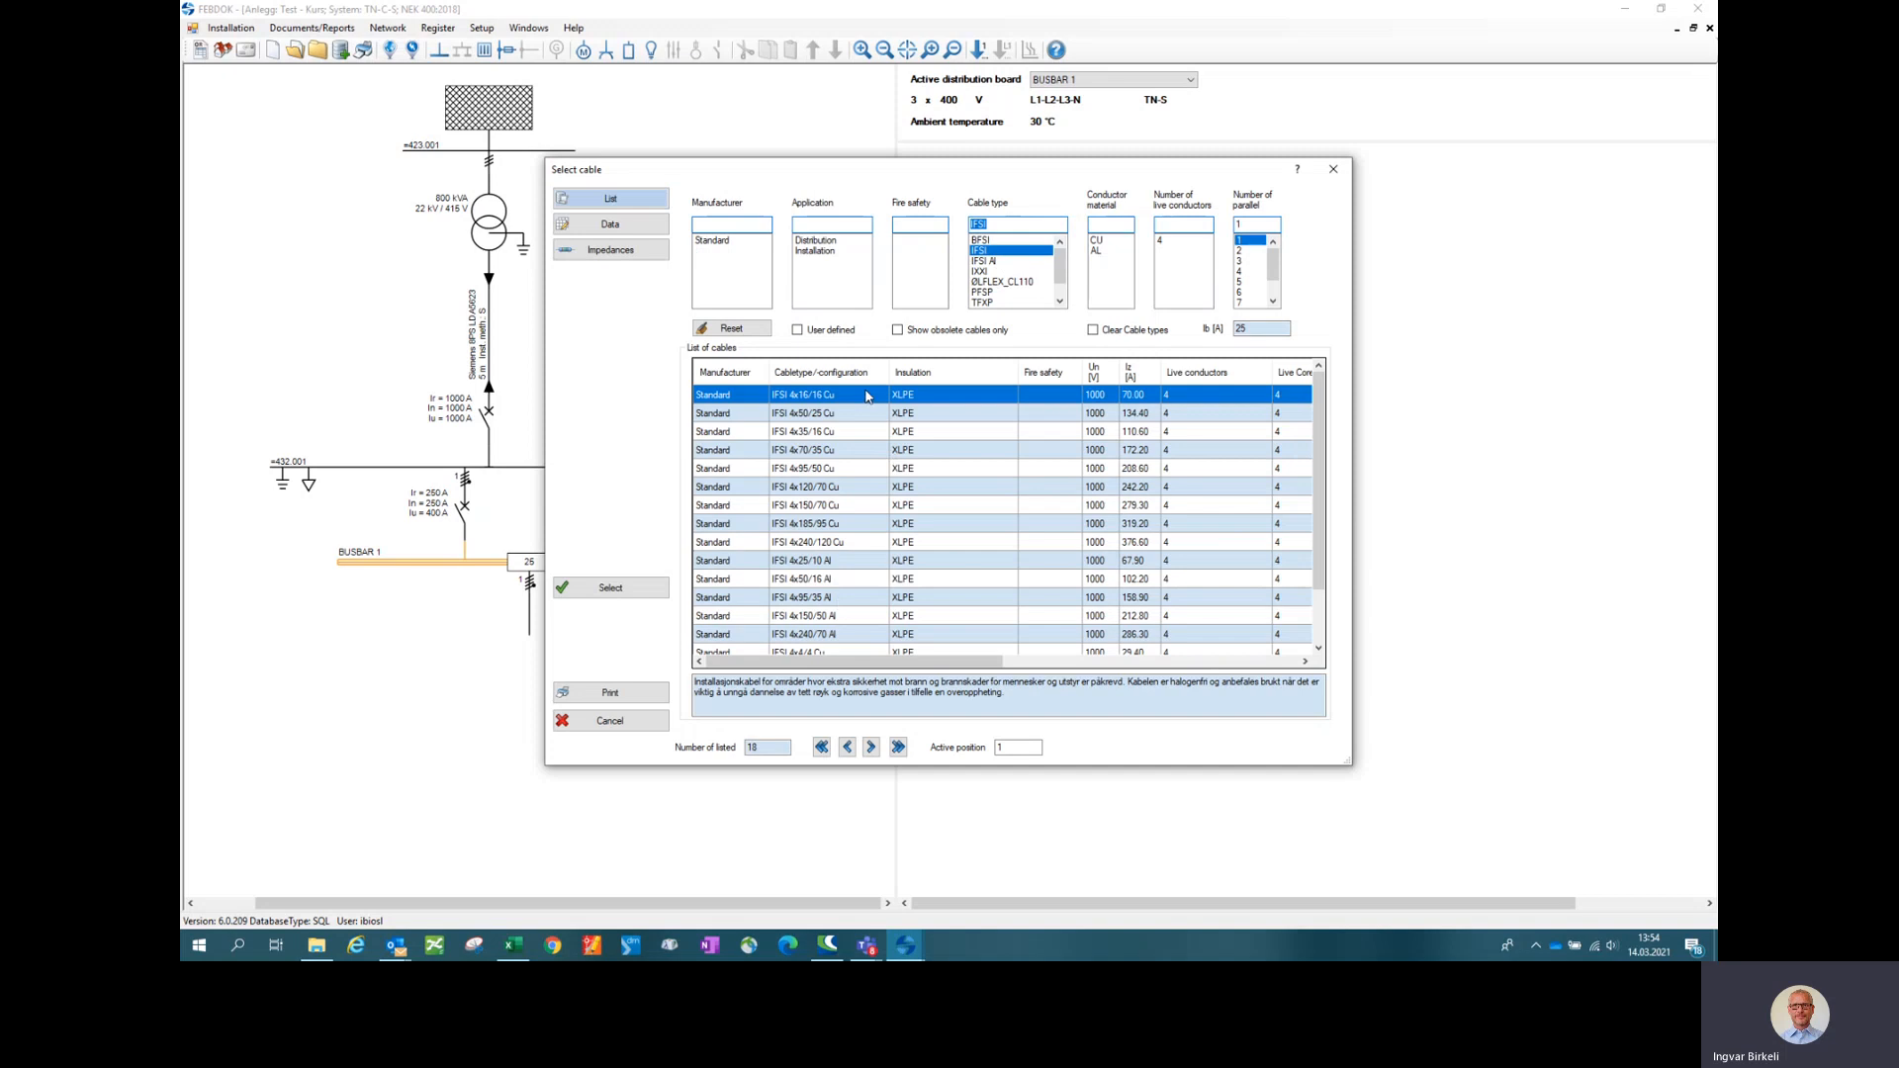
left_click(1097, 241)
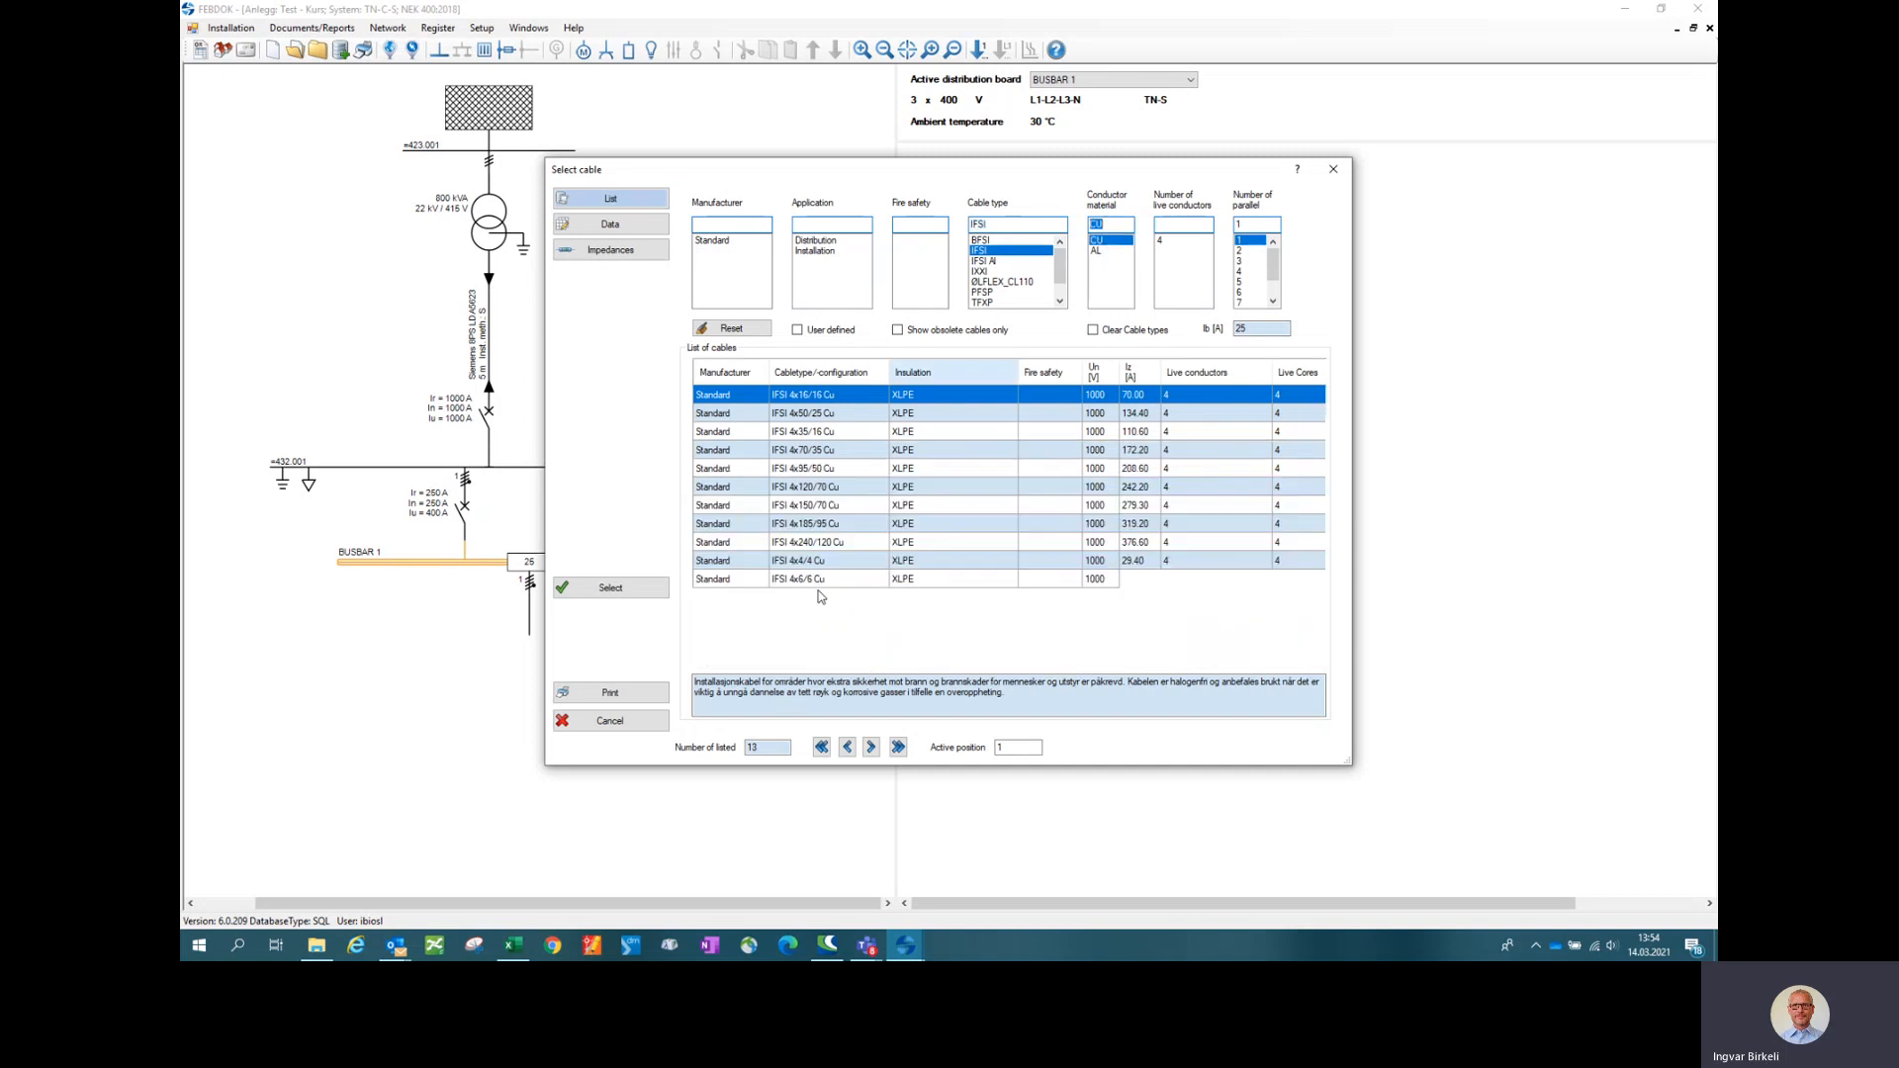
double_click(810, 580)
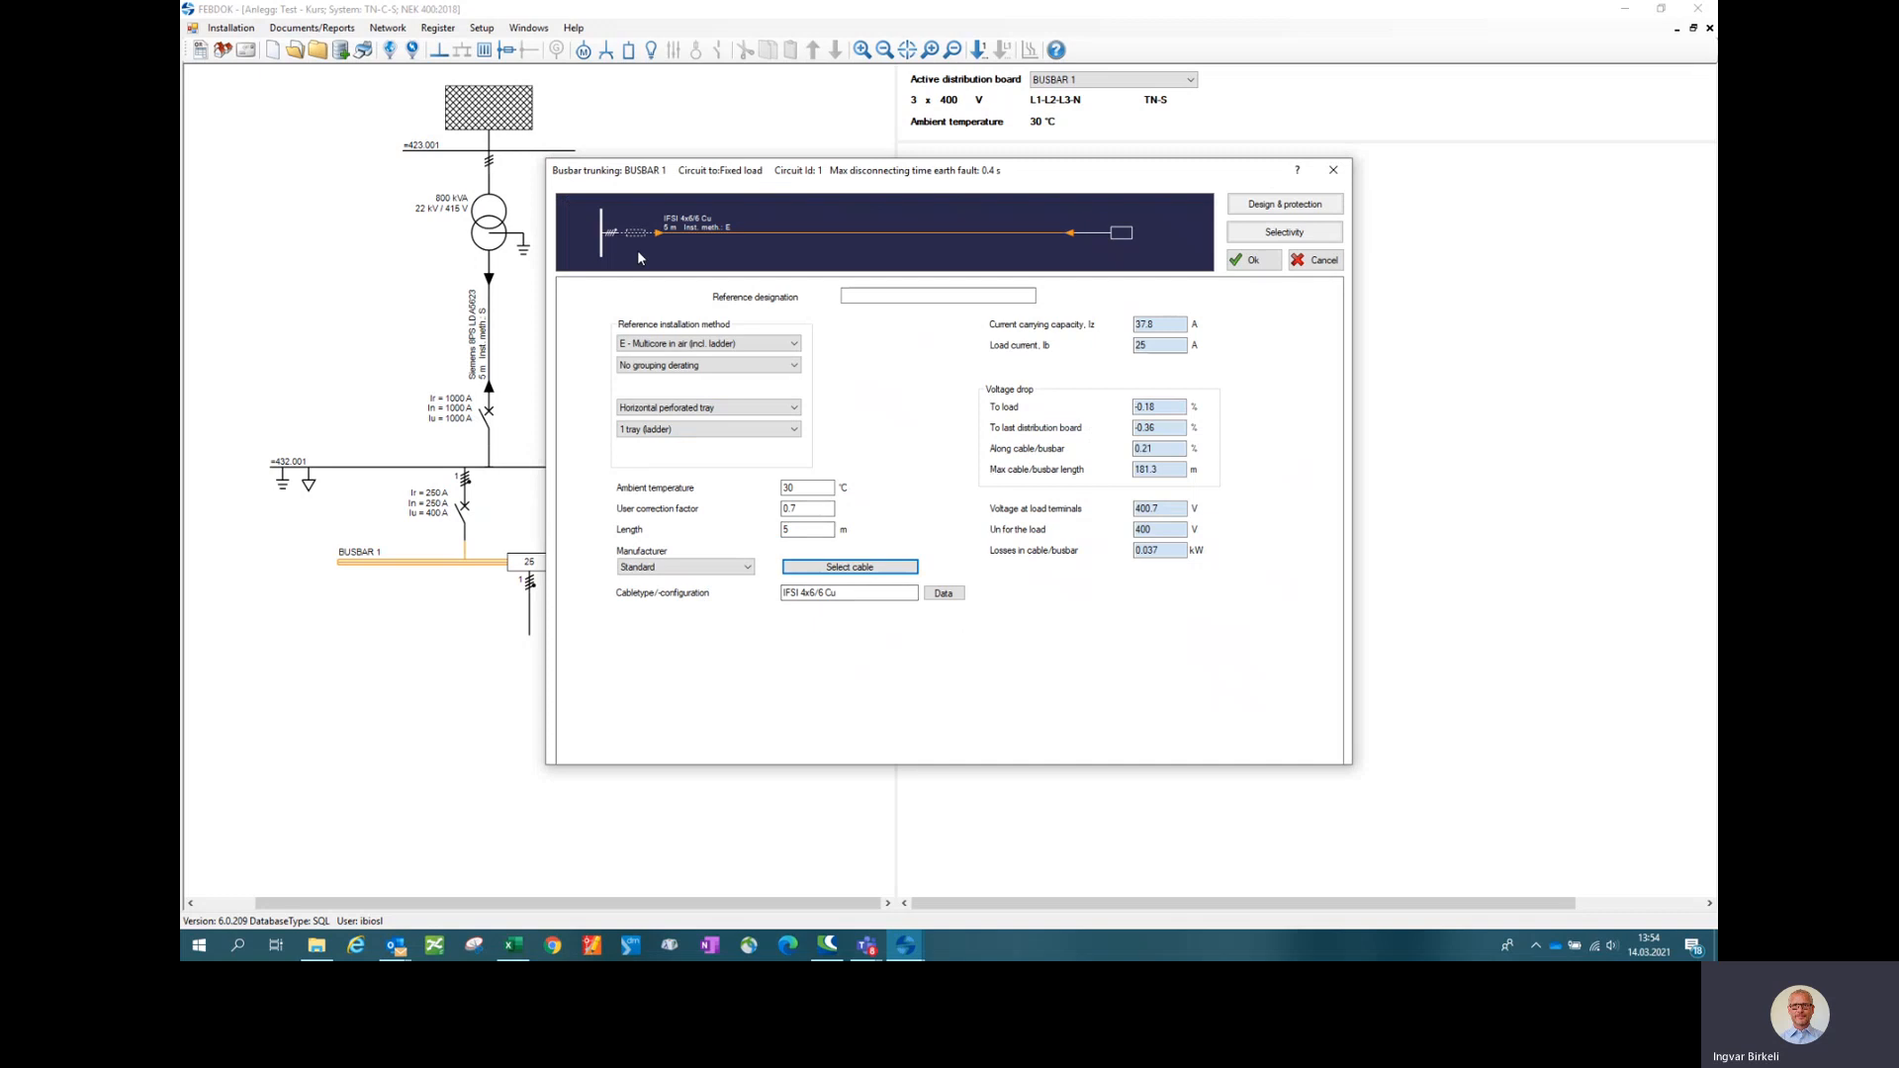
- Protect the fixed load circuit with a SCHNEIDER NG125 thermal magnetic standard circuit breaker, 125 A ultimate, 32 A nominal, class L, tripping unit NG125 C
left_click(632, 231)
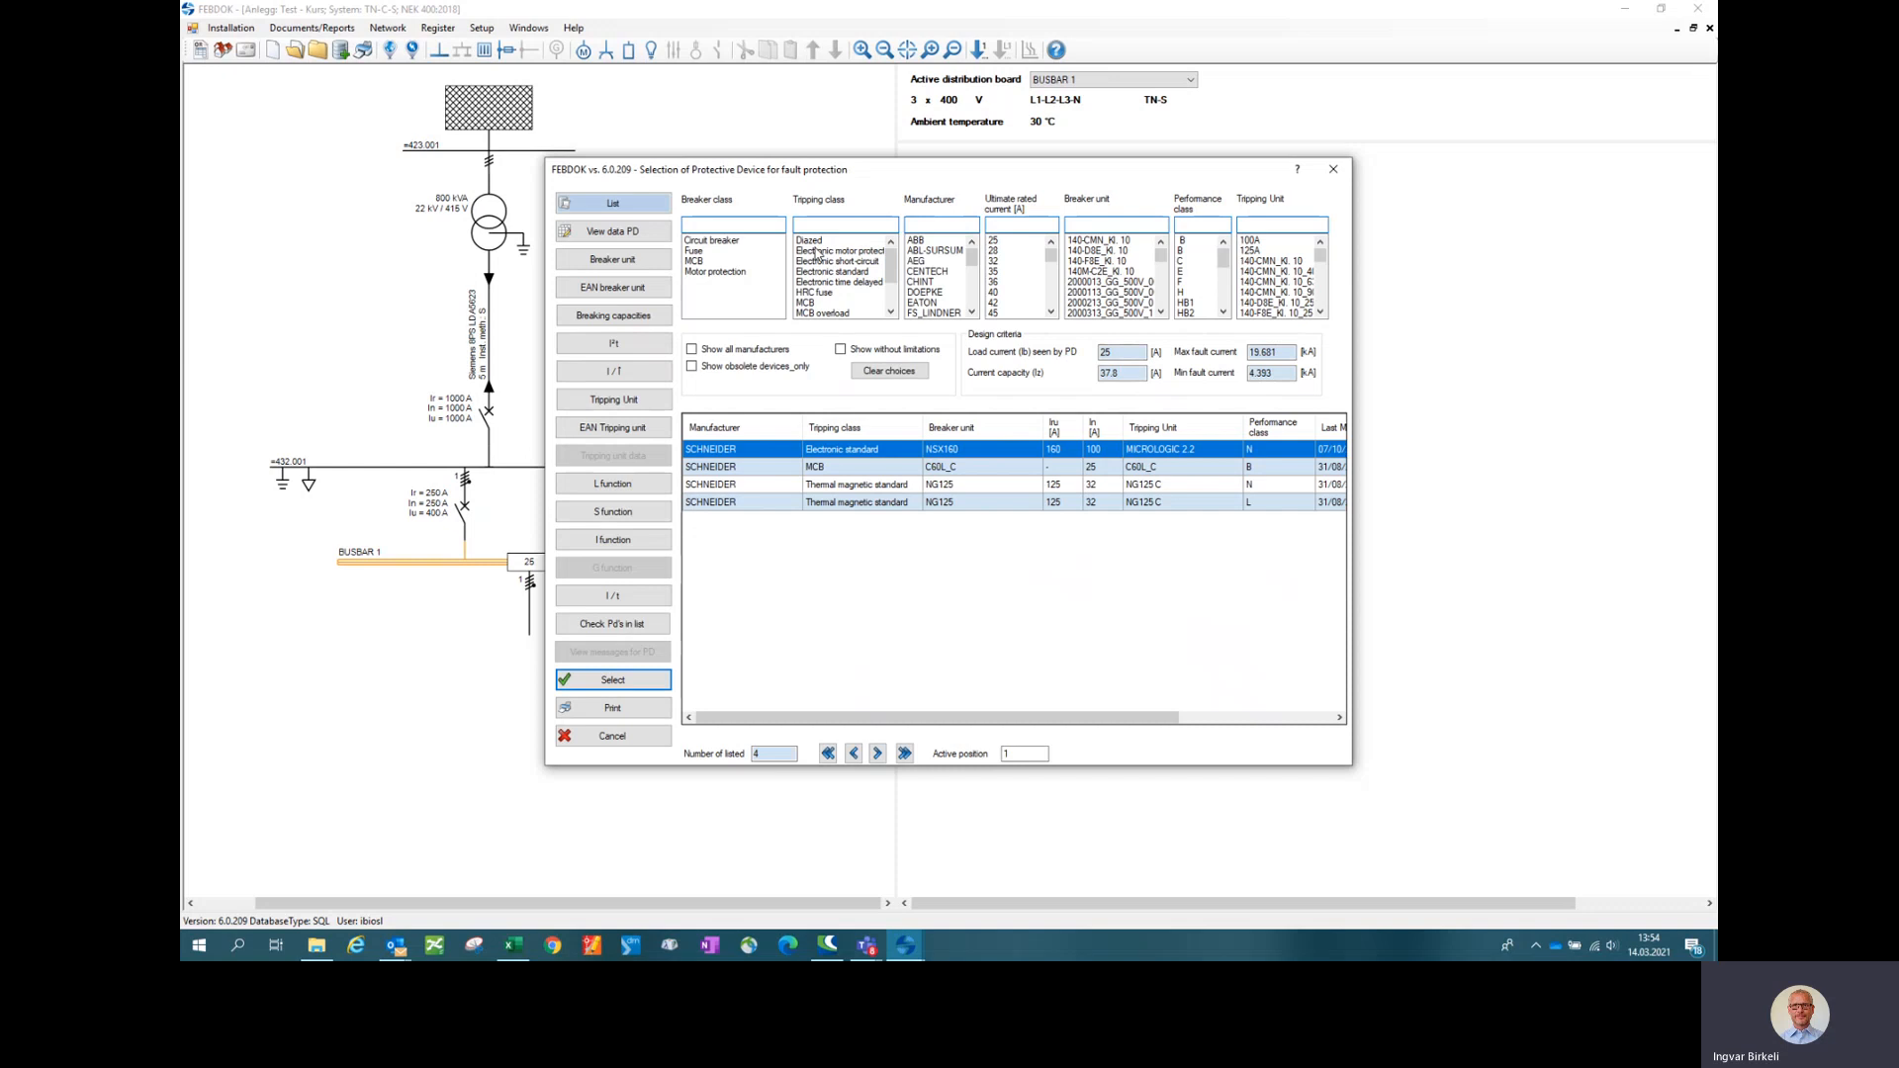
left_click(735, 241)
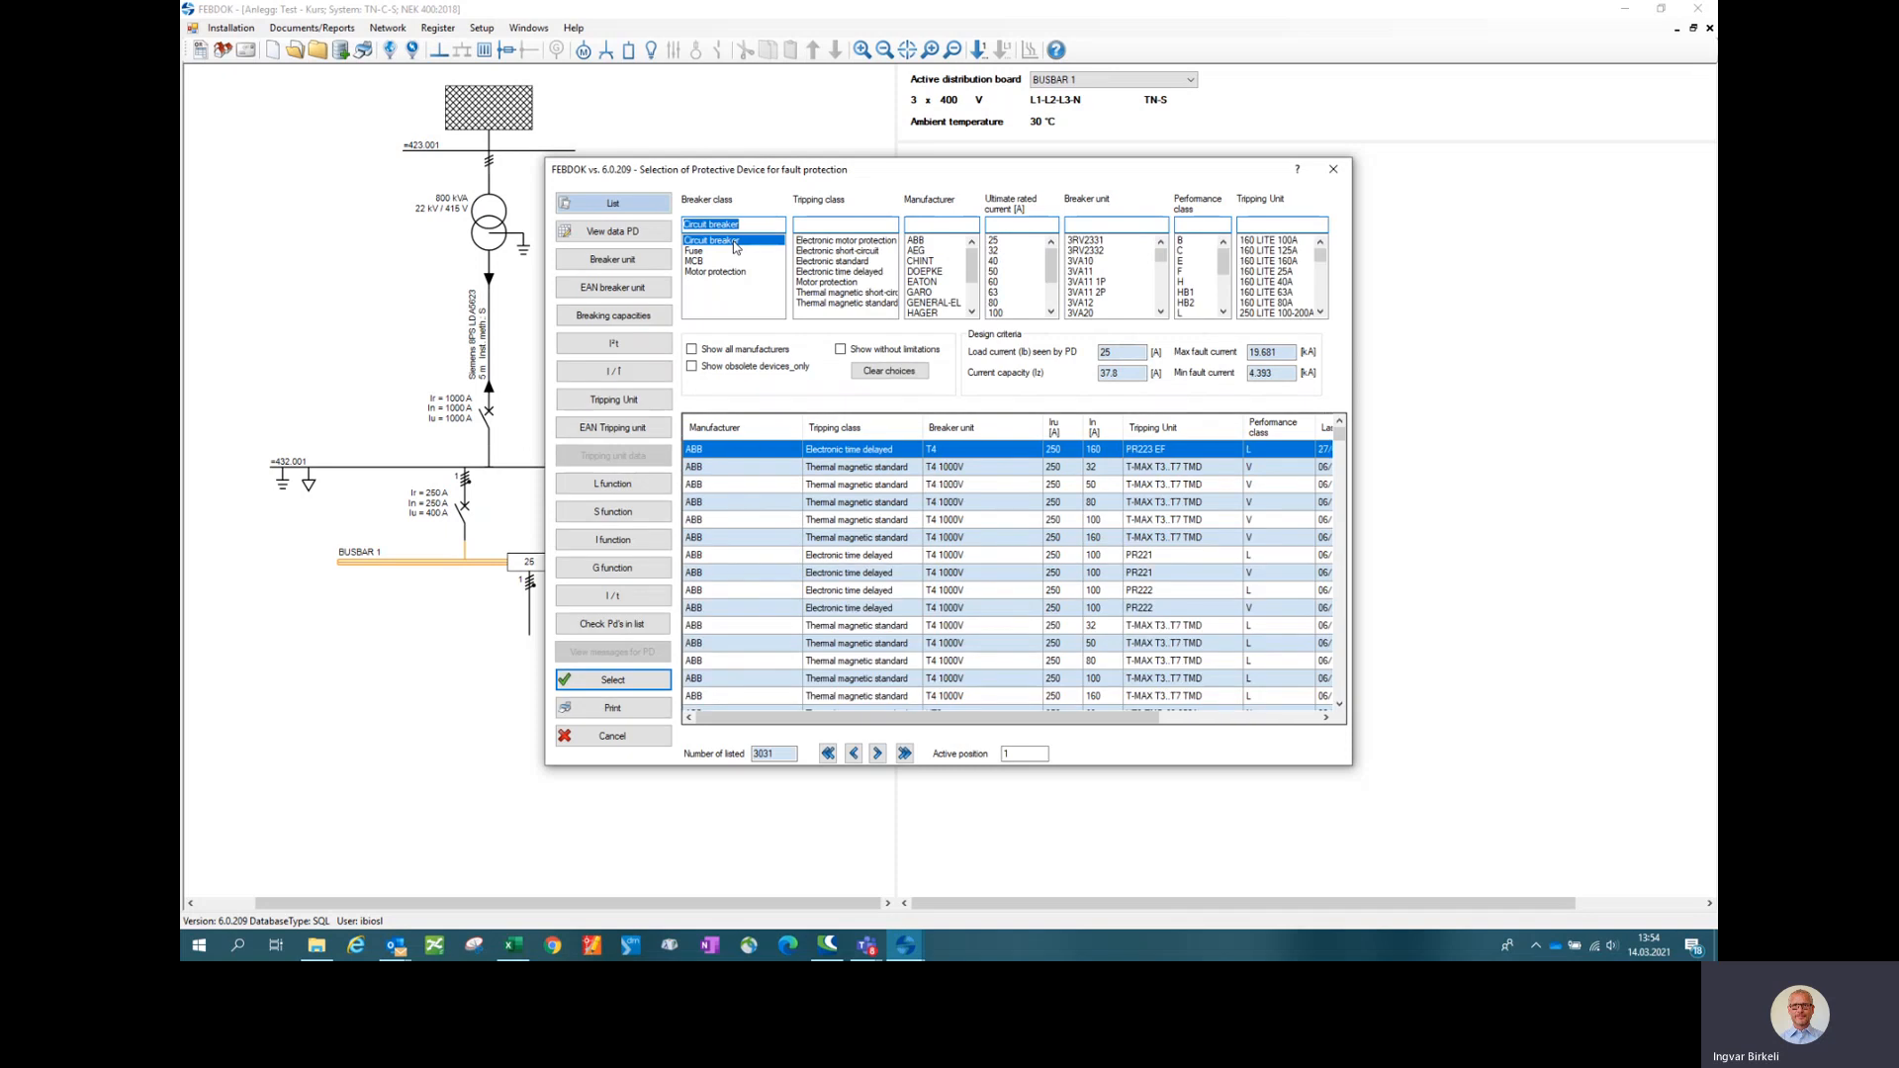
left_click(874, 304)
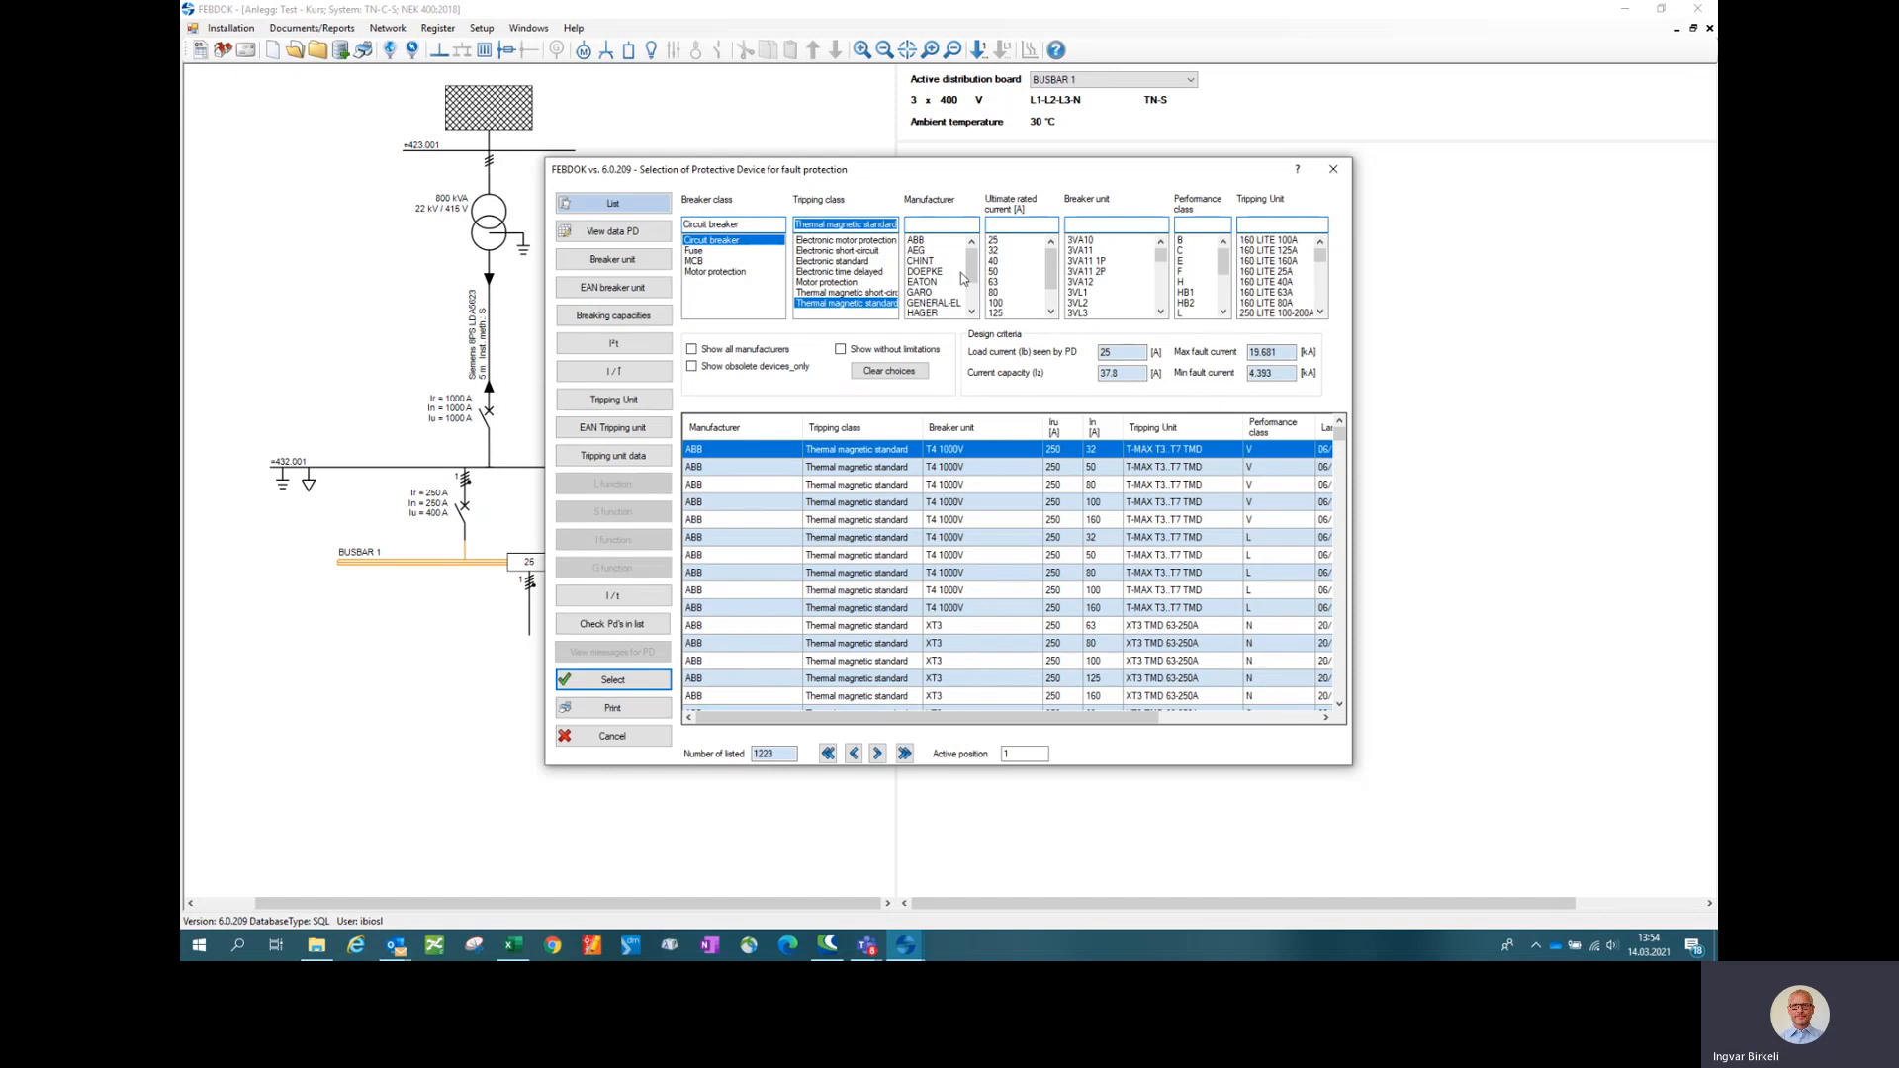
left_click_drag(972, 262, 975, 287)
left_click(943, 294)
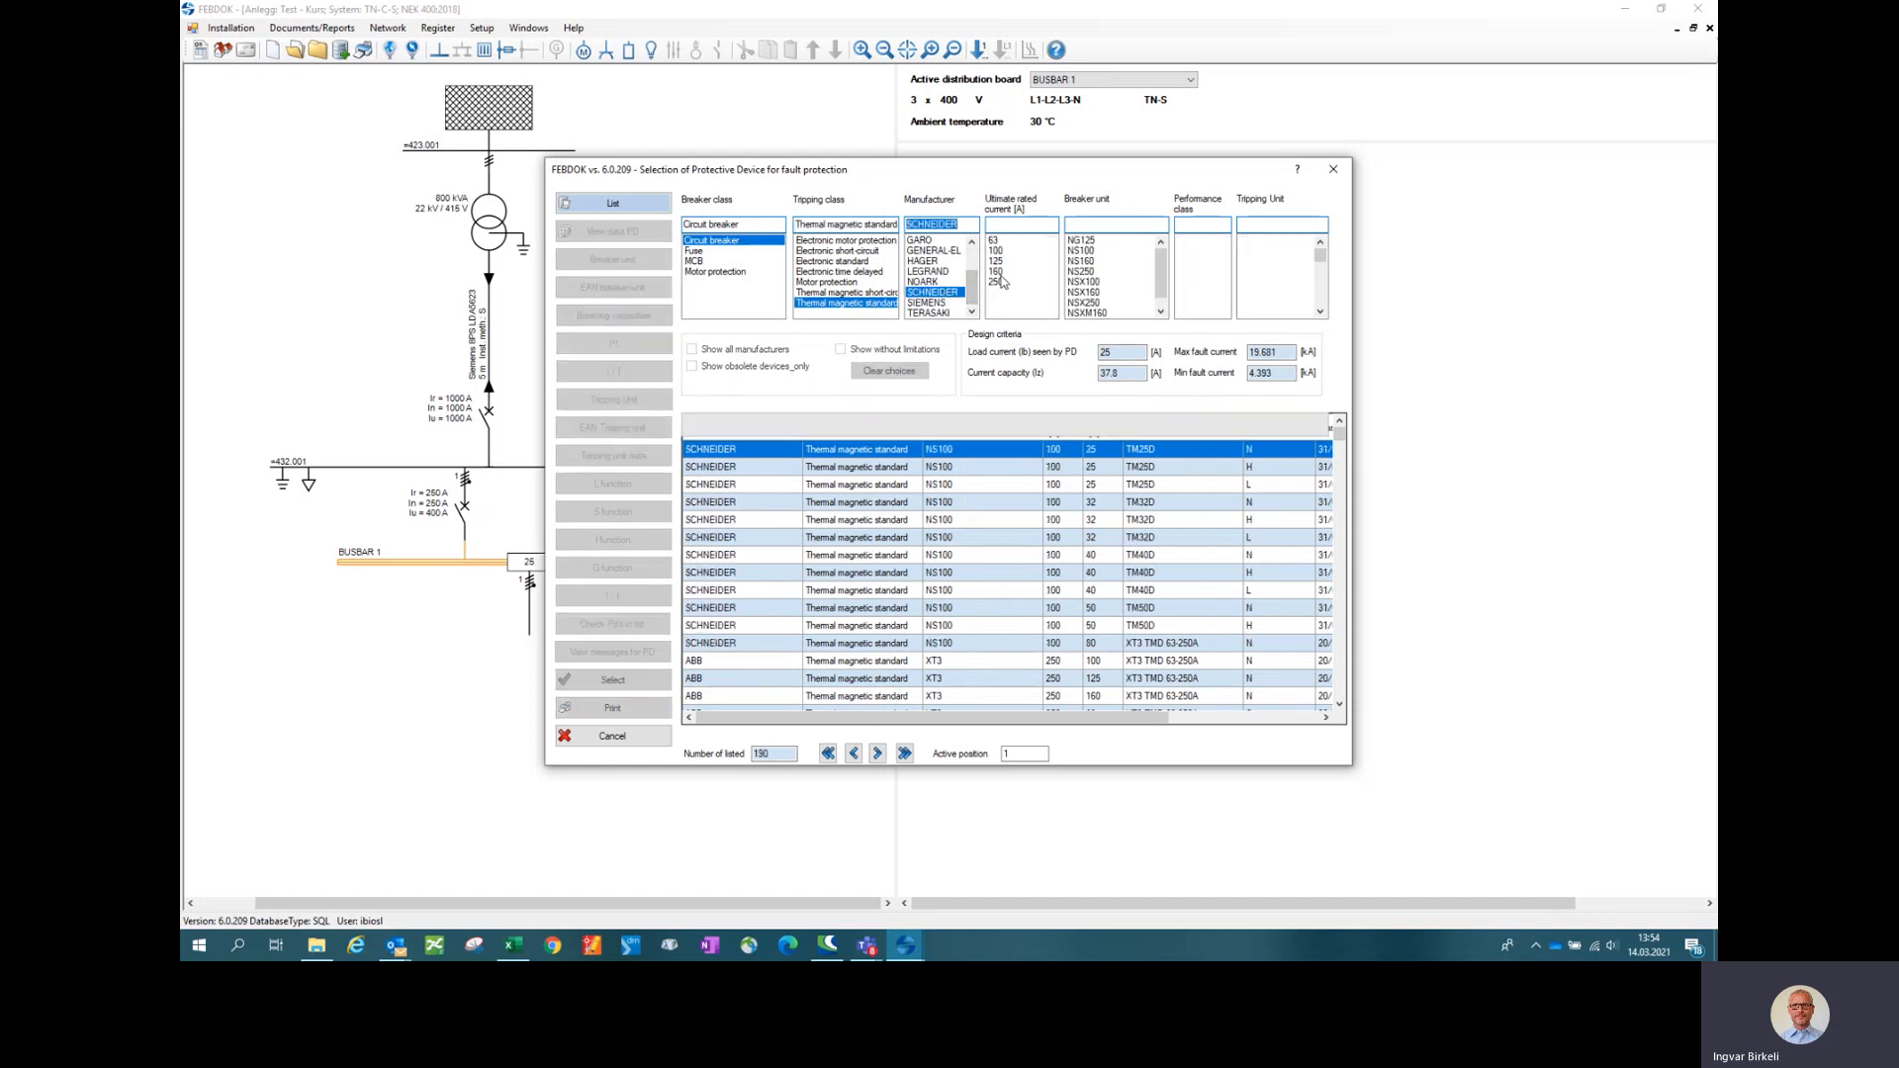
left_click(1013, 264)
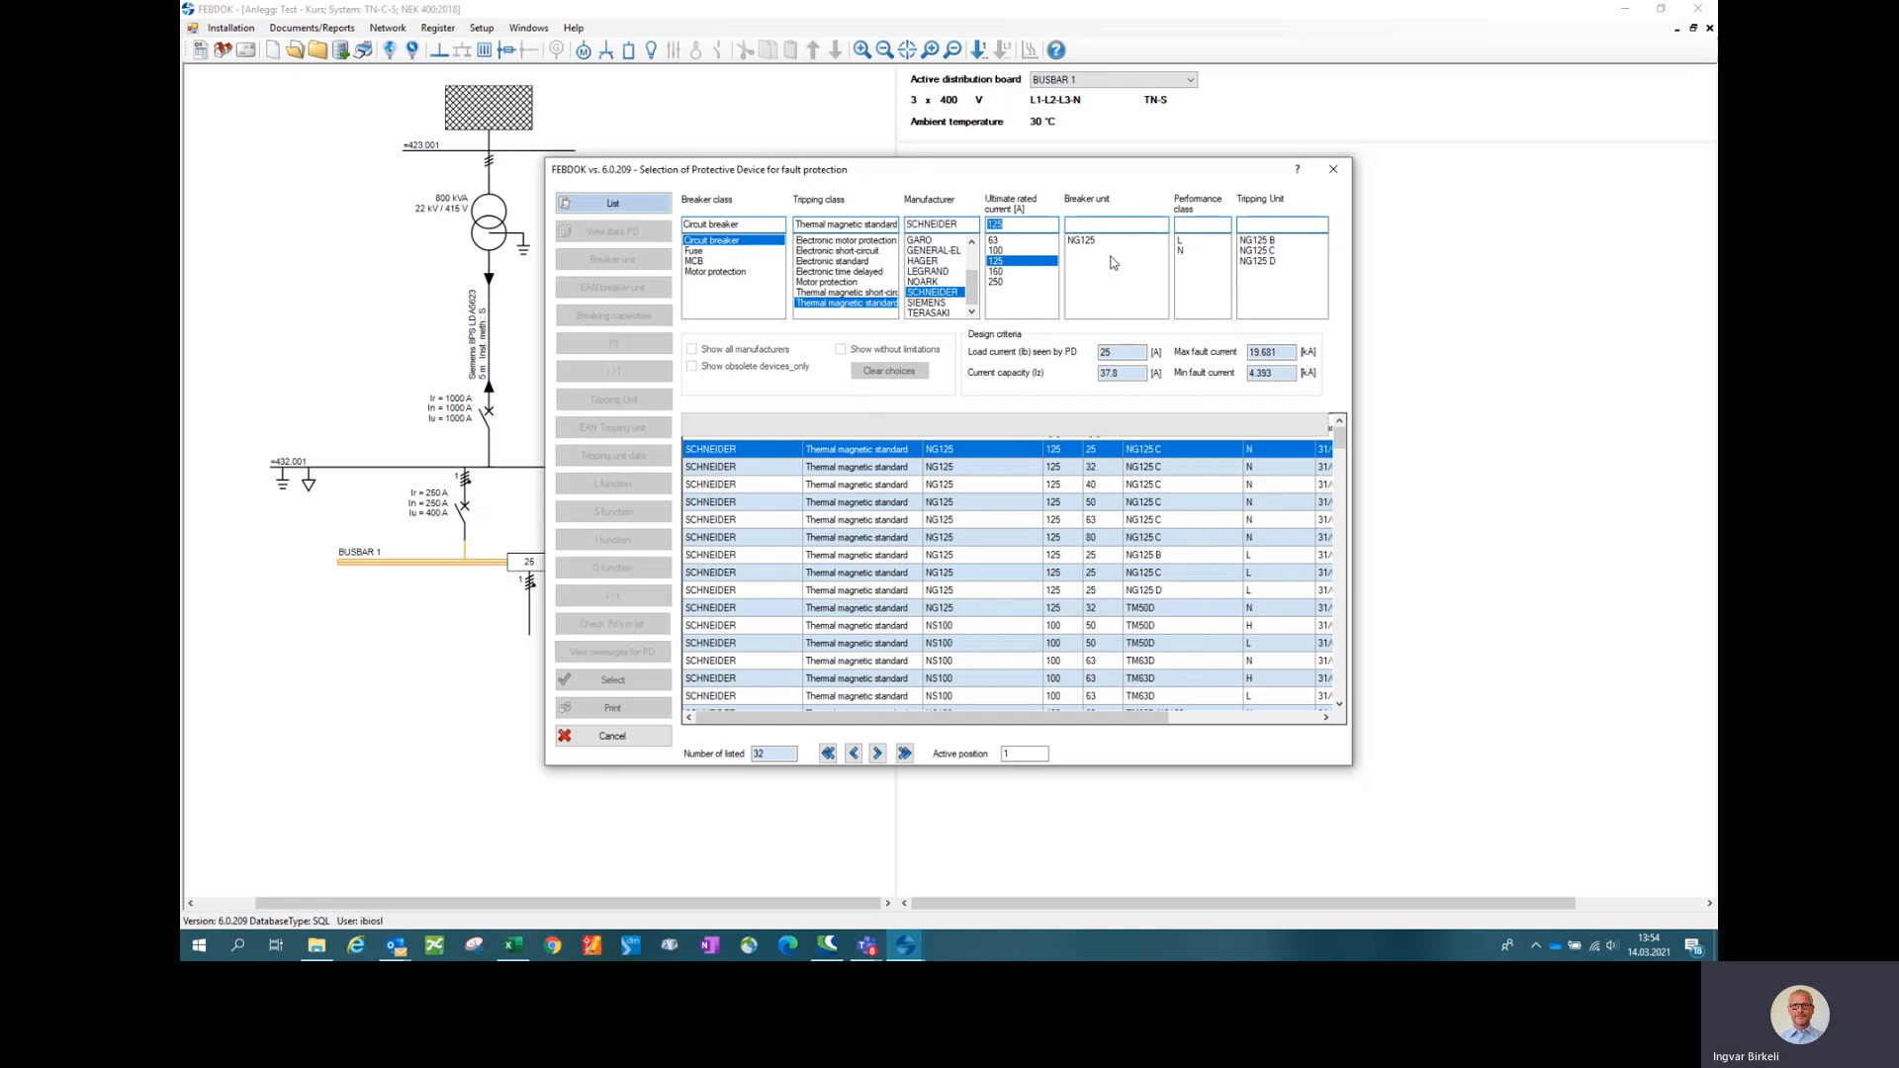
left_click(1252, 252)
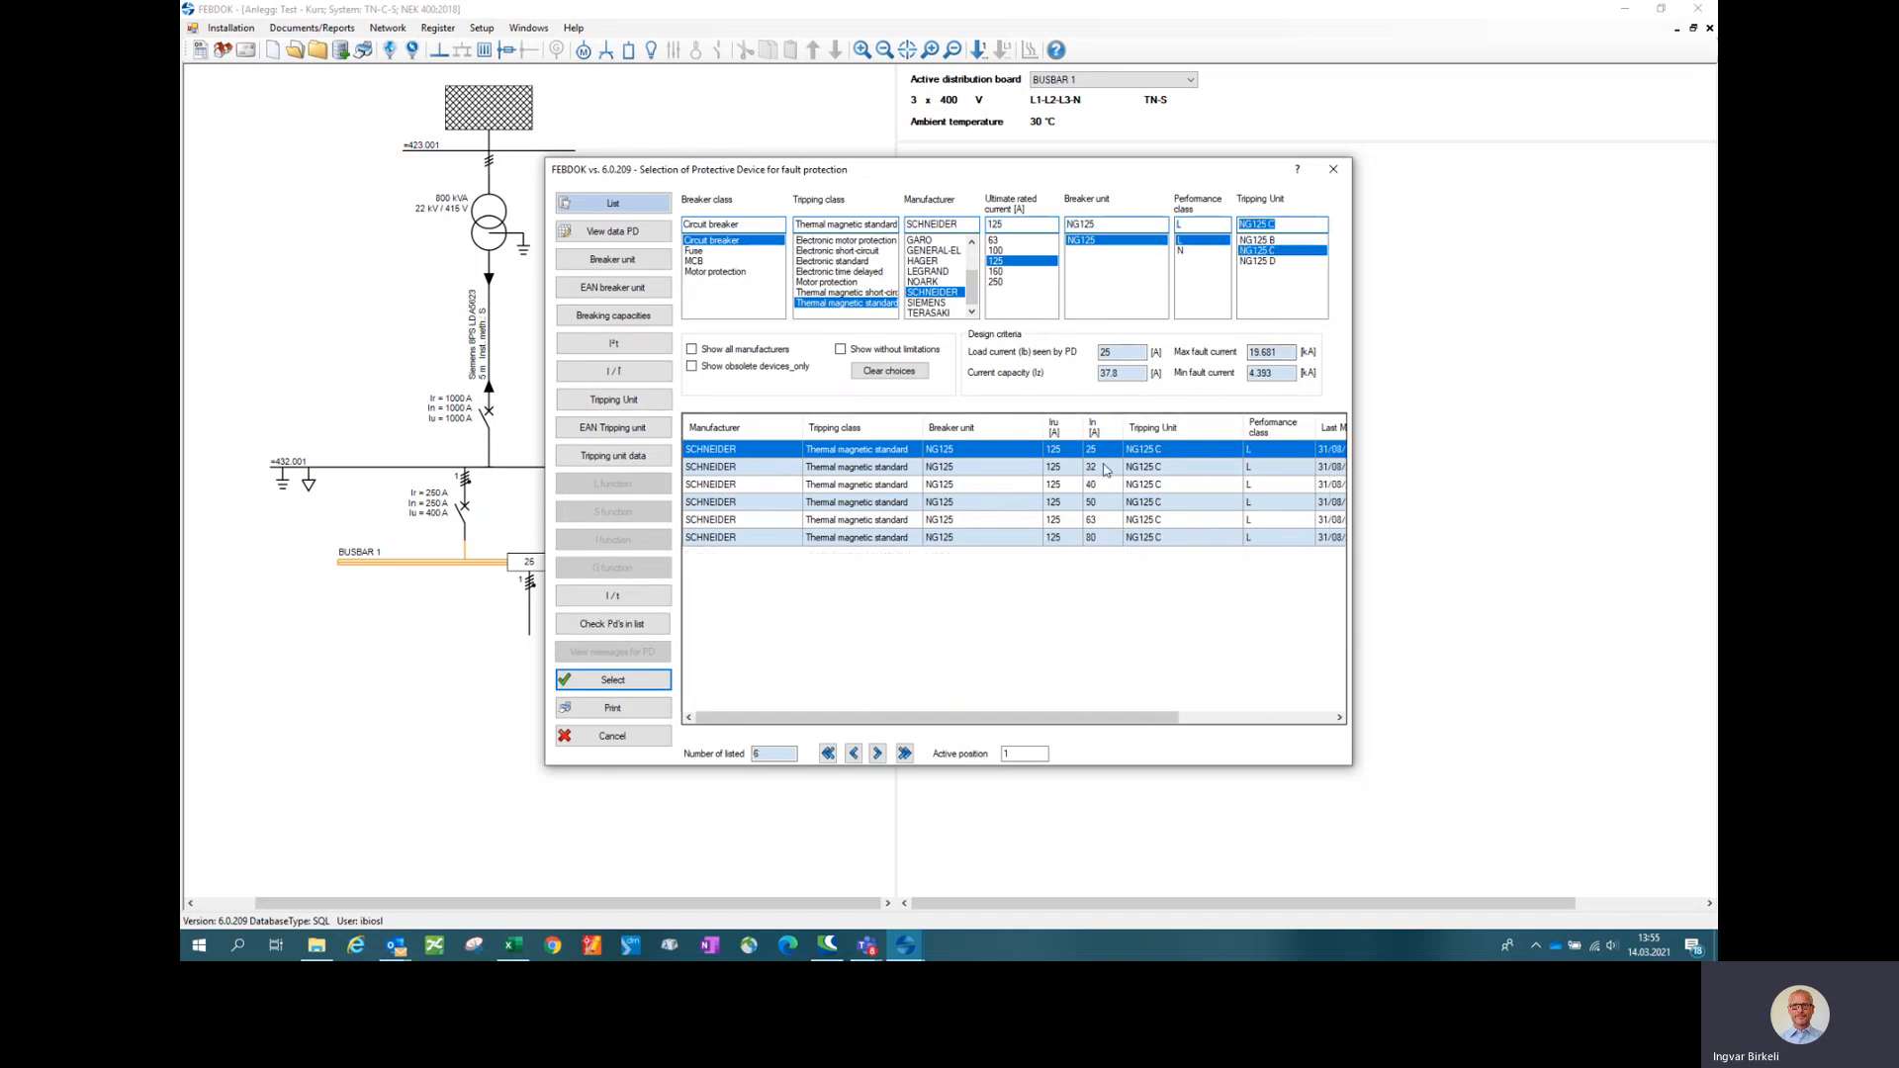
left_click(1104, 473)
double_click(1113, 475)
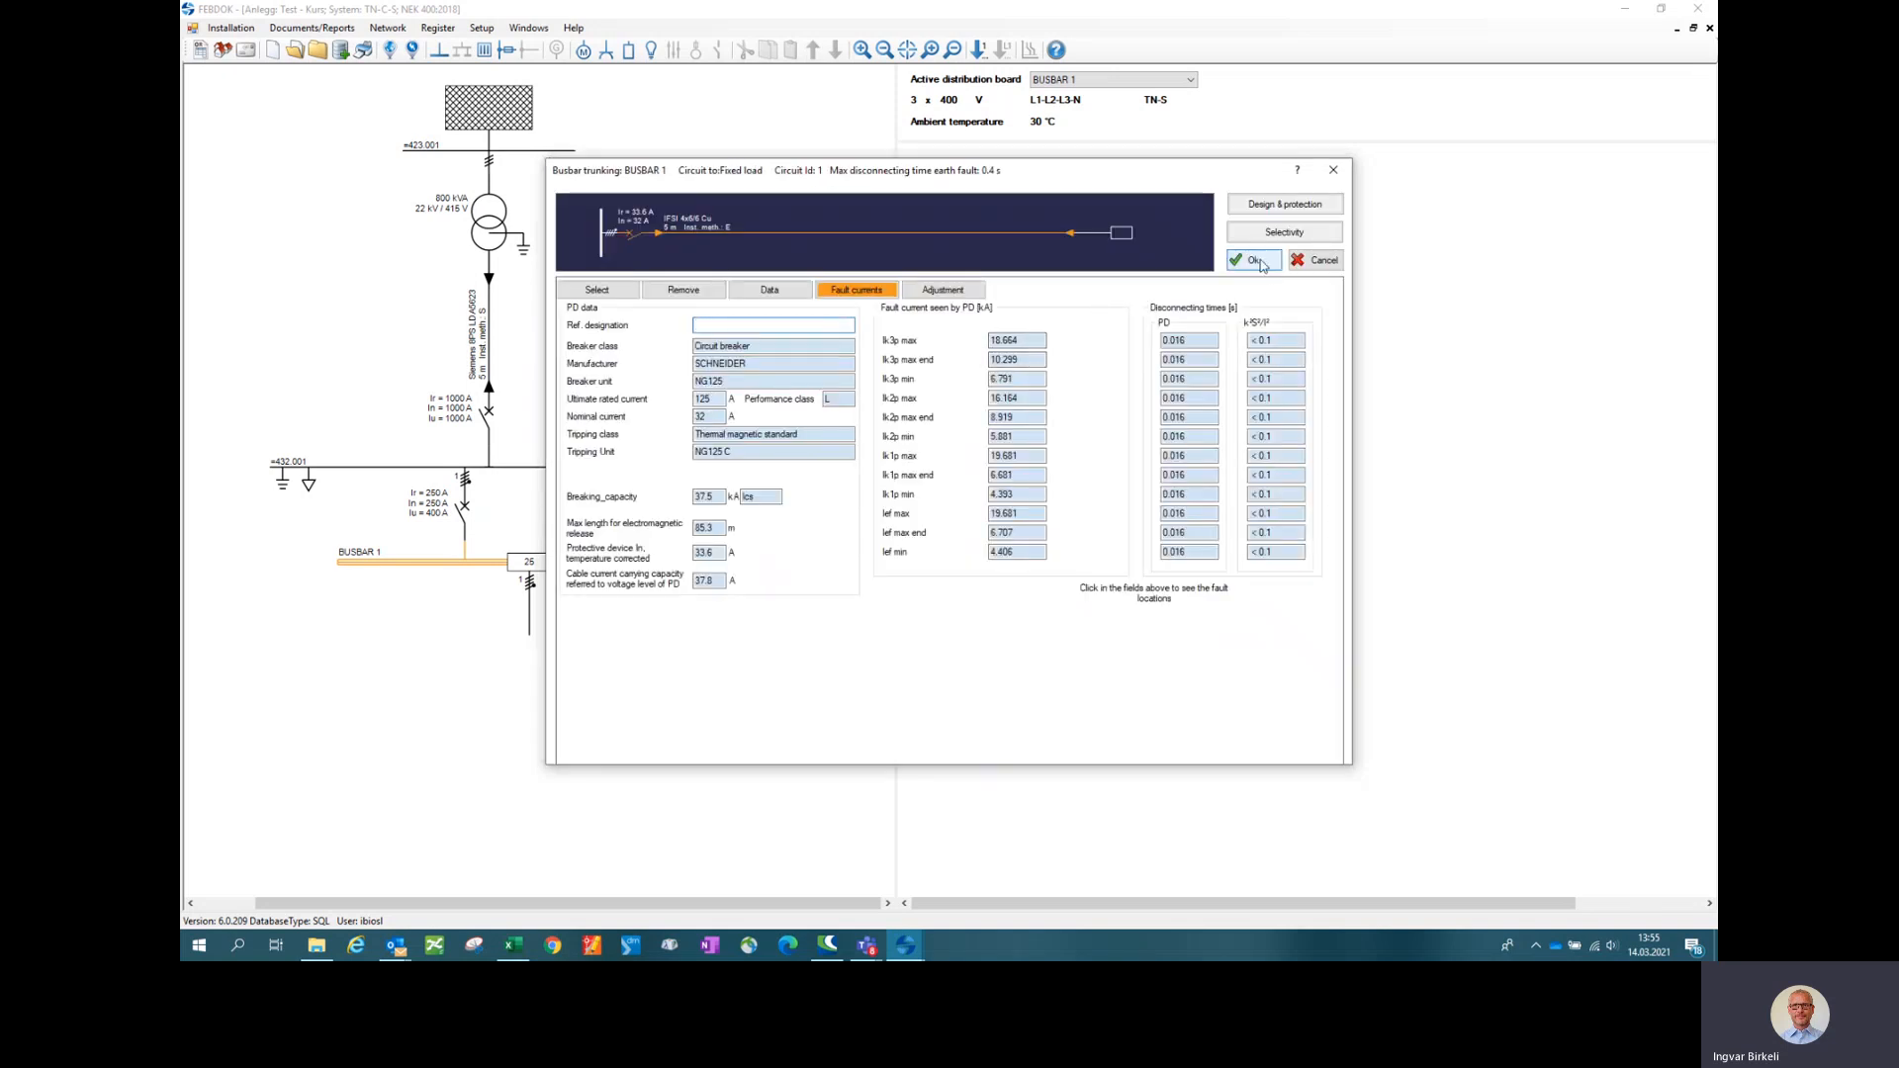
- Add a load-disconnector located at the load to the fixed load circuit and accept the circuit
left_click(1122, 234)
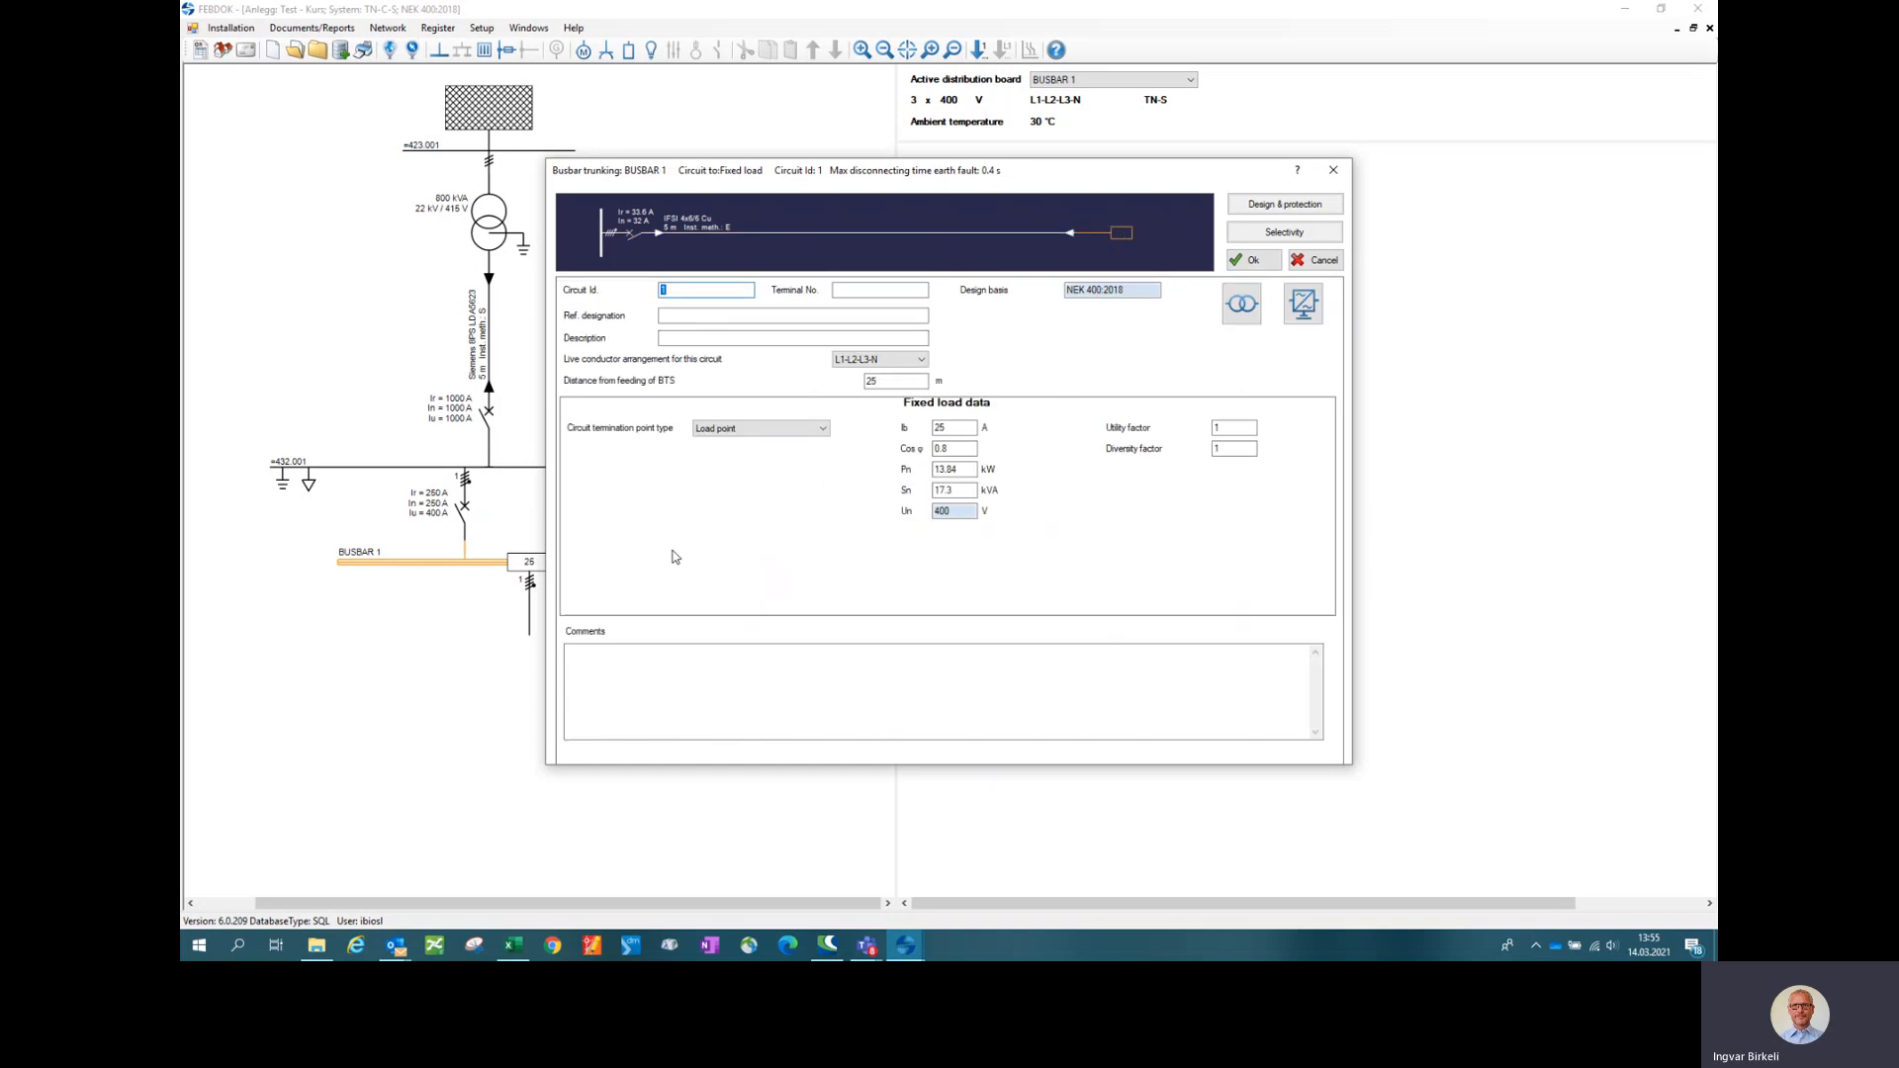
left_click(1284, 204)
left_click(623, 662)
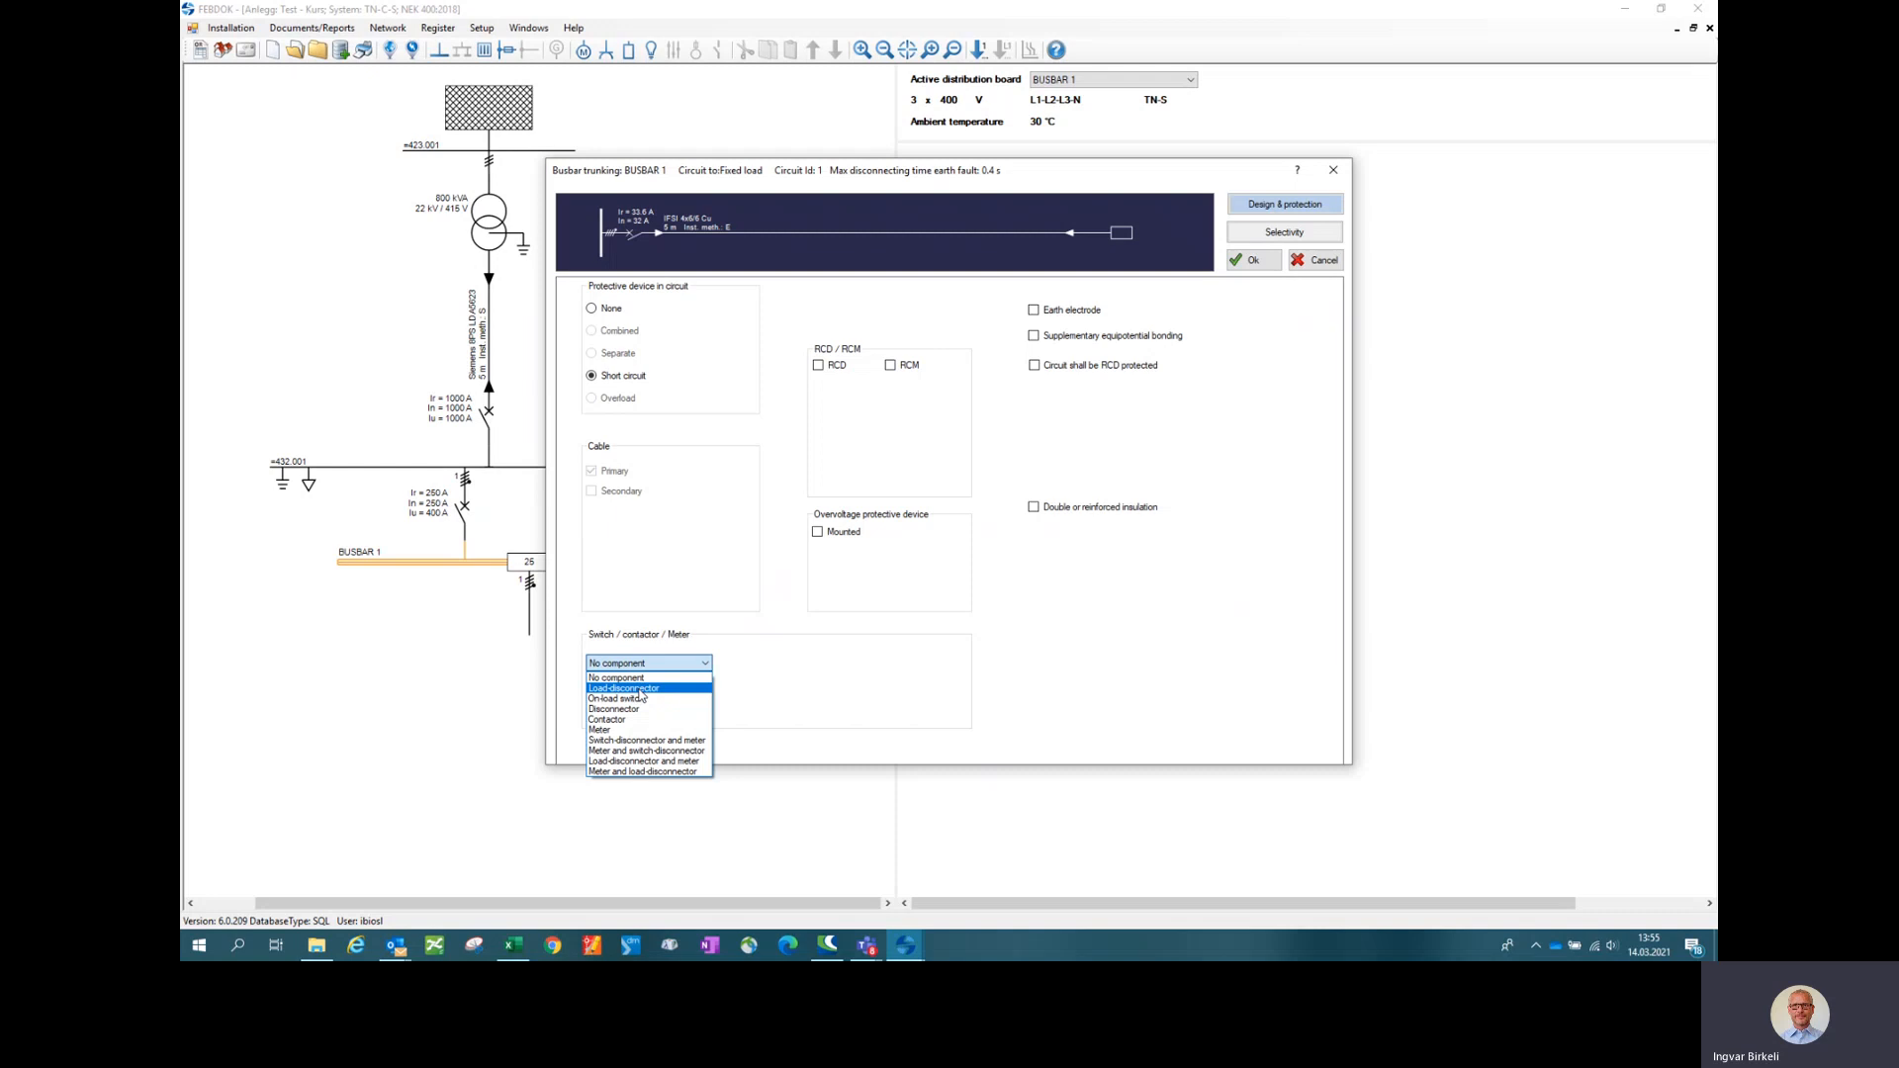
left_click(639, 689)
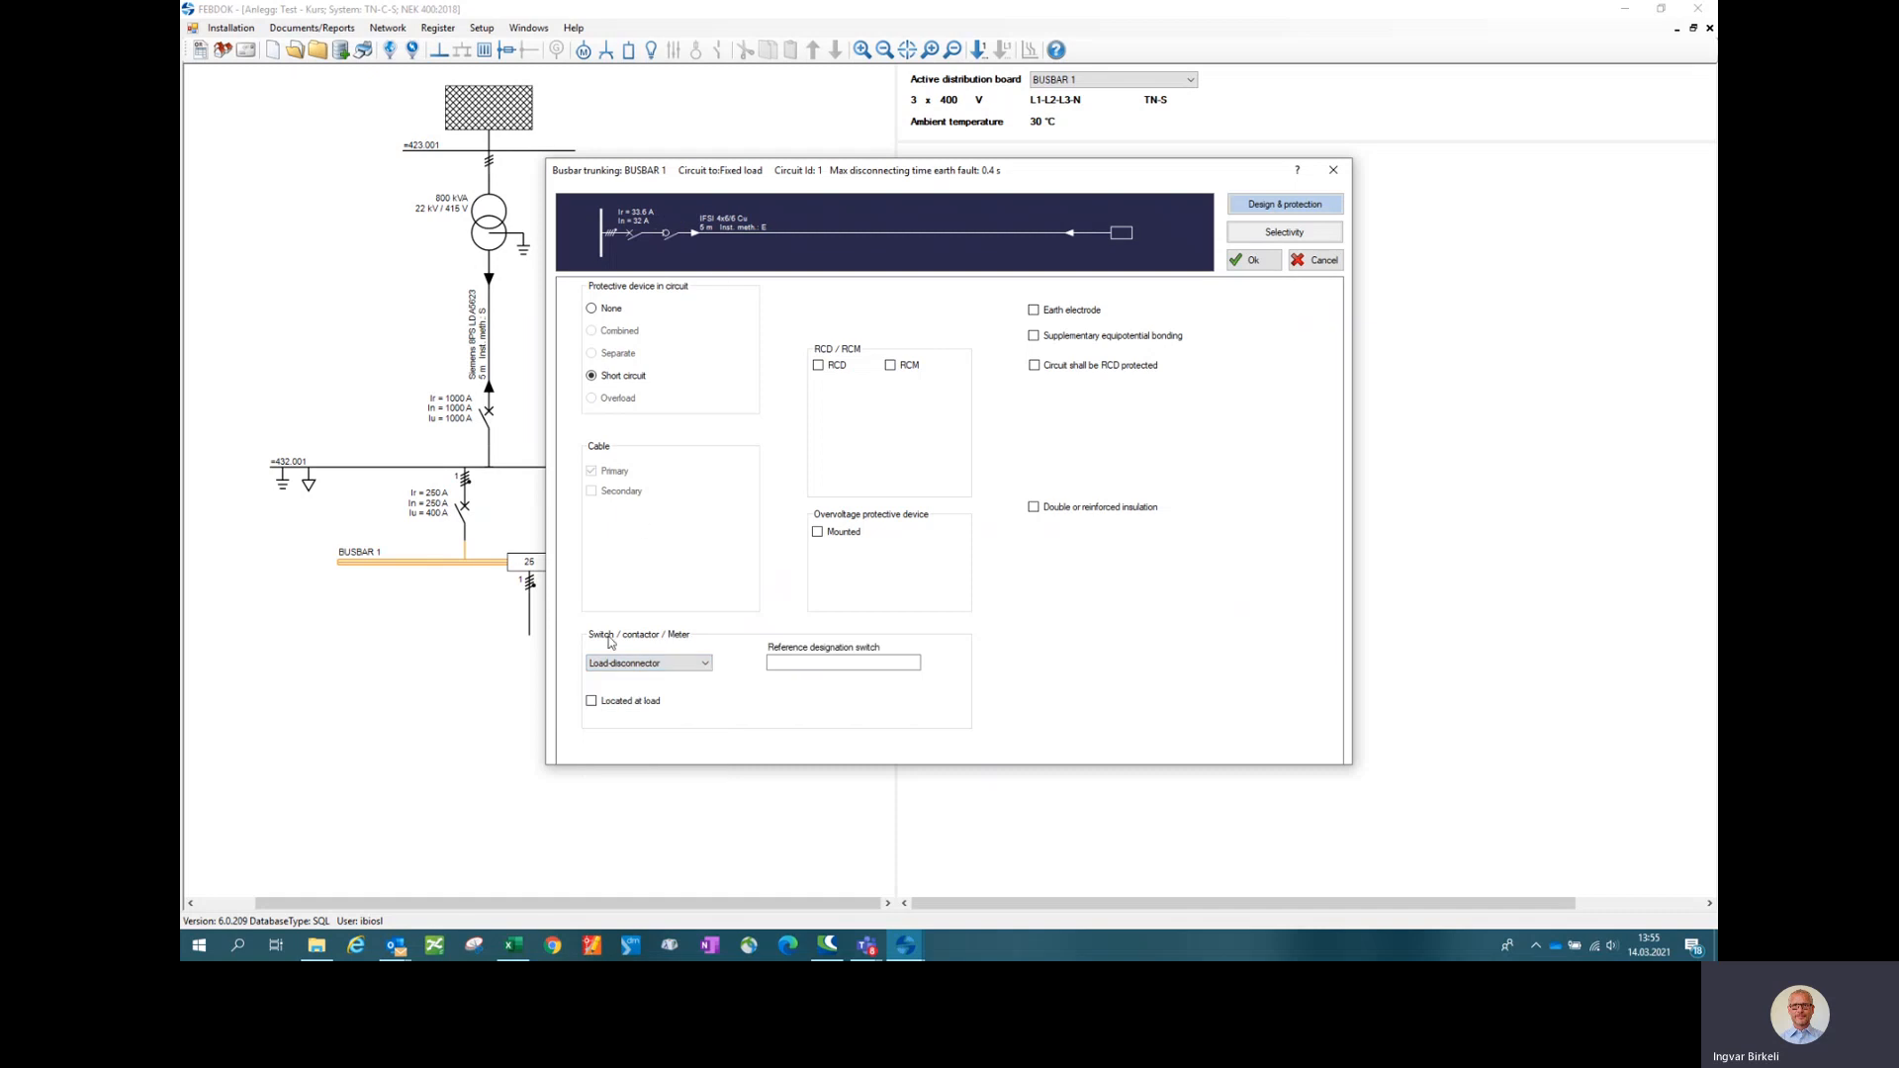
left_click(591, 701)
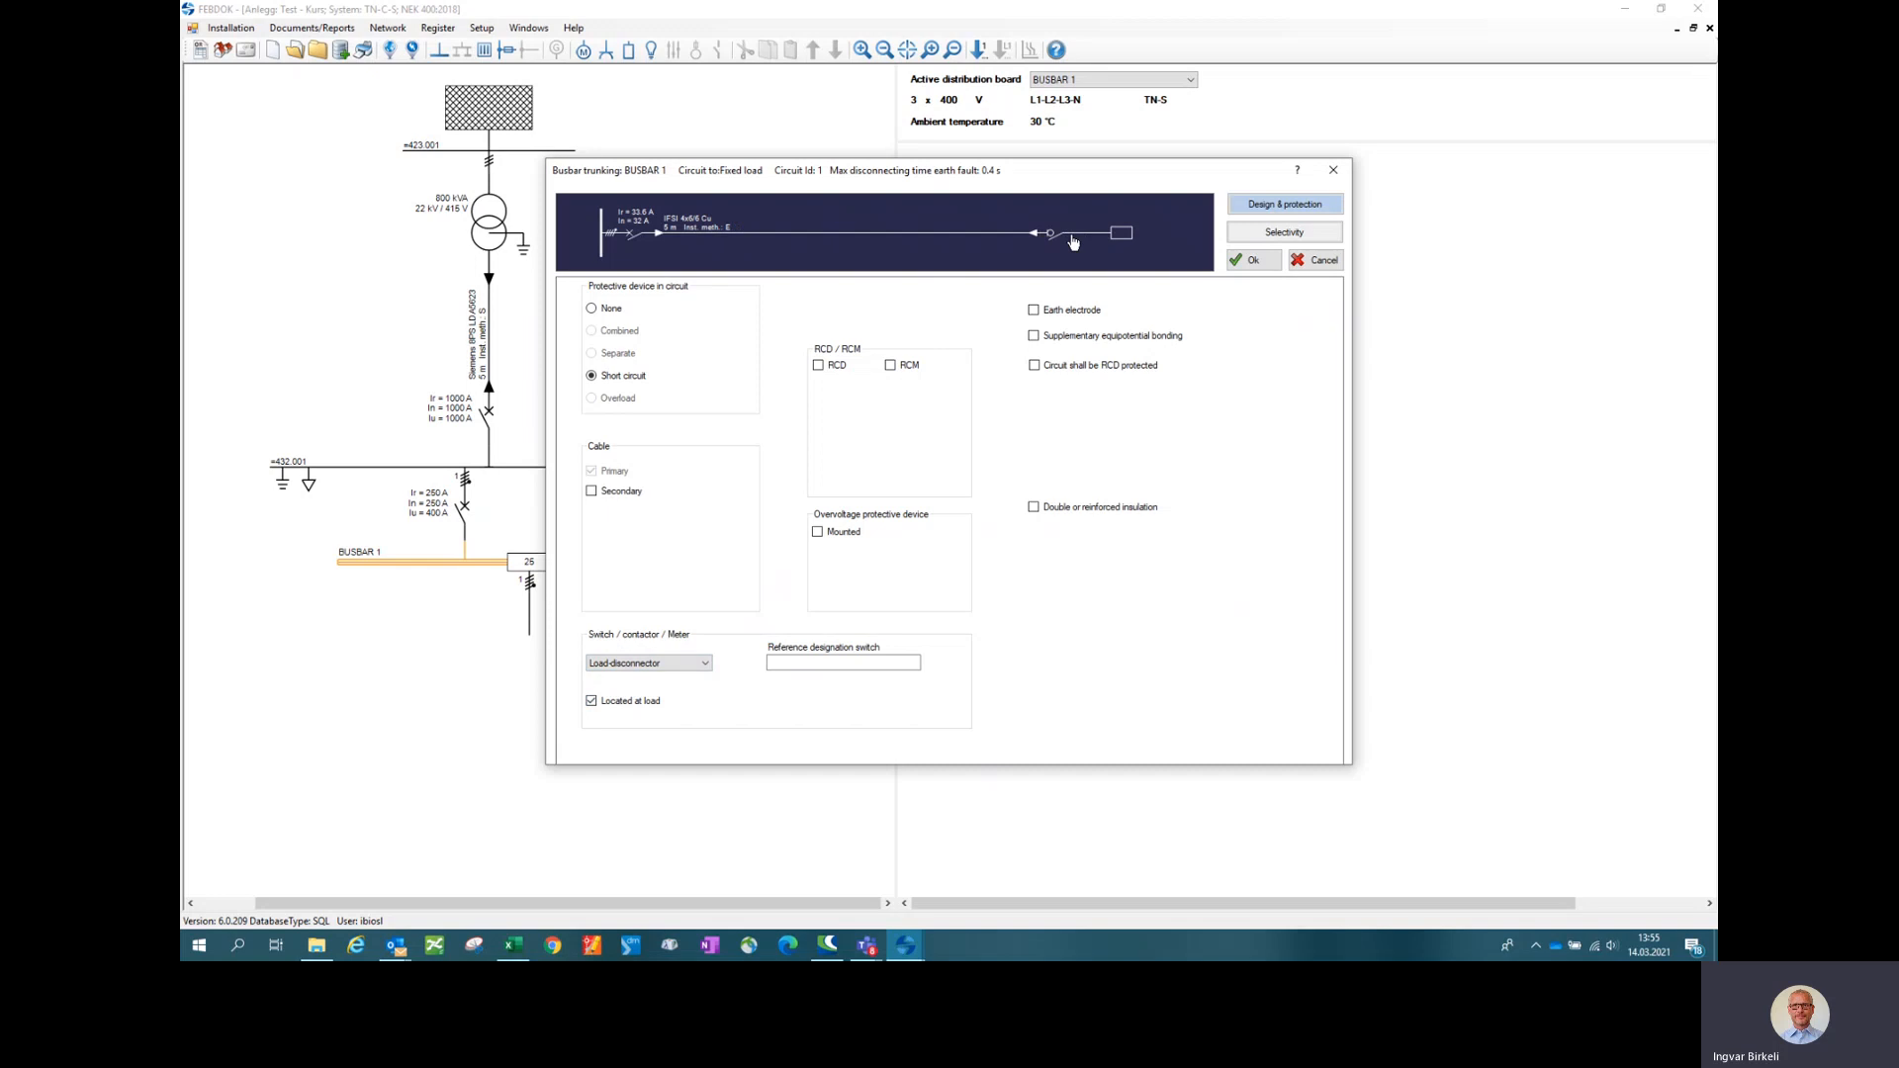
left_click(1253, 261)
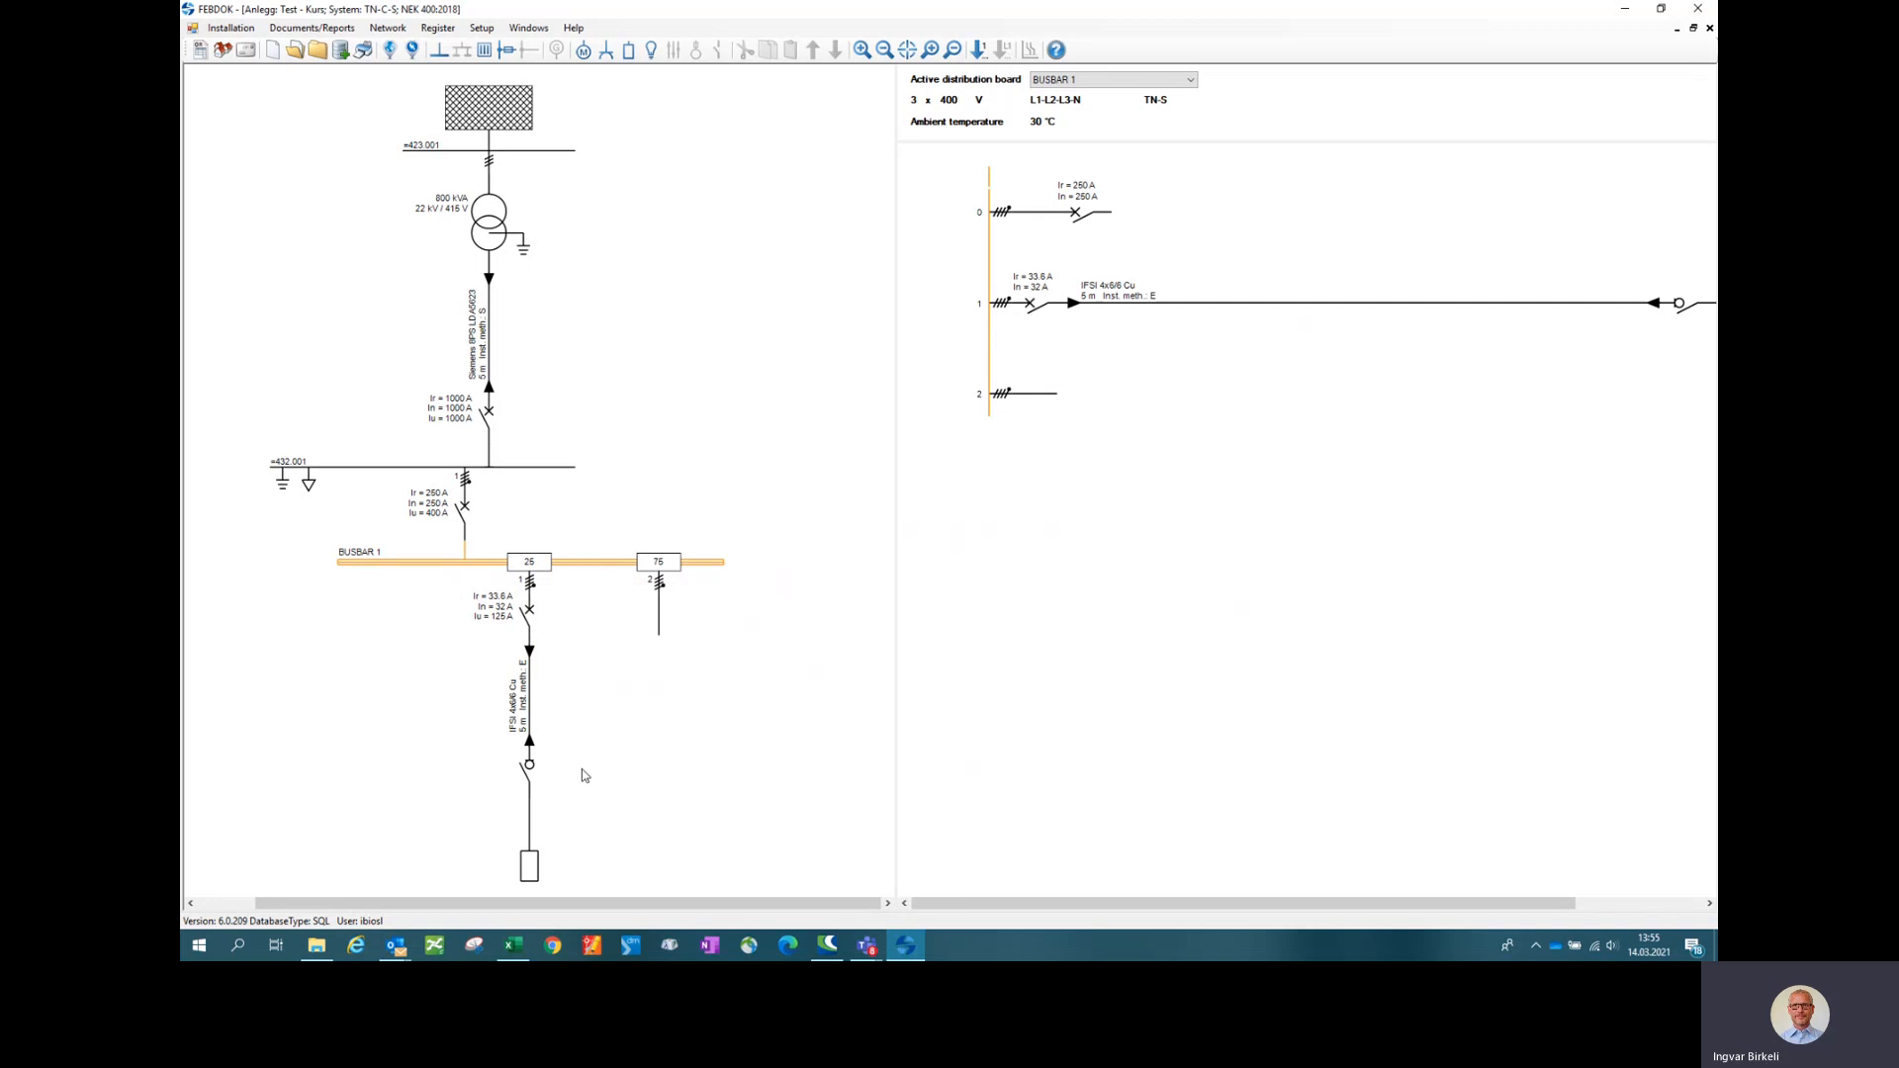
- Change the second tap-off into a distribution board circuit with reference designation +433.01, description "Sub disp." and load current Ib 80 A
right_click(661, 600)
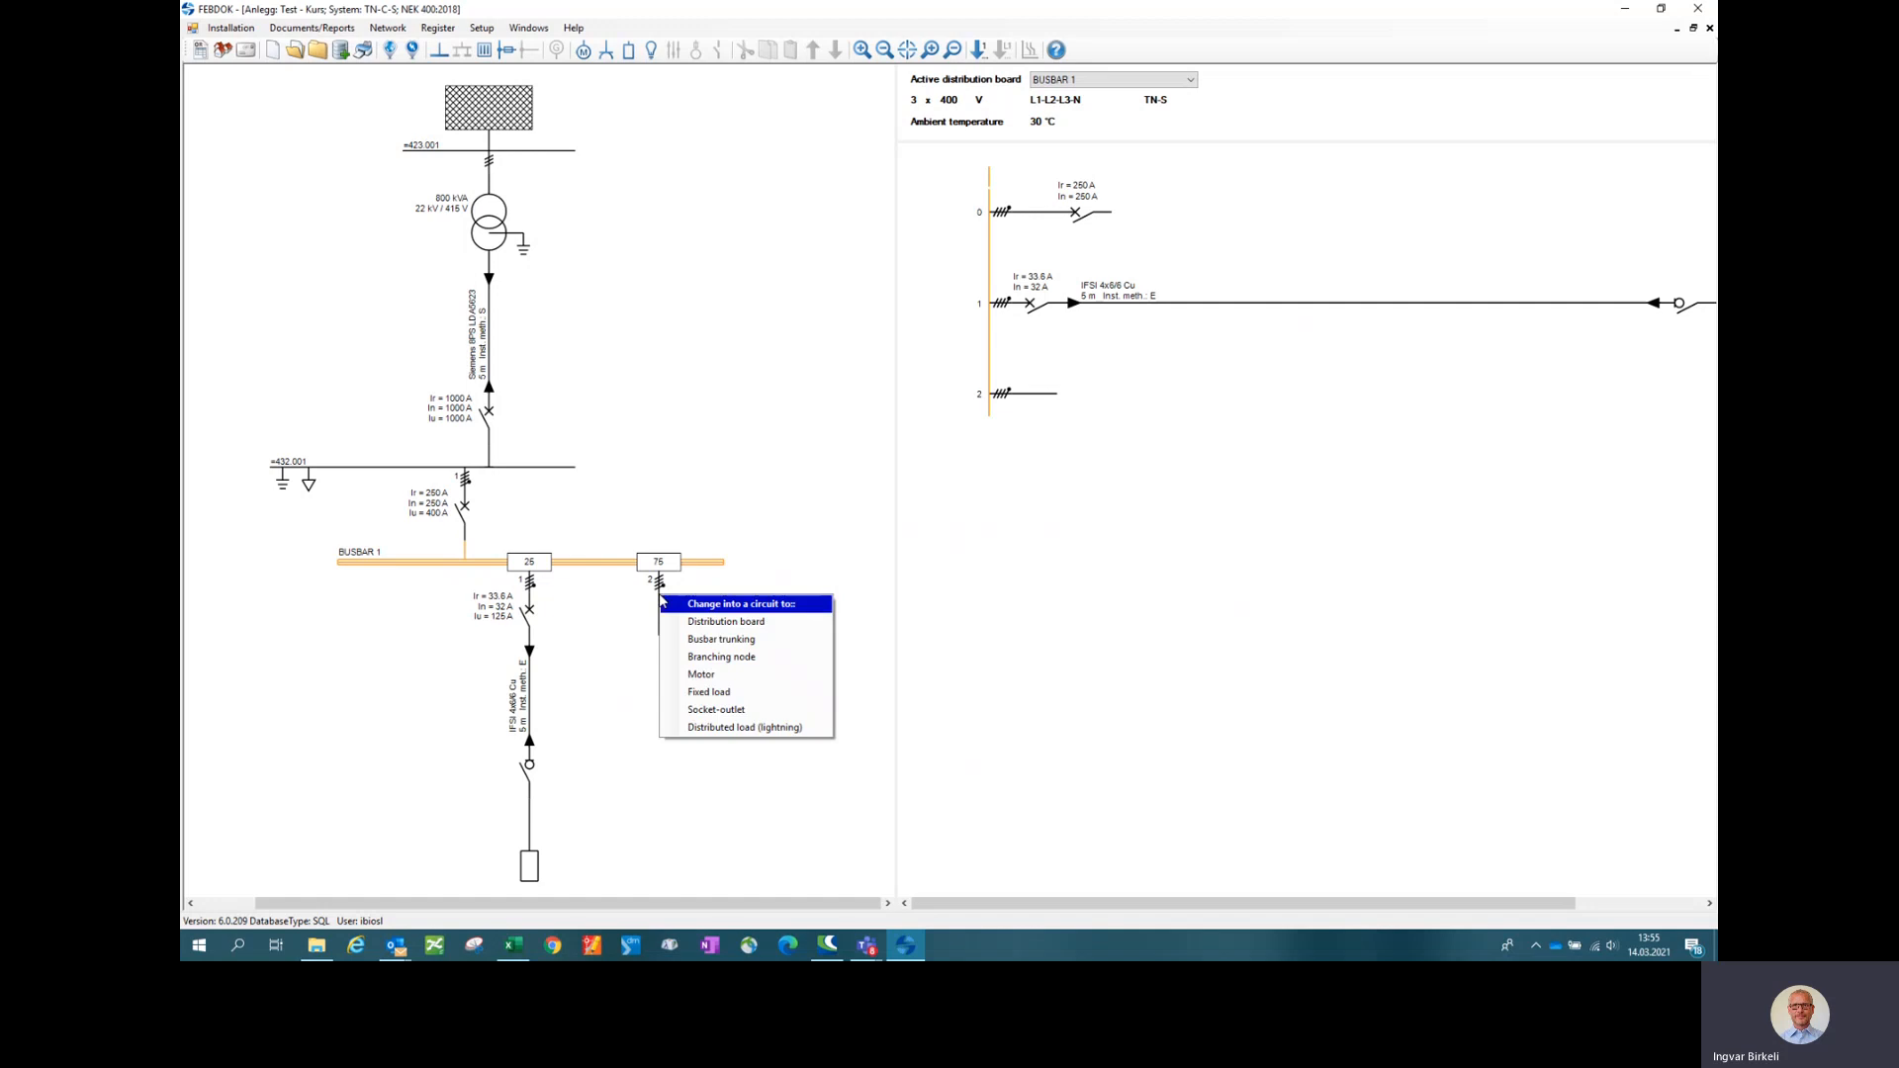
left_click(711, 623)
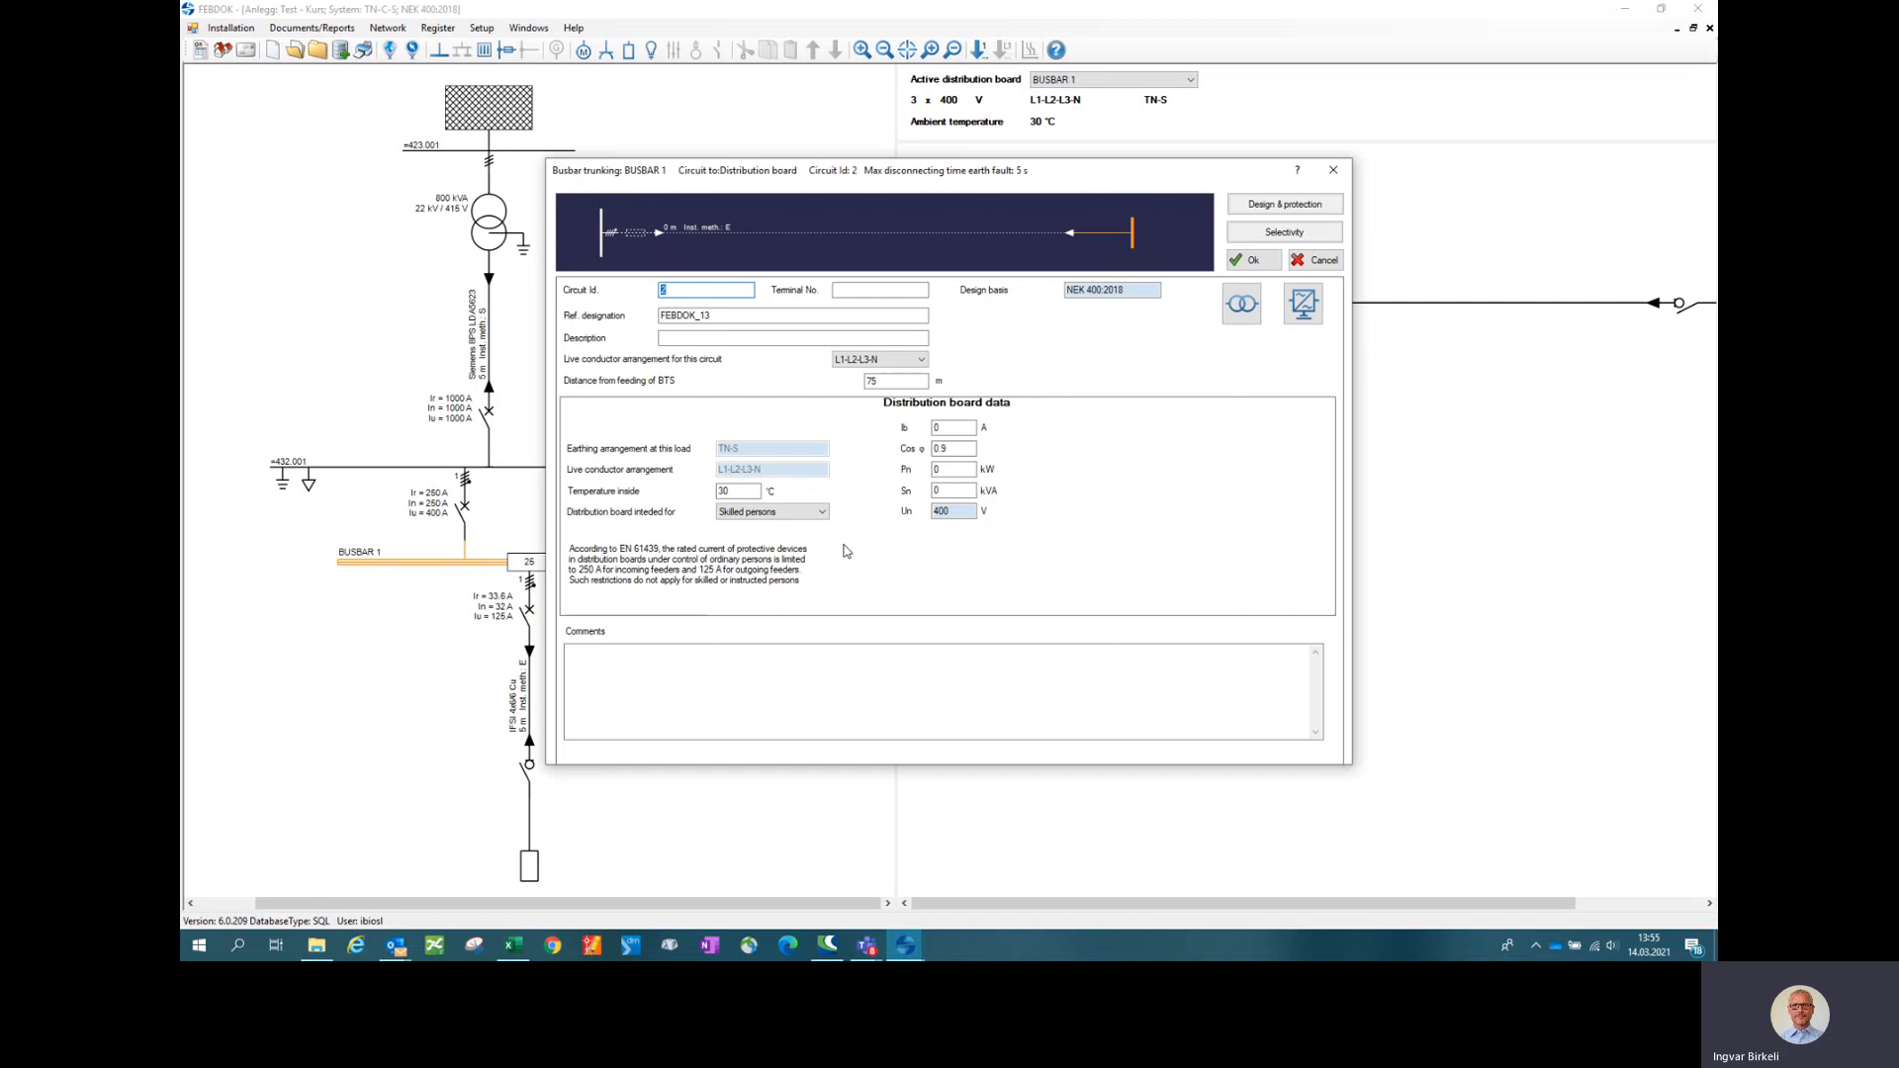
key("Tab")
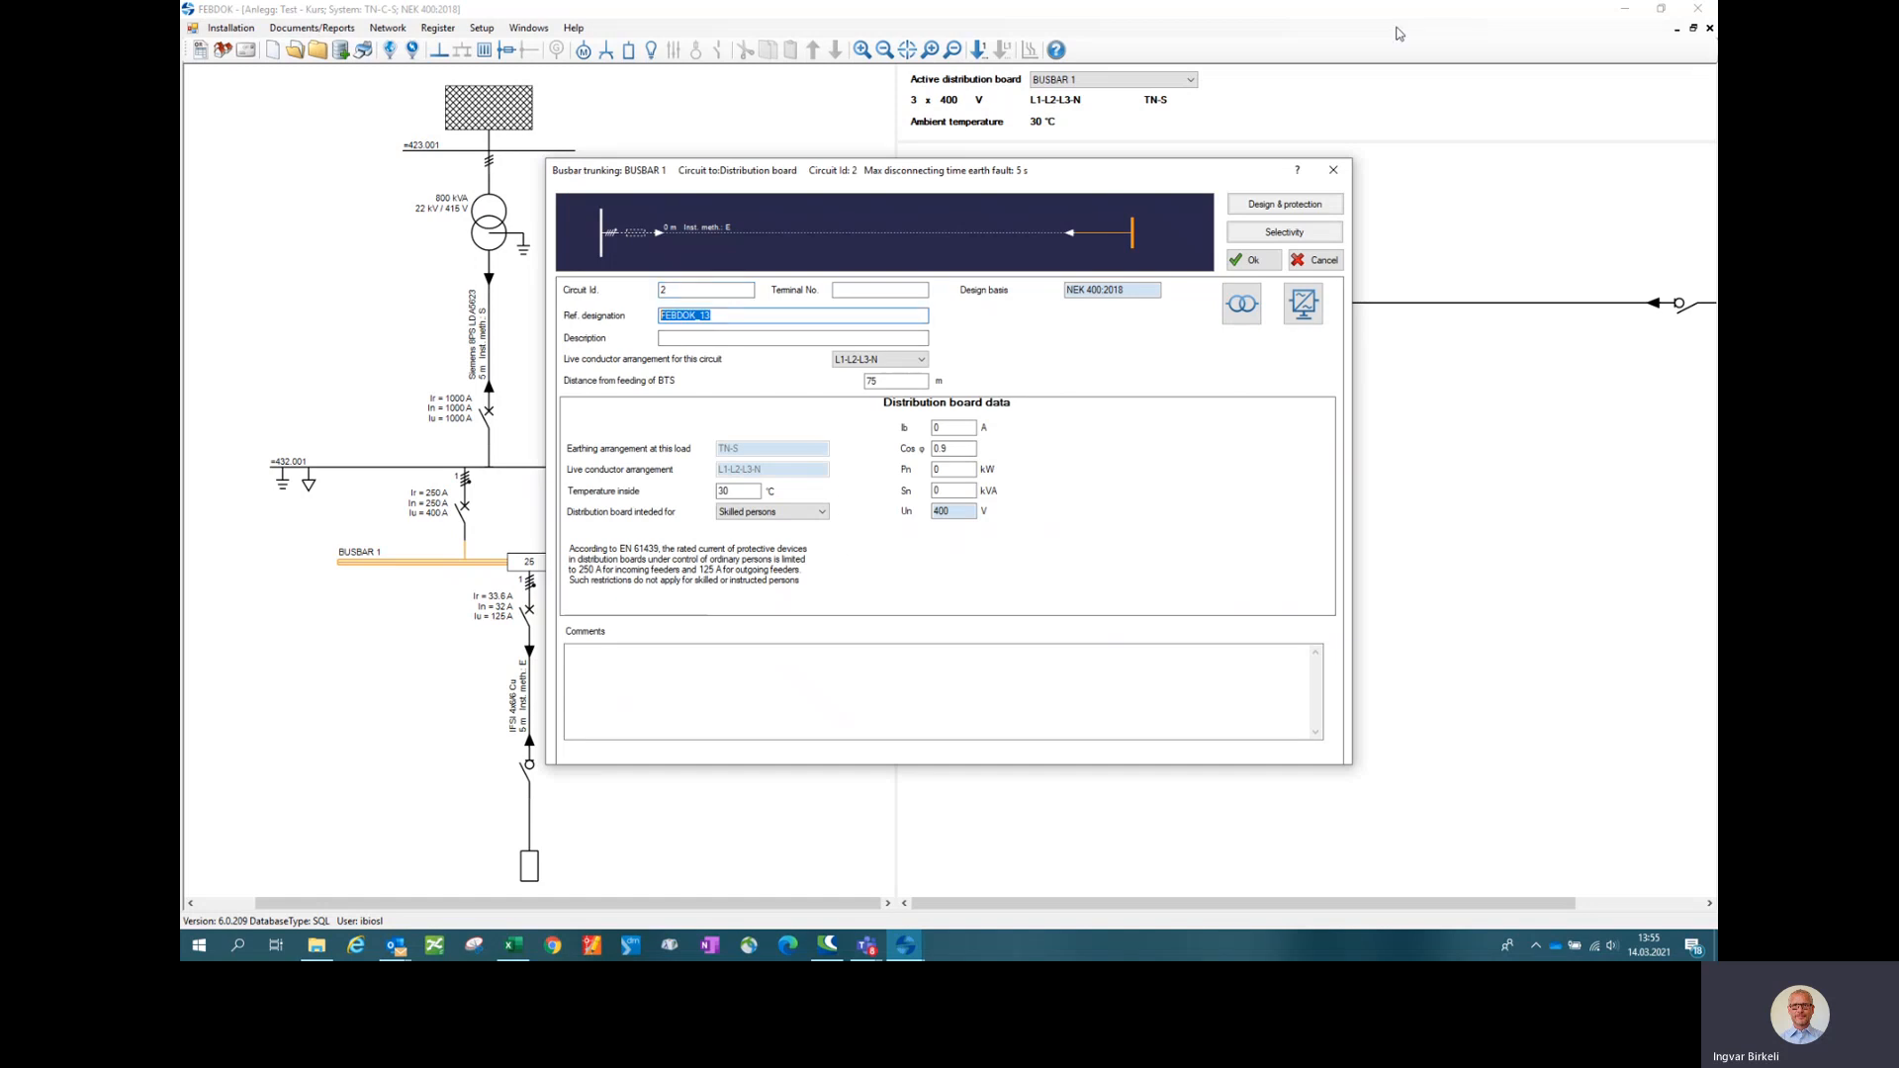
type("=433.01")
left_click(763, 337)
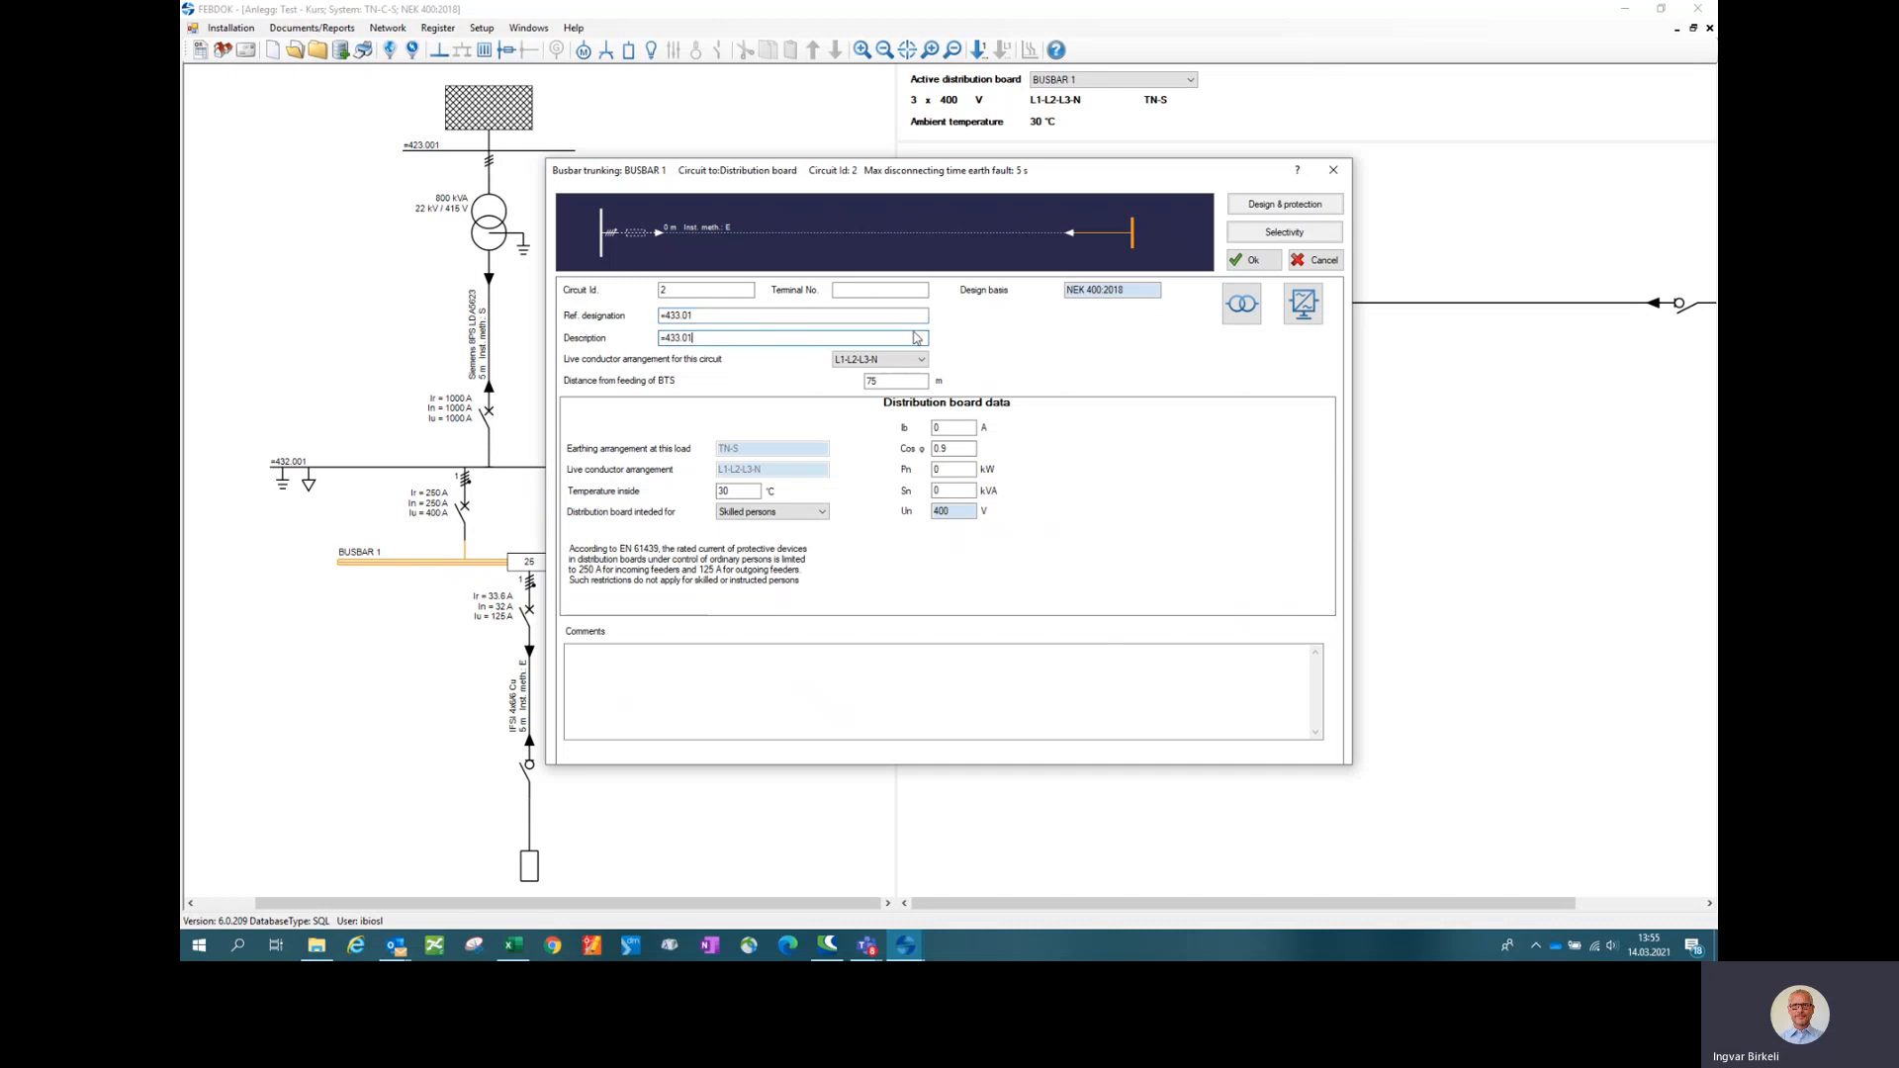
double_click(677, 337)
type("Sub disp.")
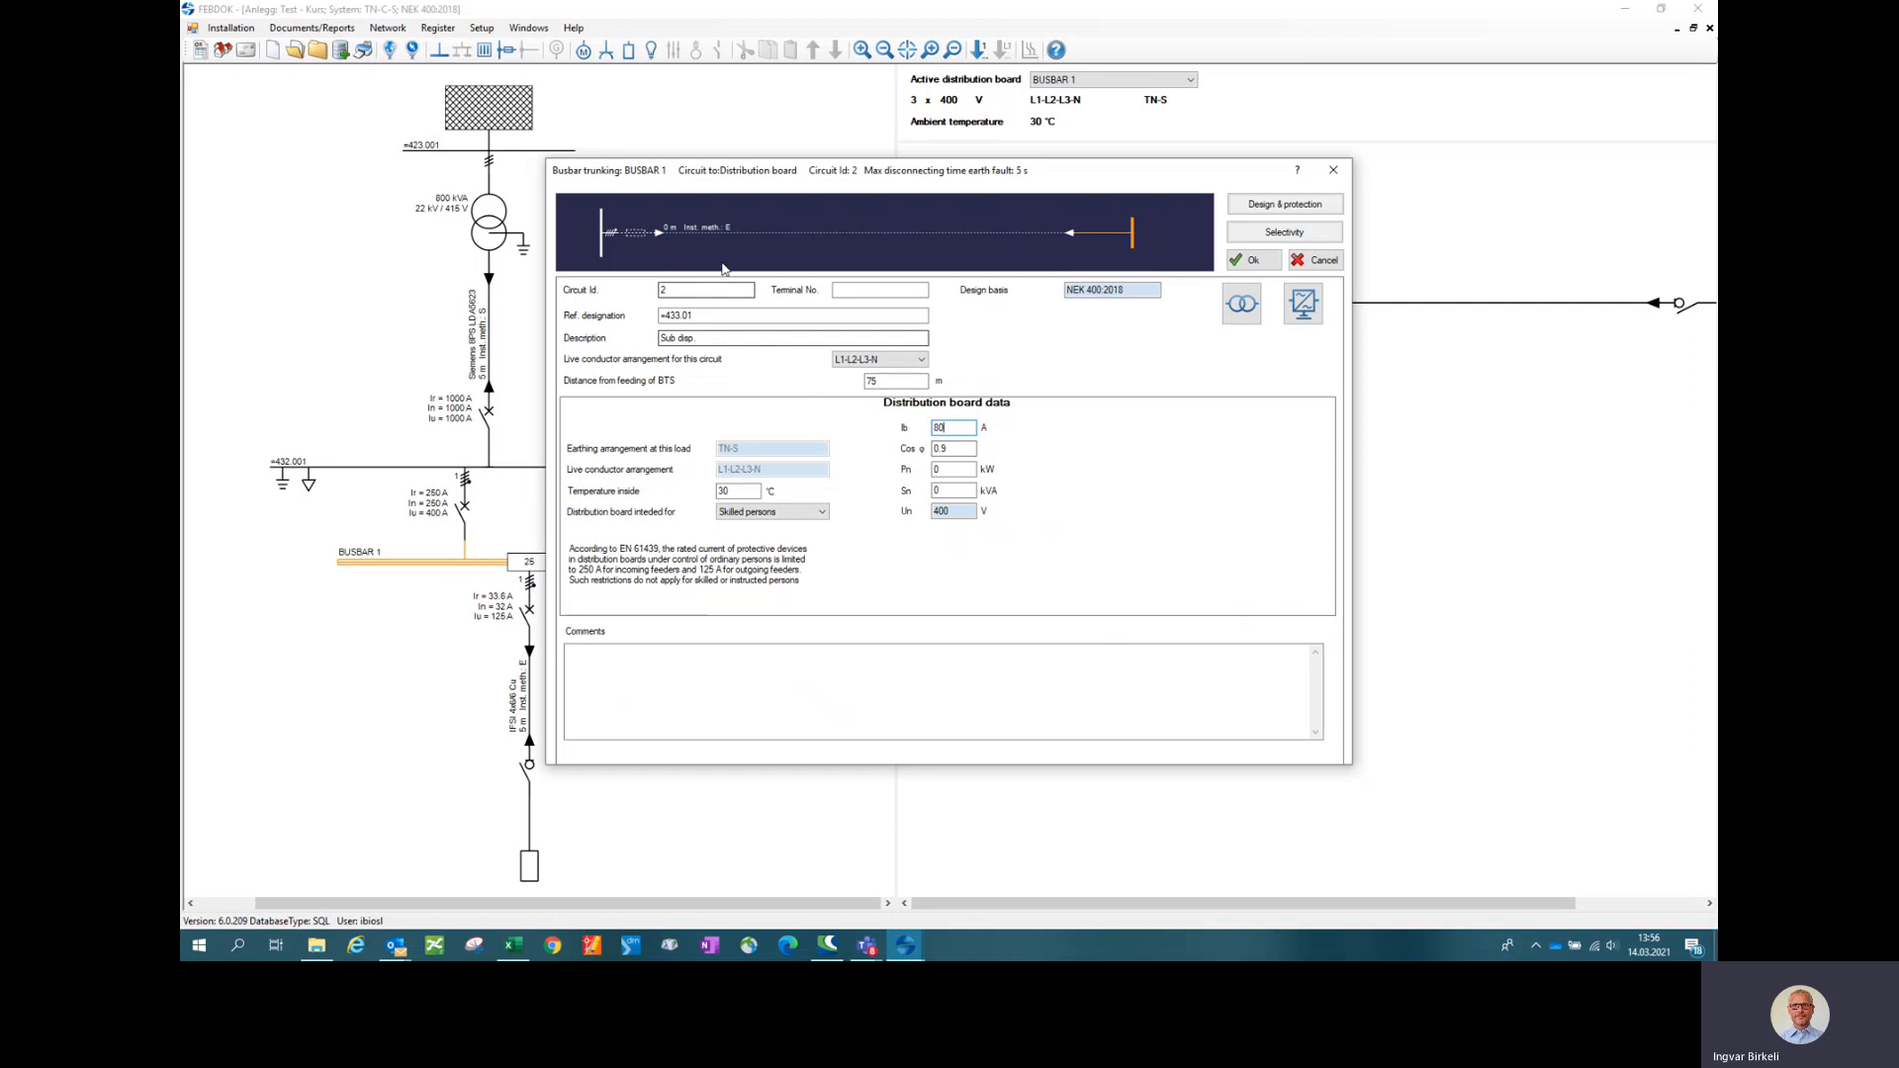
- Set the distribution board tap-off's distance from the busbar feeding point to 50 m
left_click_drag(733, 170, 983, 99)
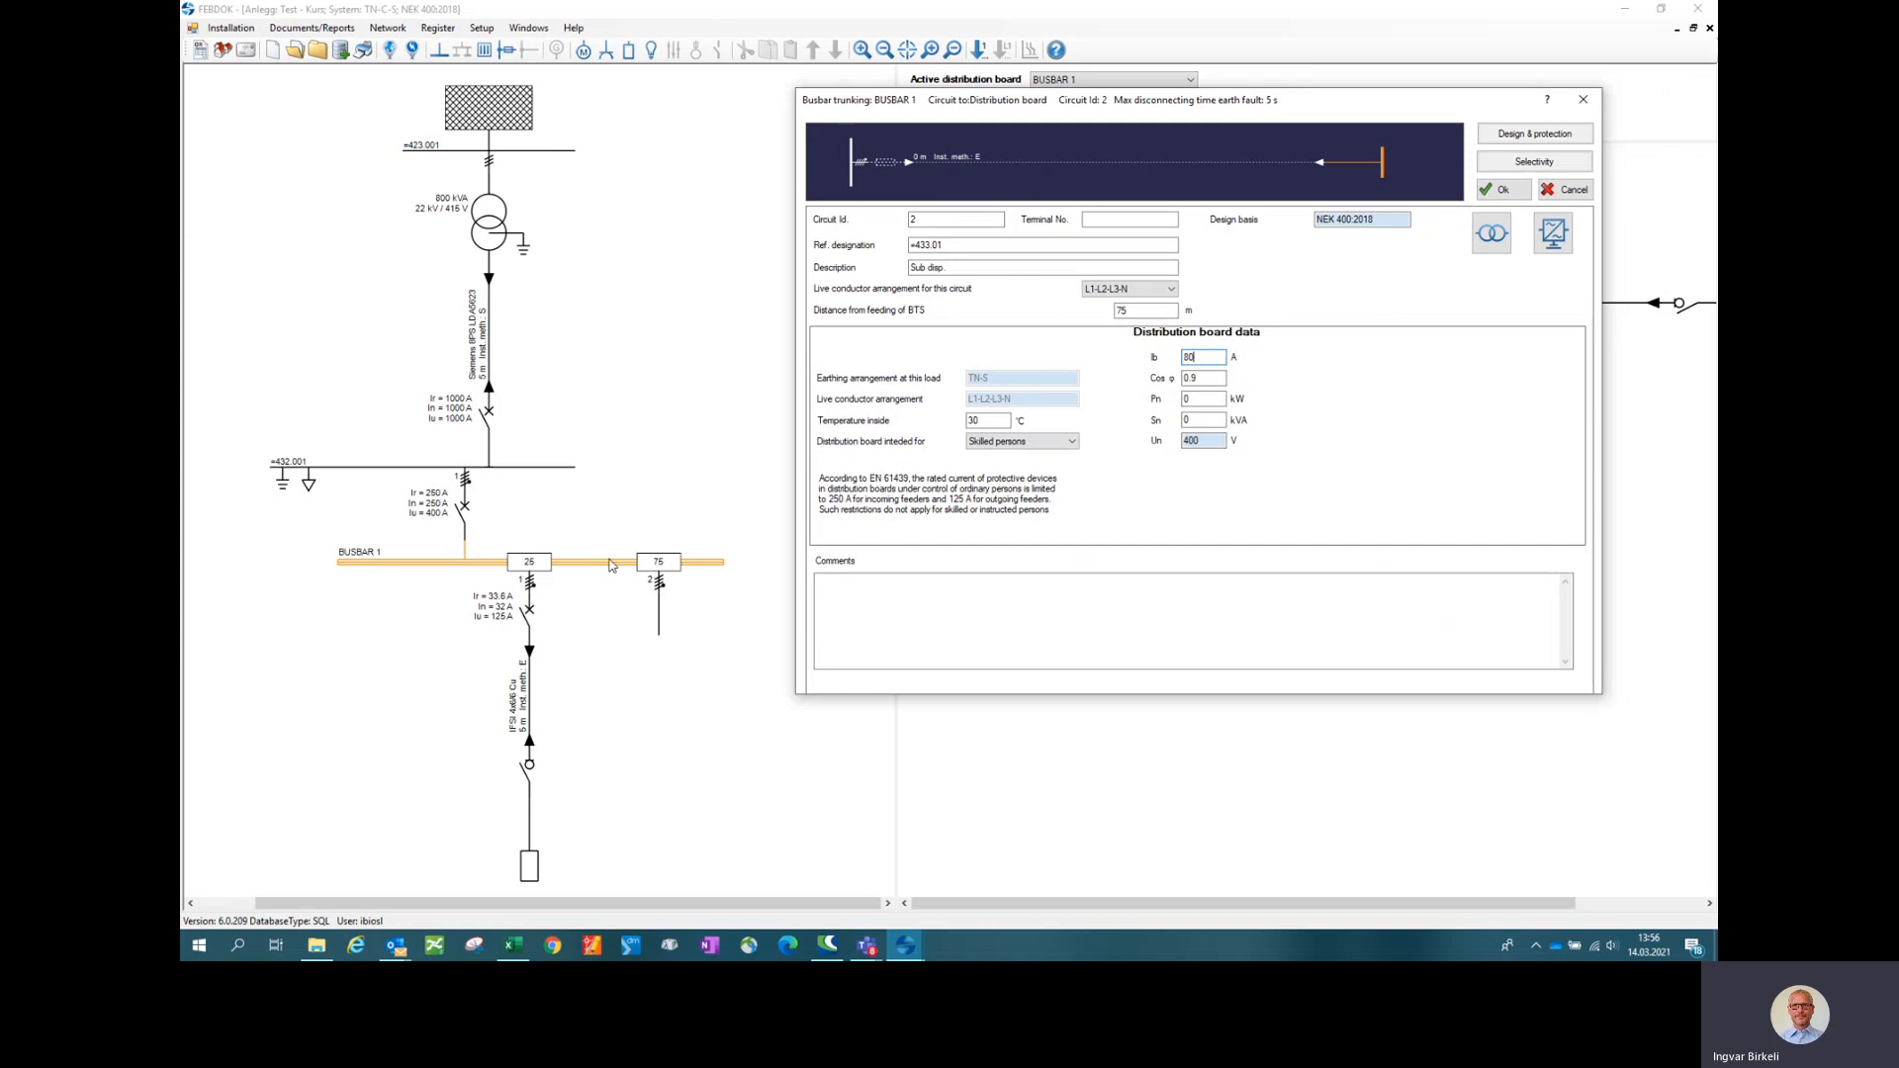
double_click(1145, 310)
type("50")
left_click(962, 268)
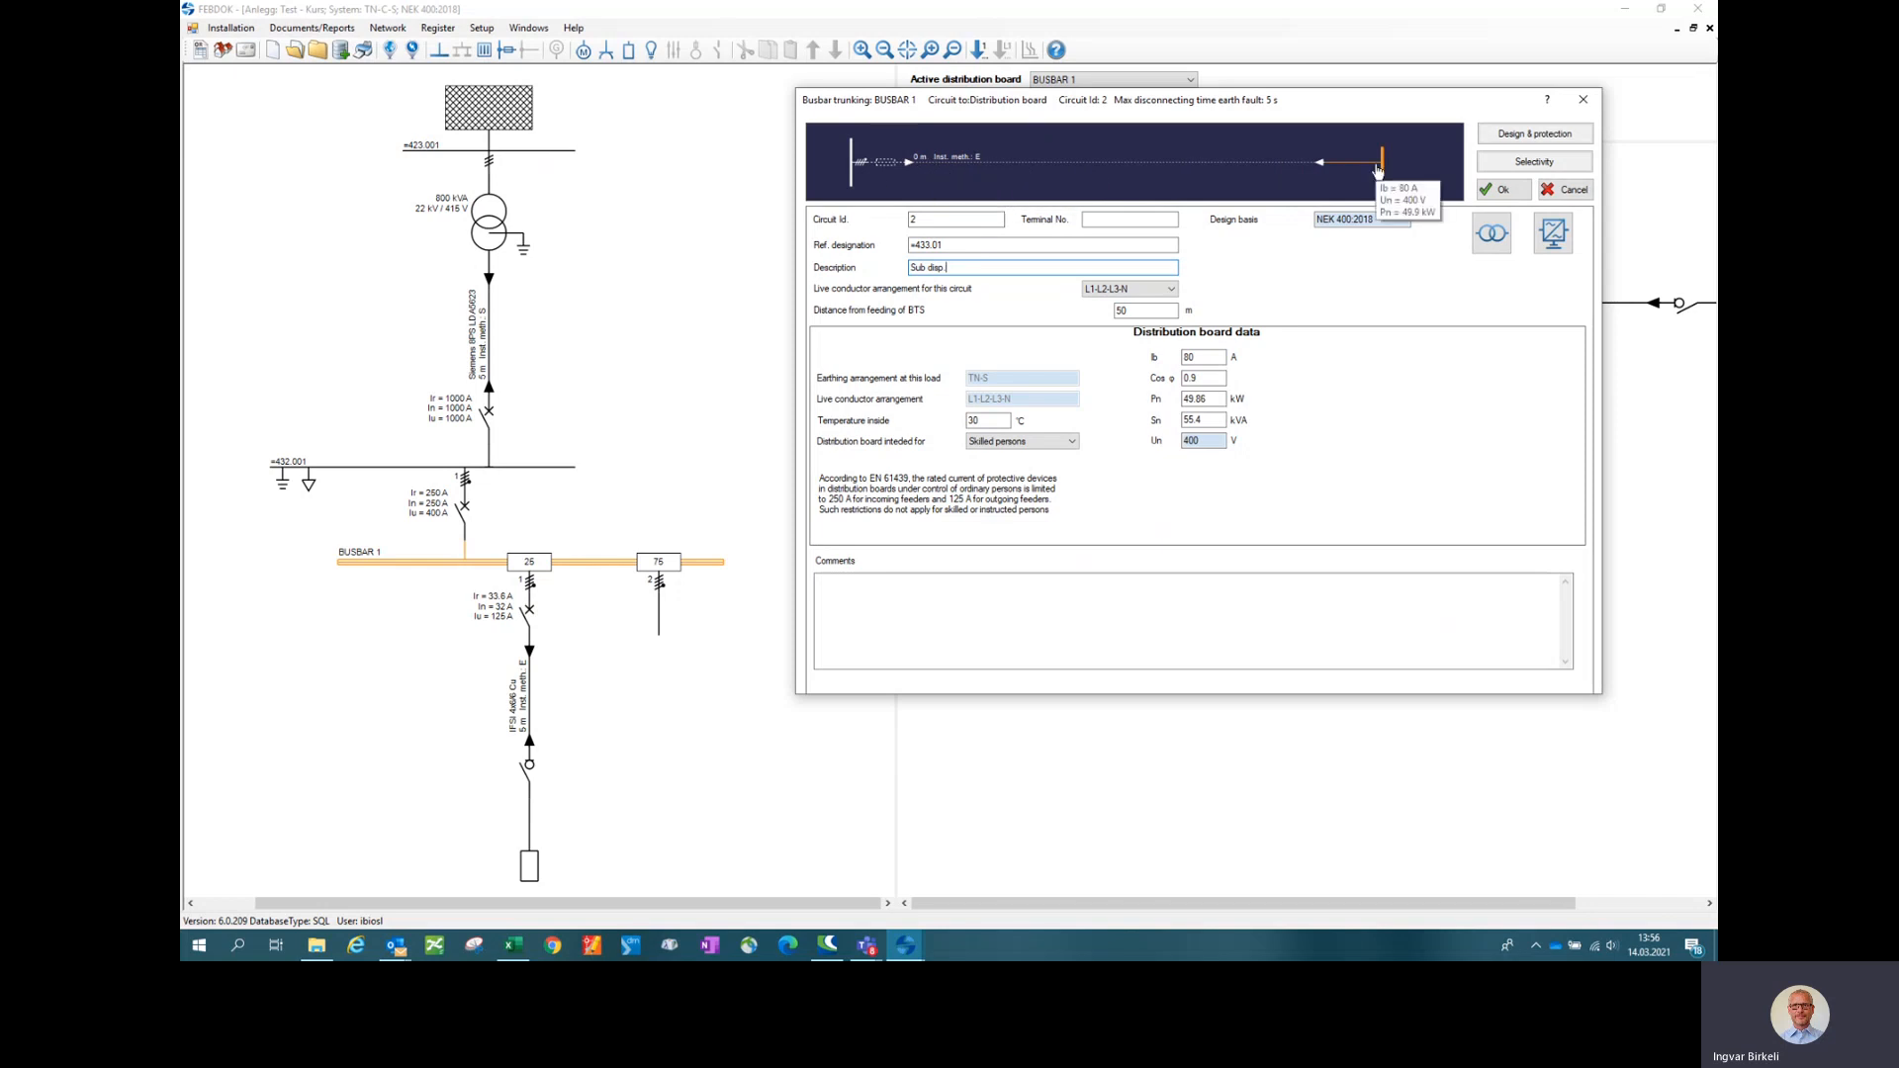
- Set the sub-distribution circuit's cable length to 4 m and choose the standard IFSI 4x95/35 Al cable
left_click(1035, 159)
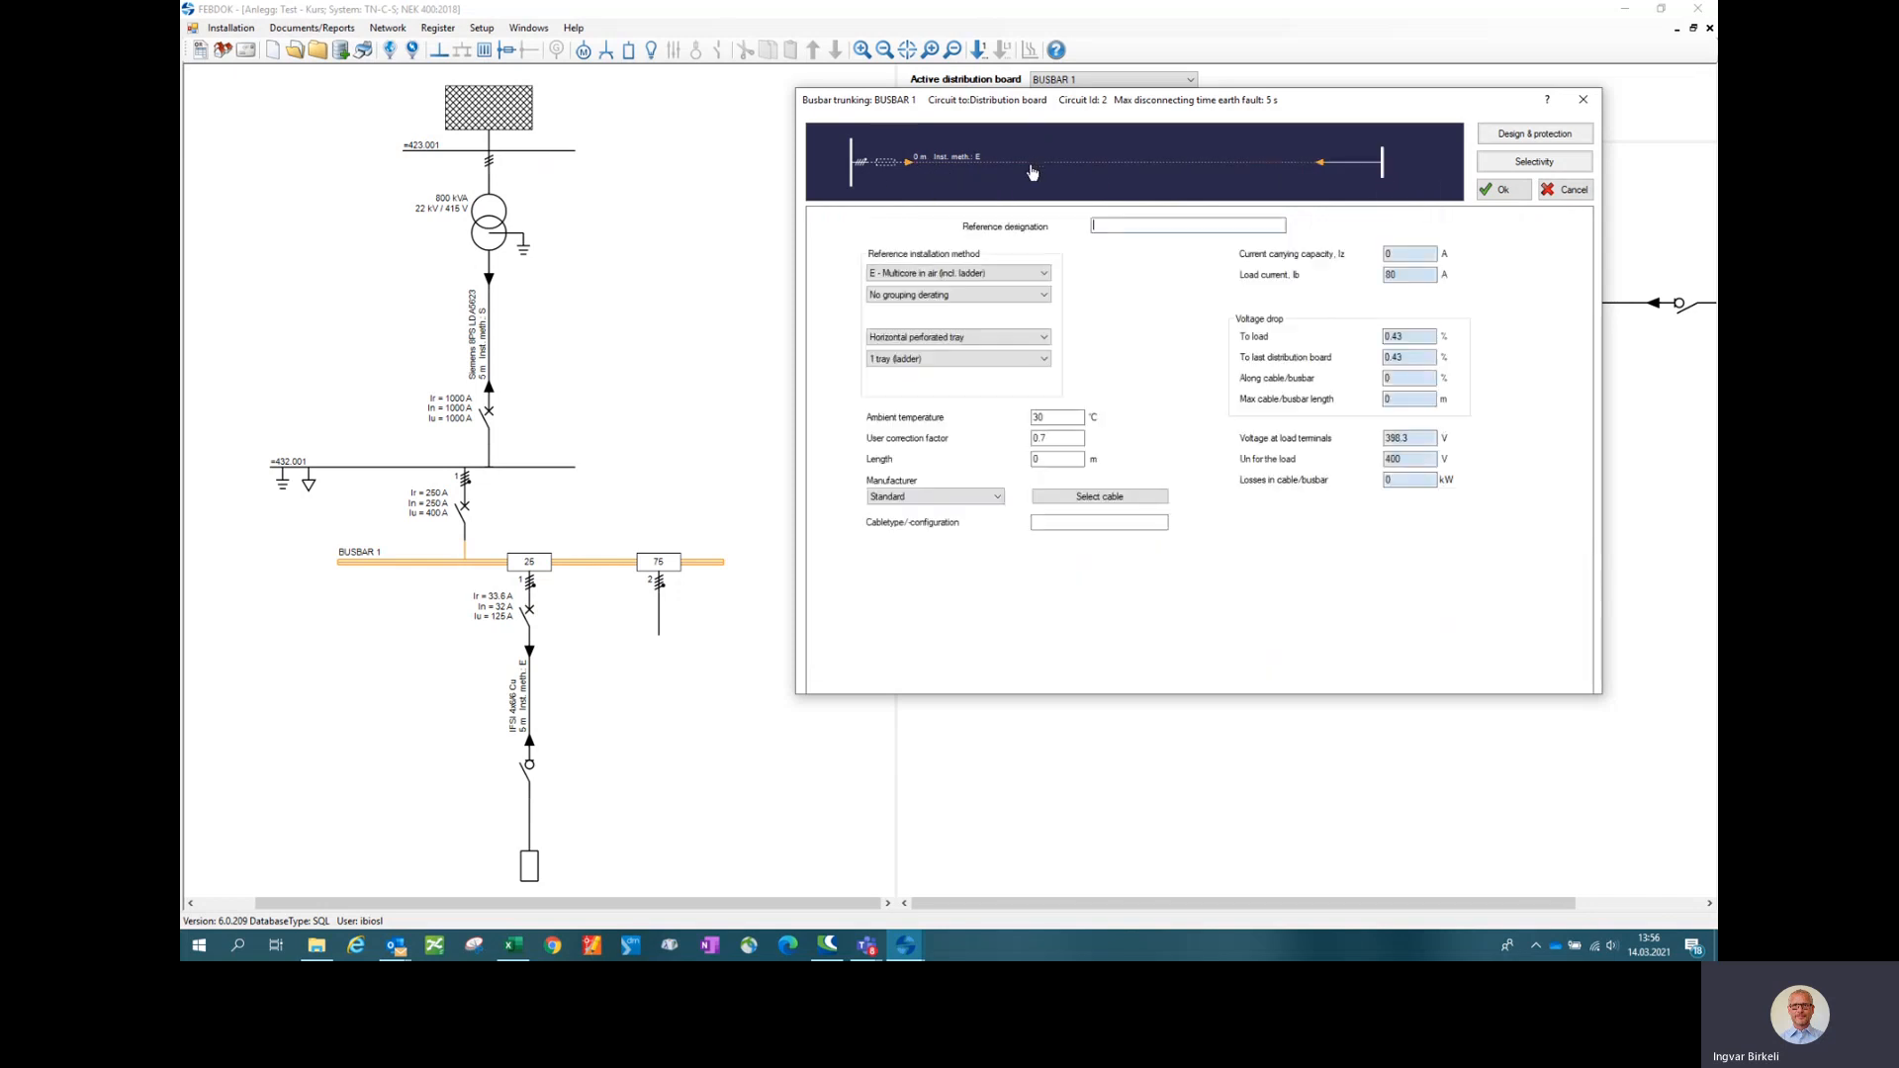
double_click(1051, 461)
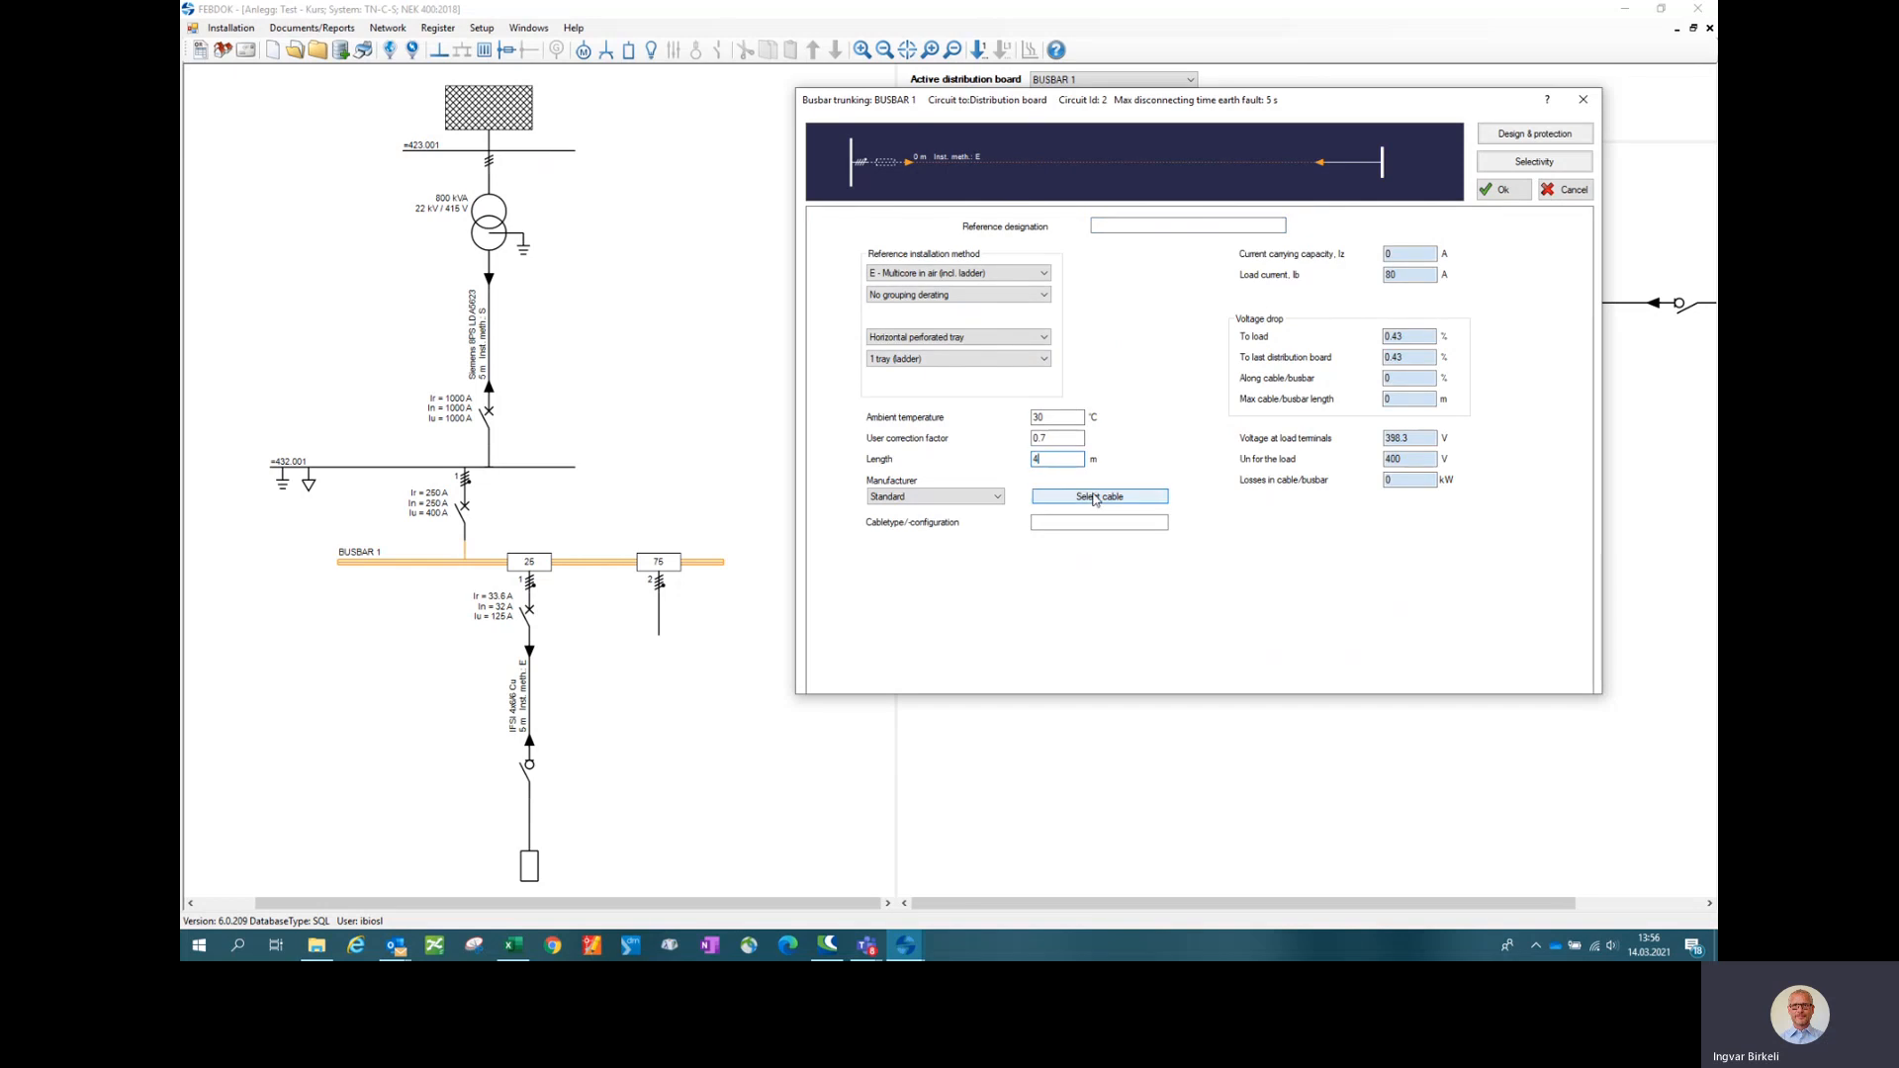
left_click(1095, 498)
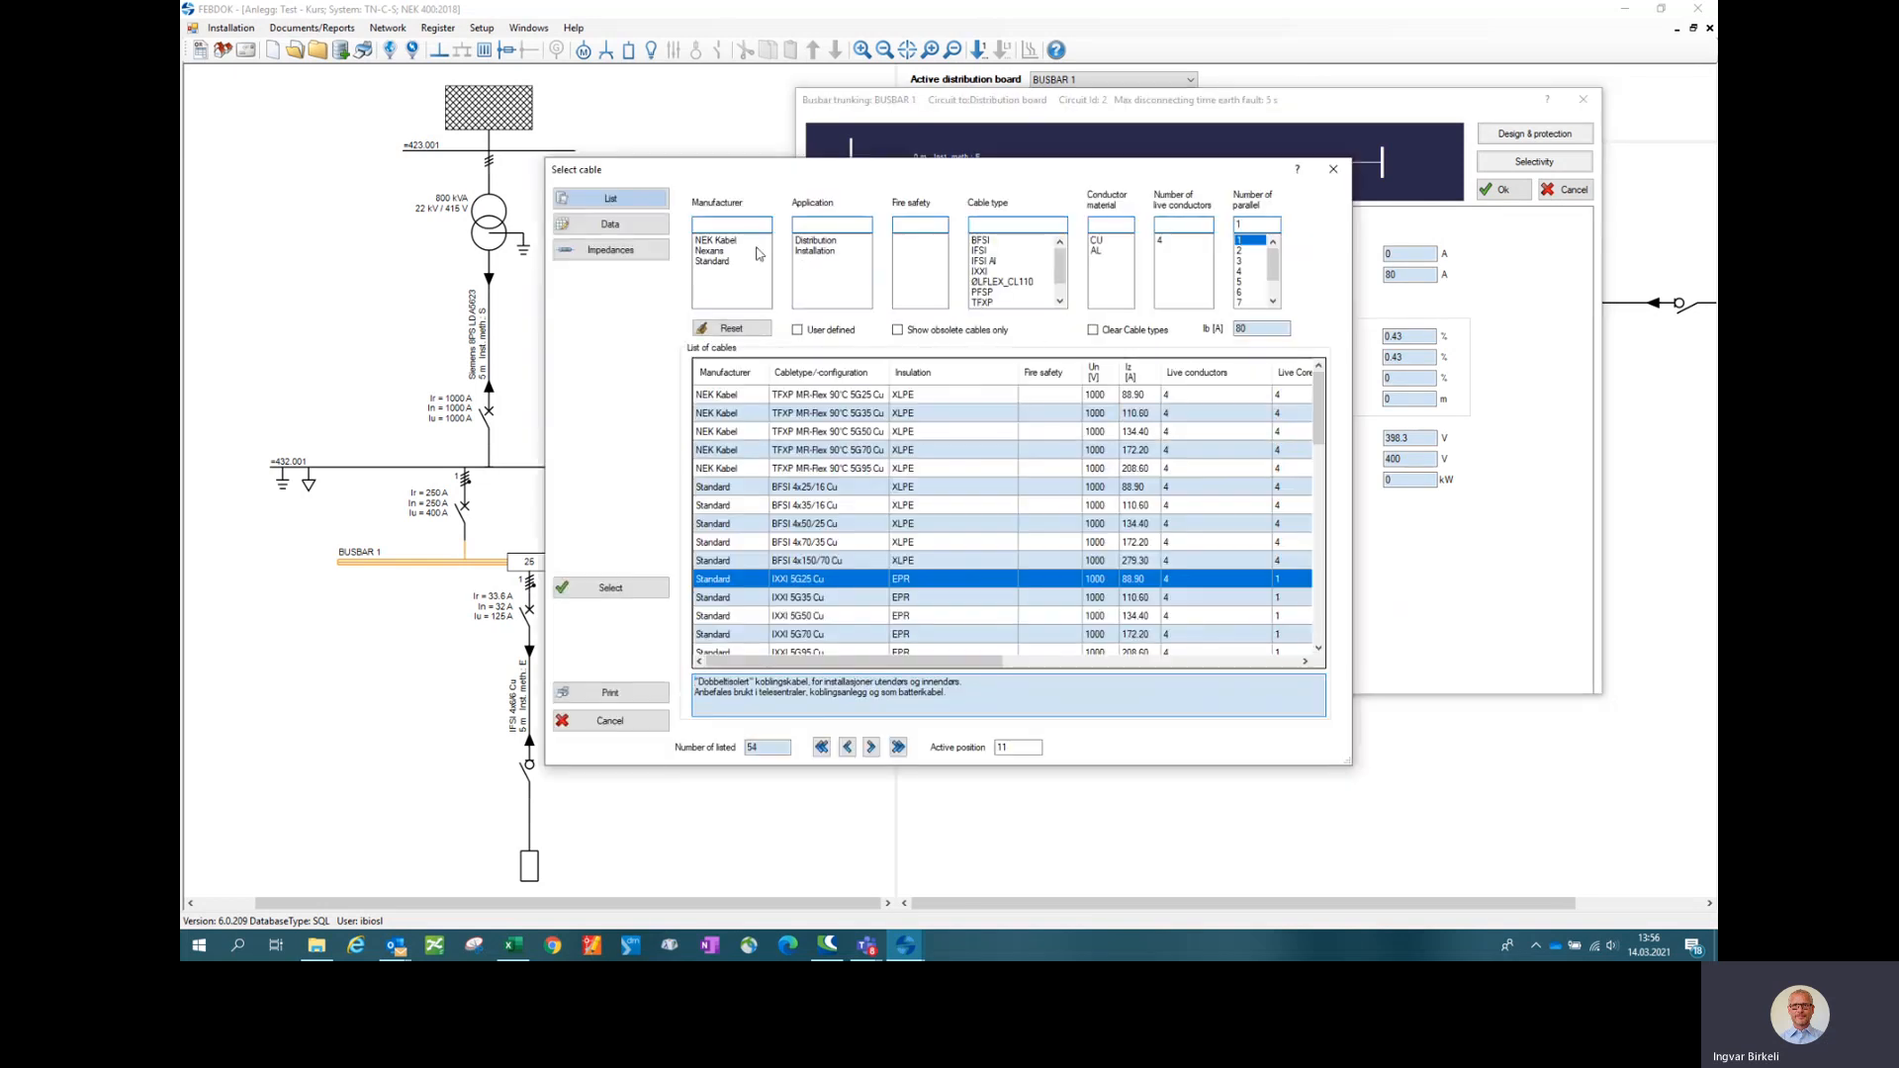
left_click(984, 250)
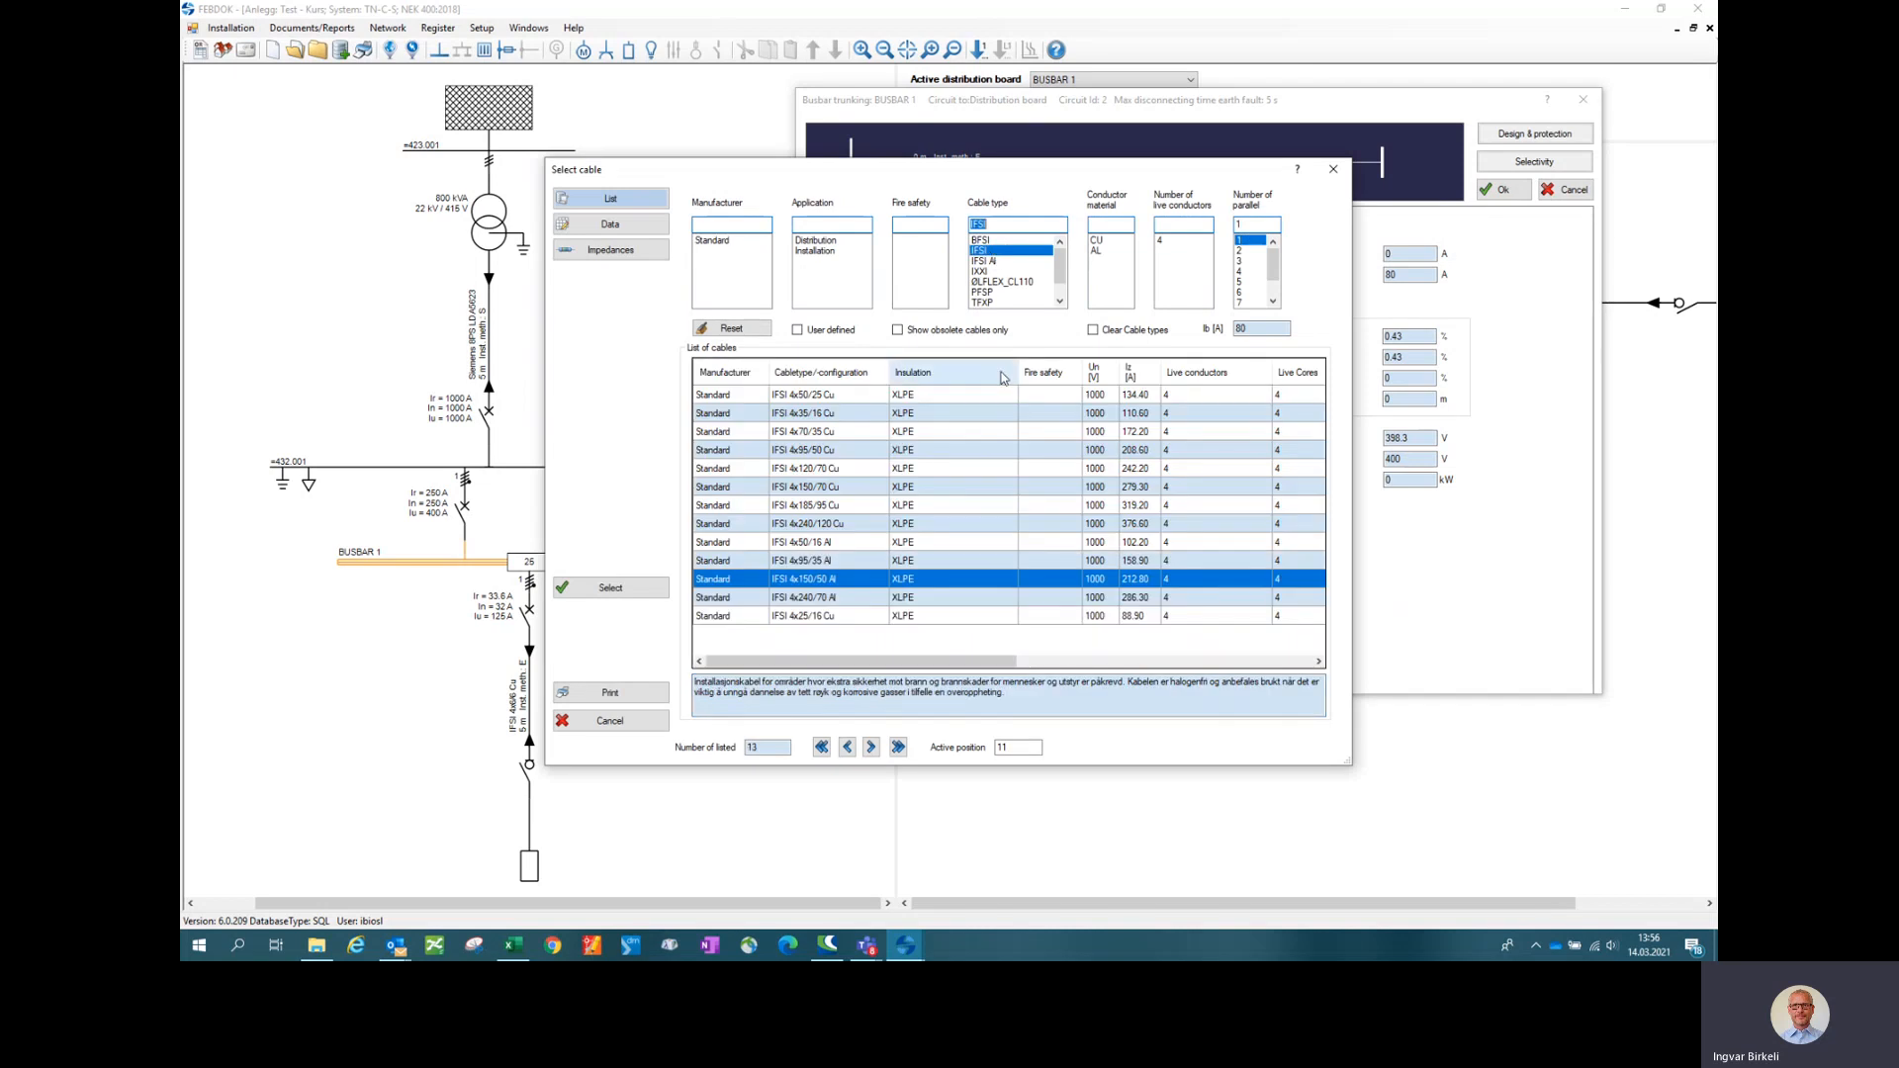
left_click(841, 561)
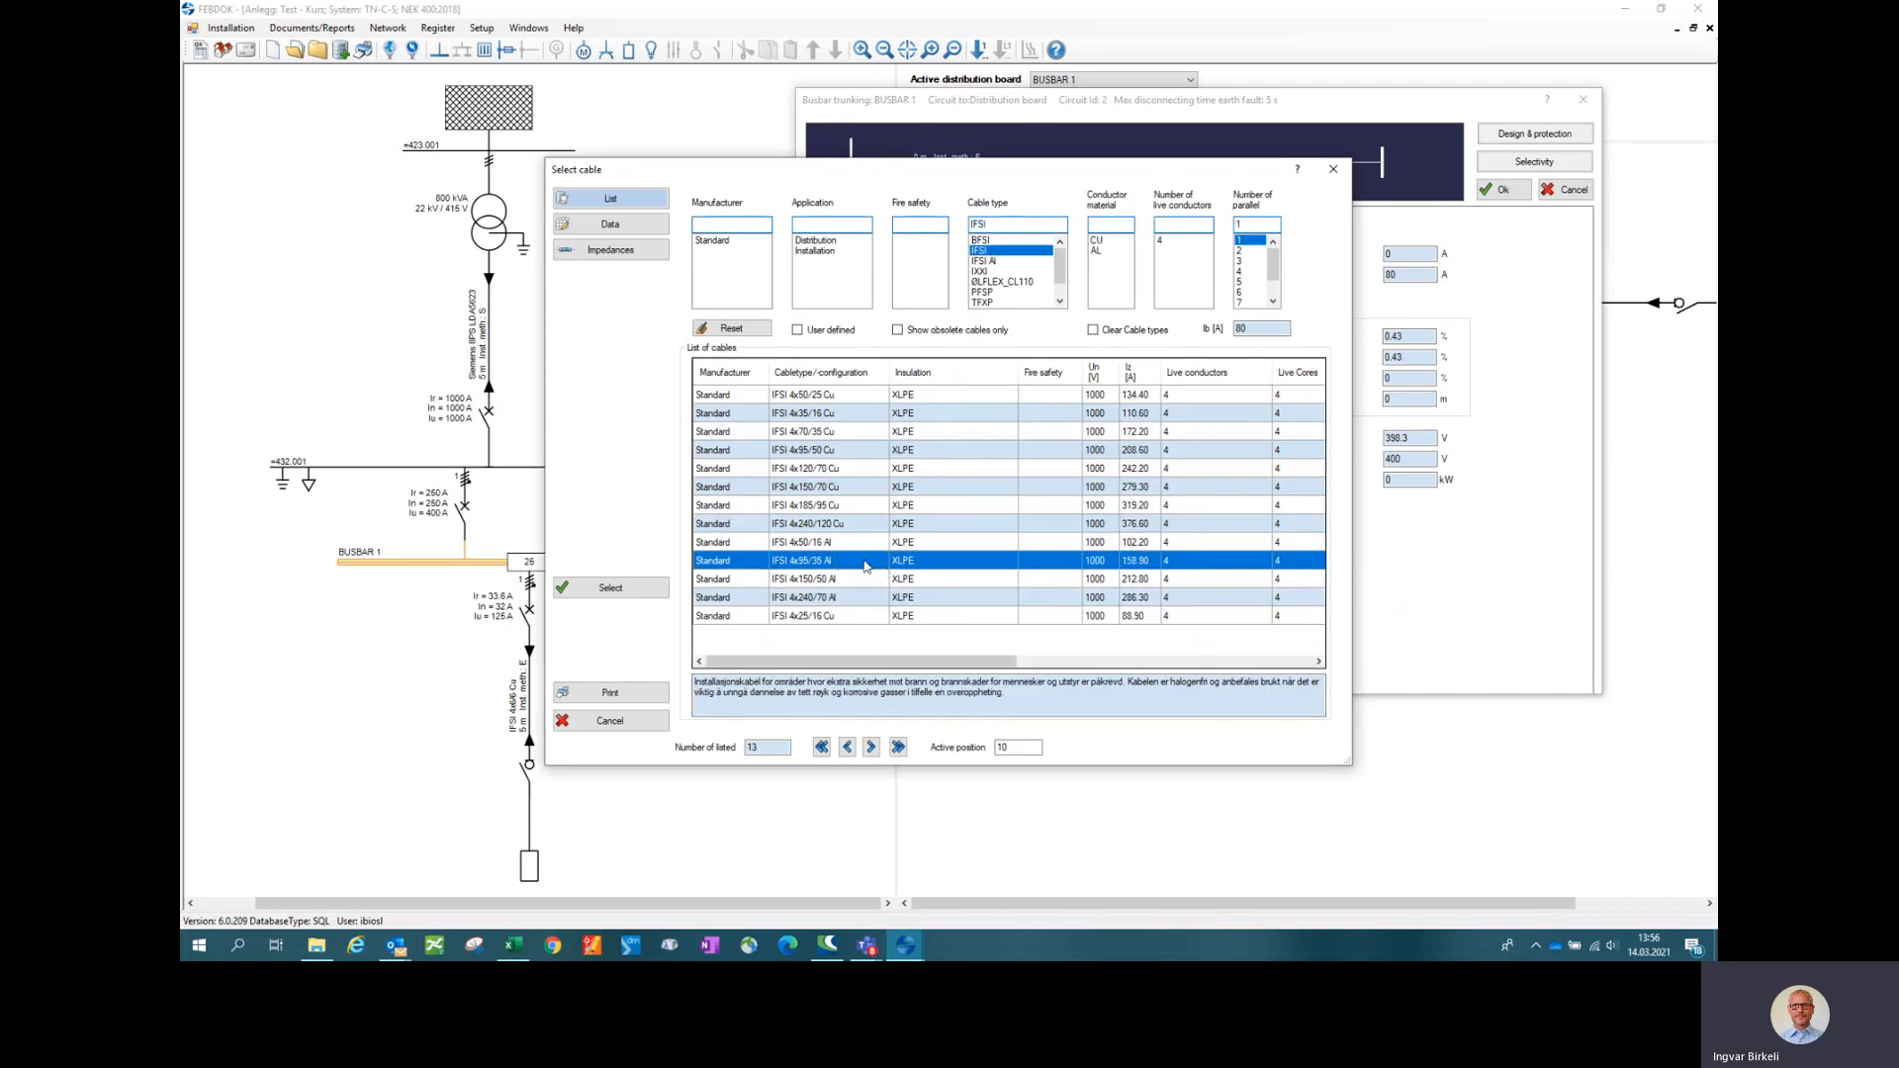
double_click(864, 561)
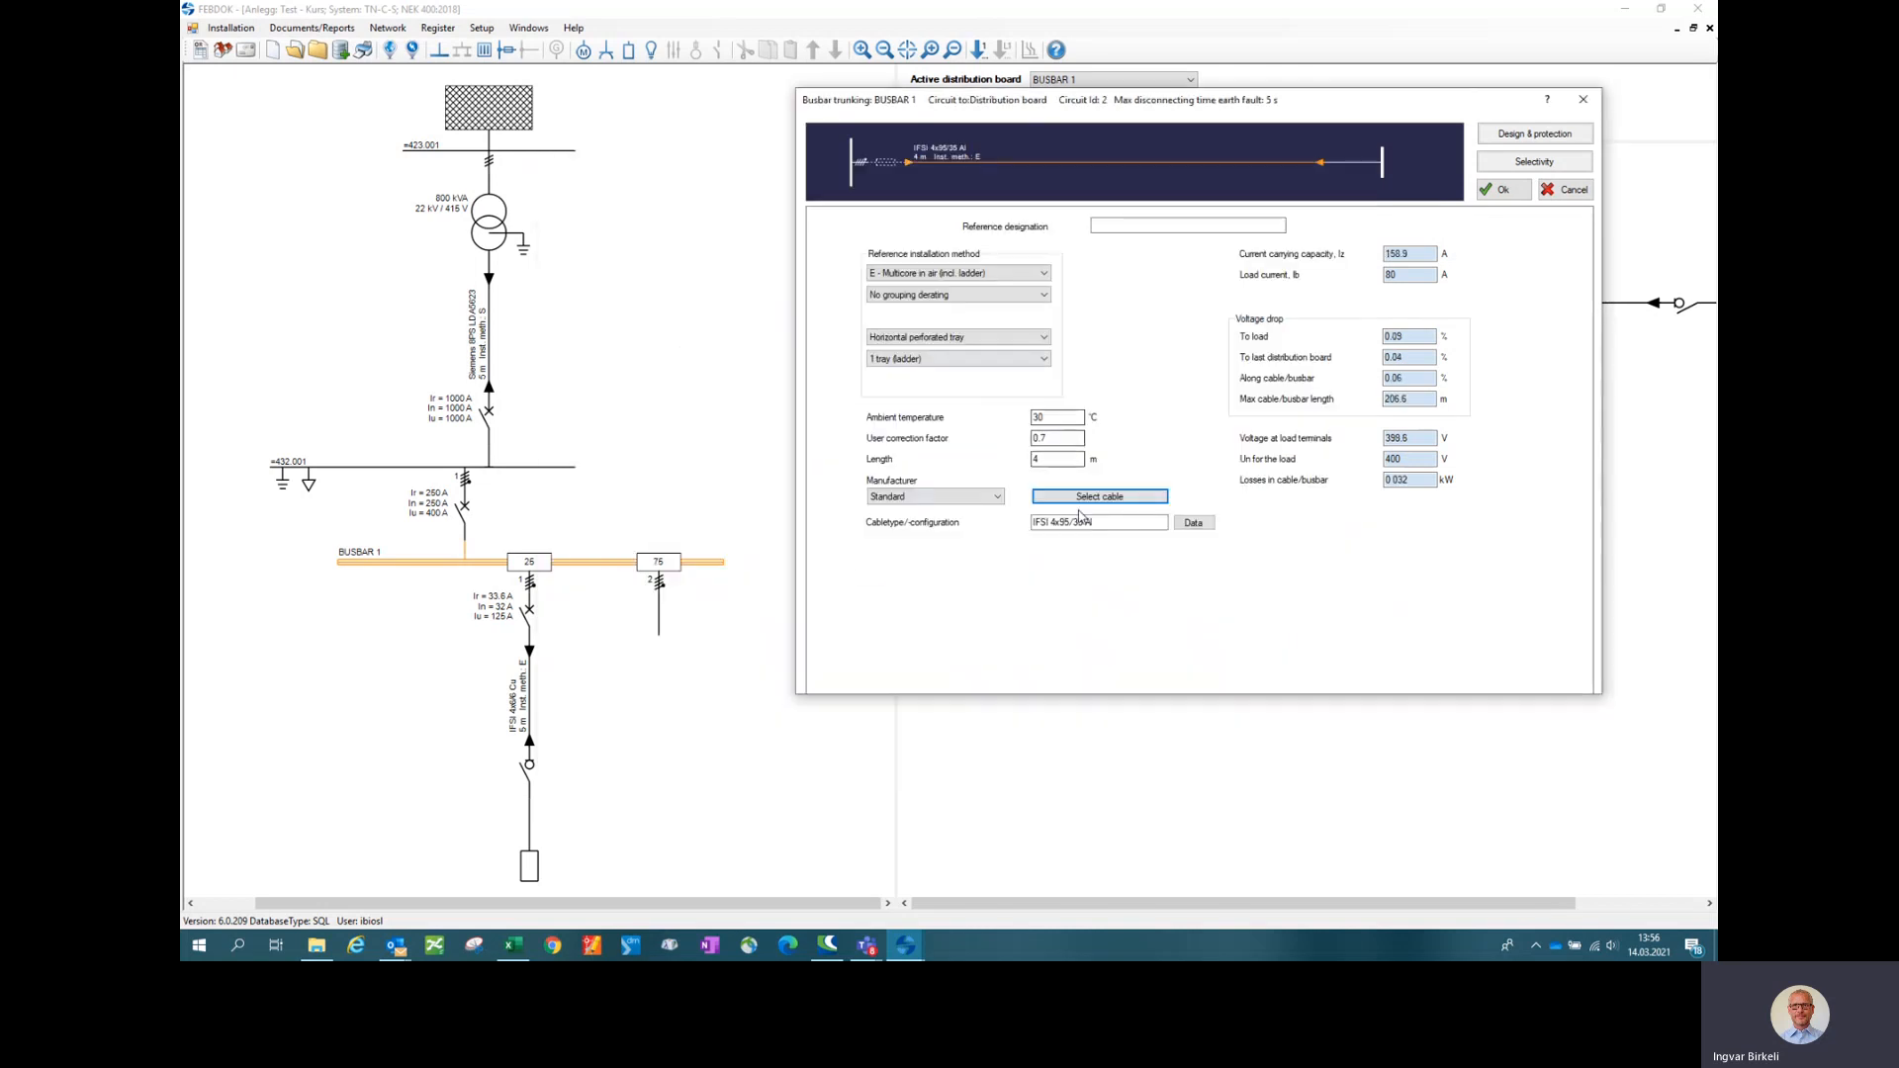
- Protect the sub-distribution circuit with a SCHNEIDER NSX160 electronic standard circuit breaker, 160 A ultimate, 100 A nominal, class N, tripping unit MICROLOGIC 2.2
left_click(890, 164)
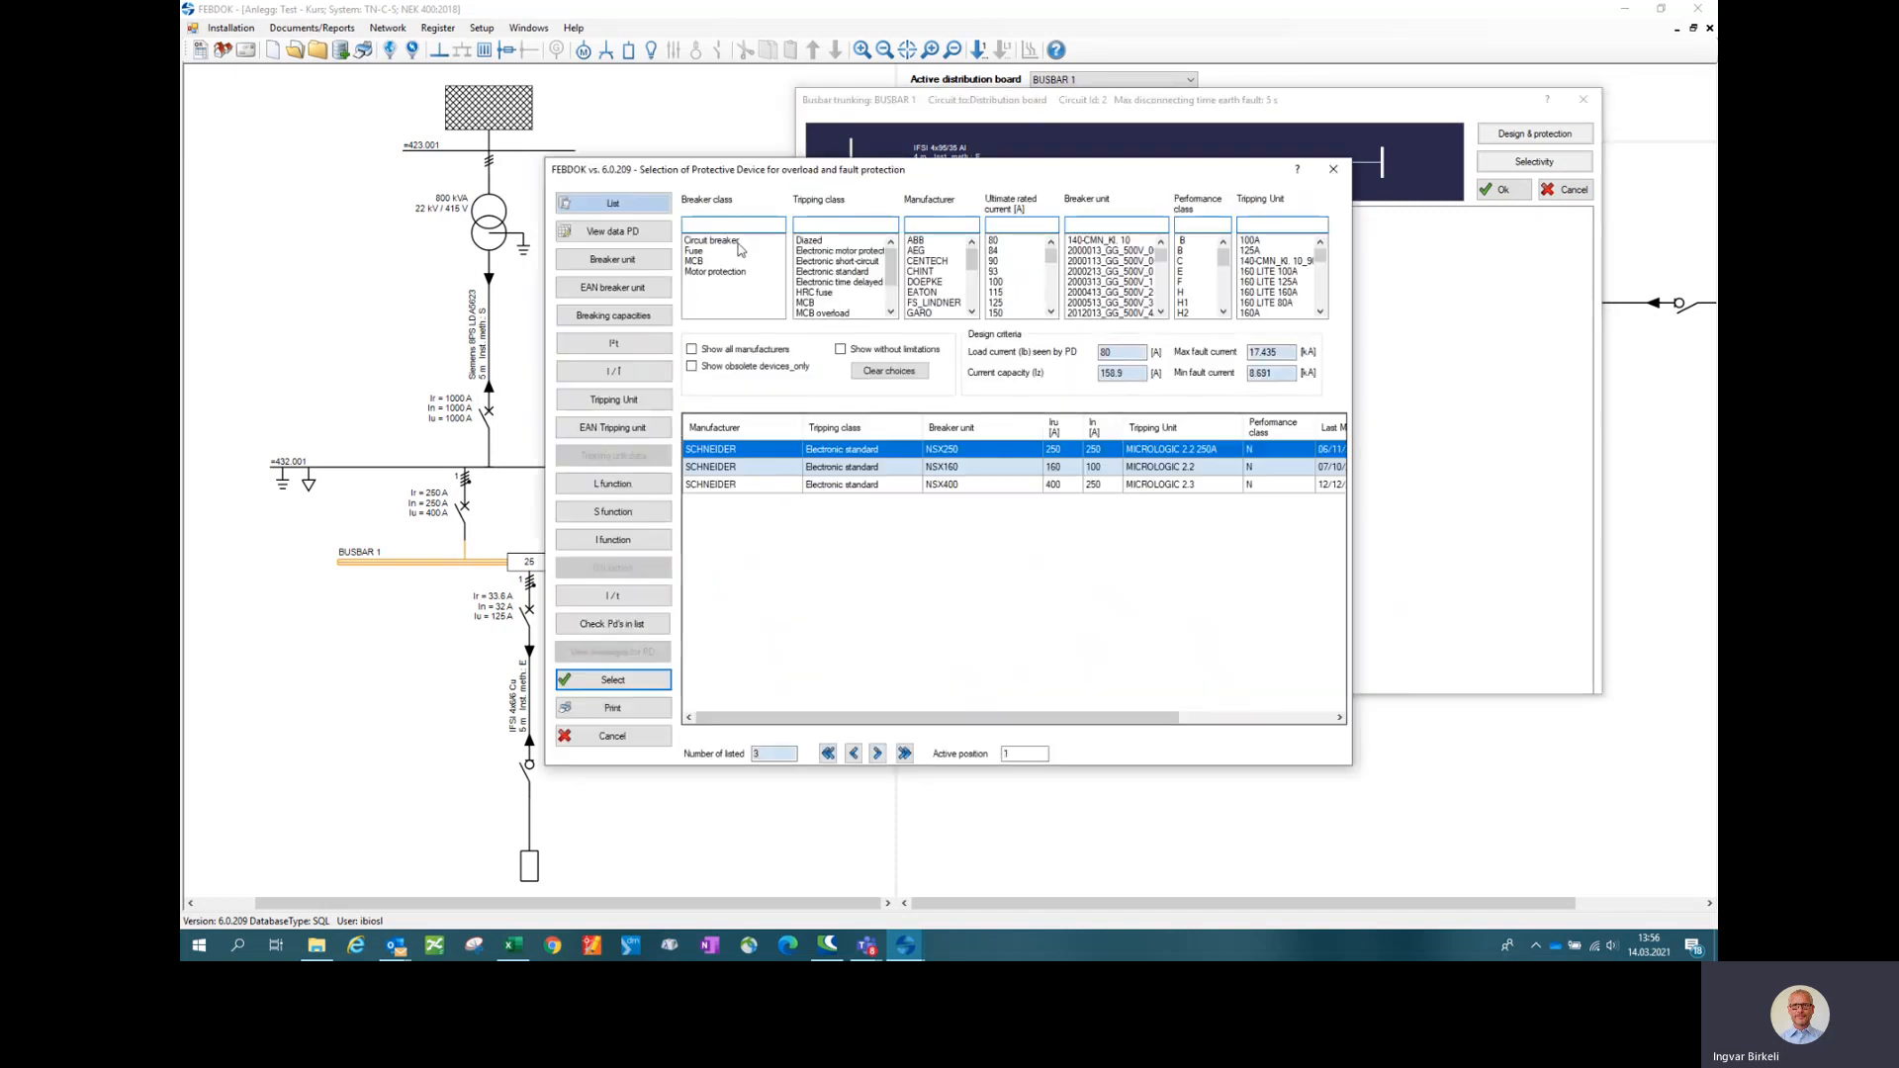
left_click(736, 246)
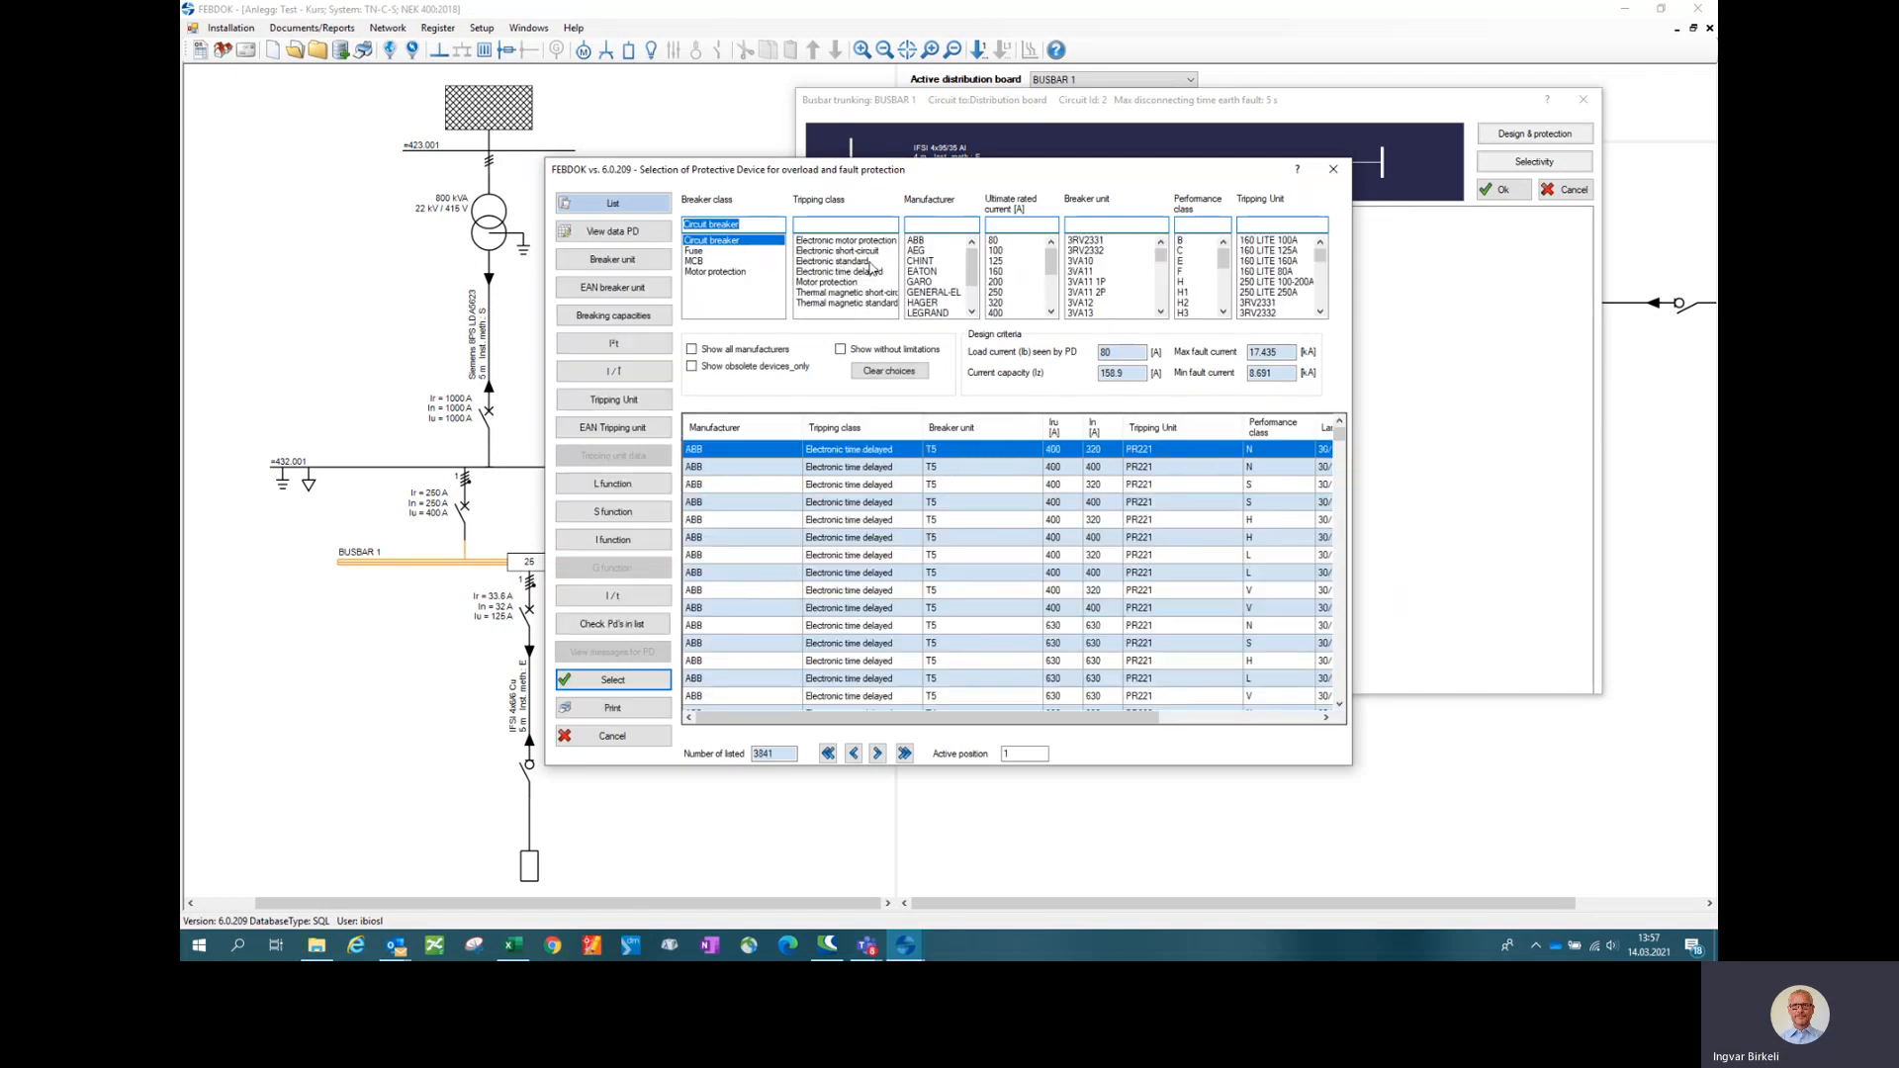
left_click(869, 262)
left_click(945, 304)
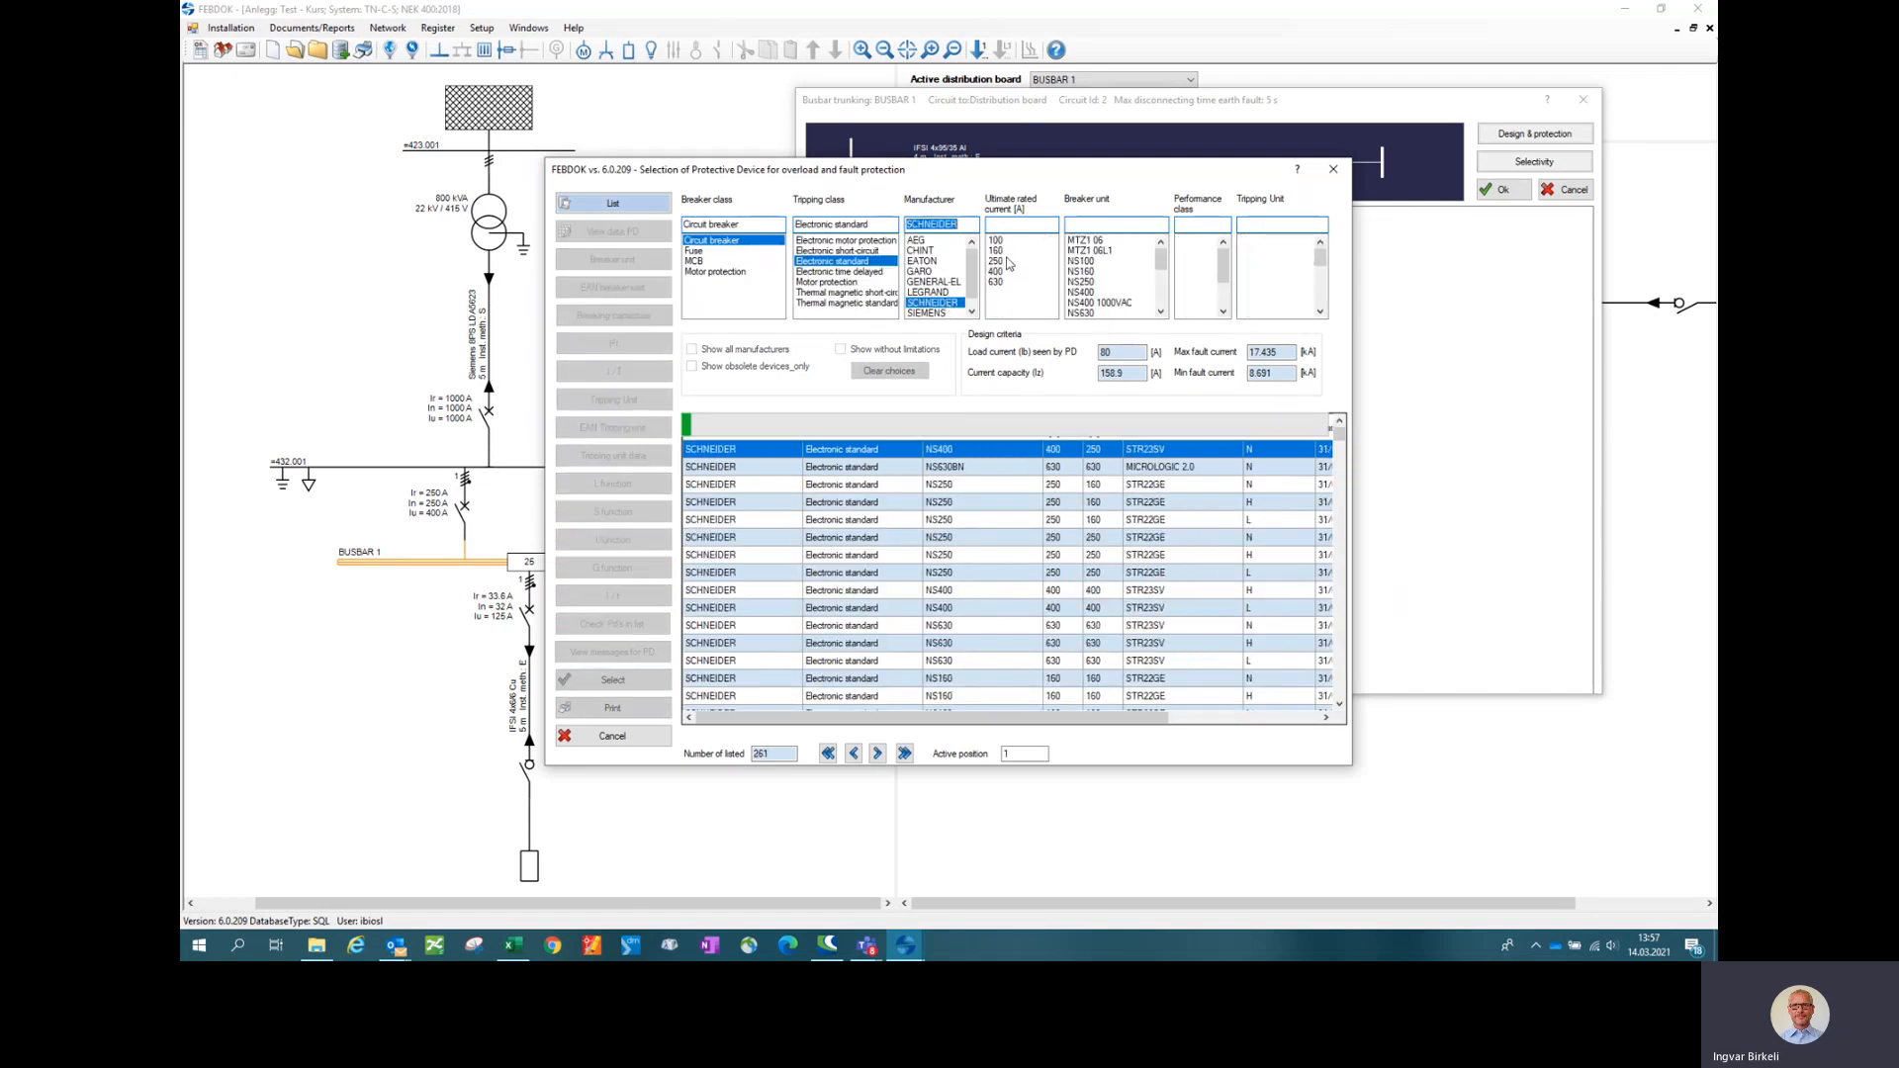
left_click(1011, 250)
left_click(1085, 250)
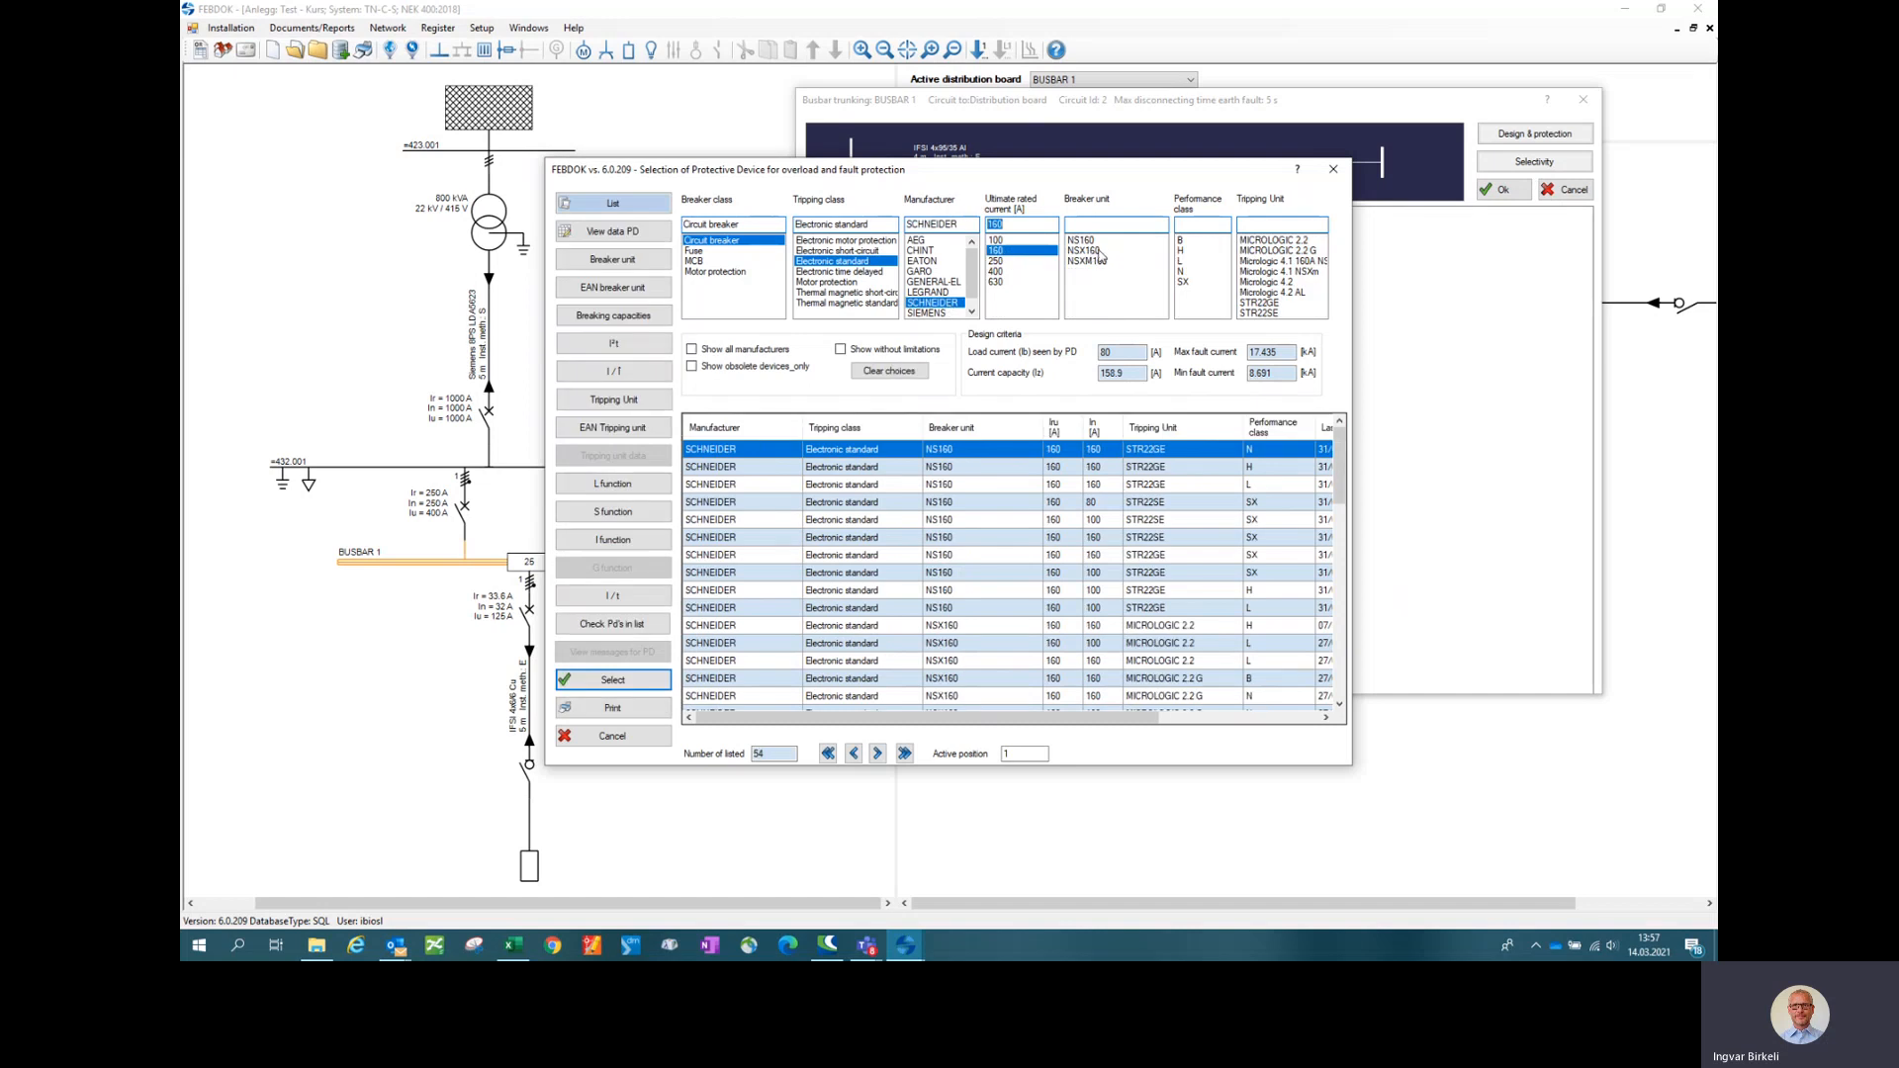
left_click(1187, 271)
left_click(1314, 240)
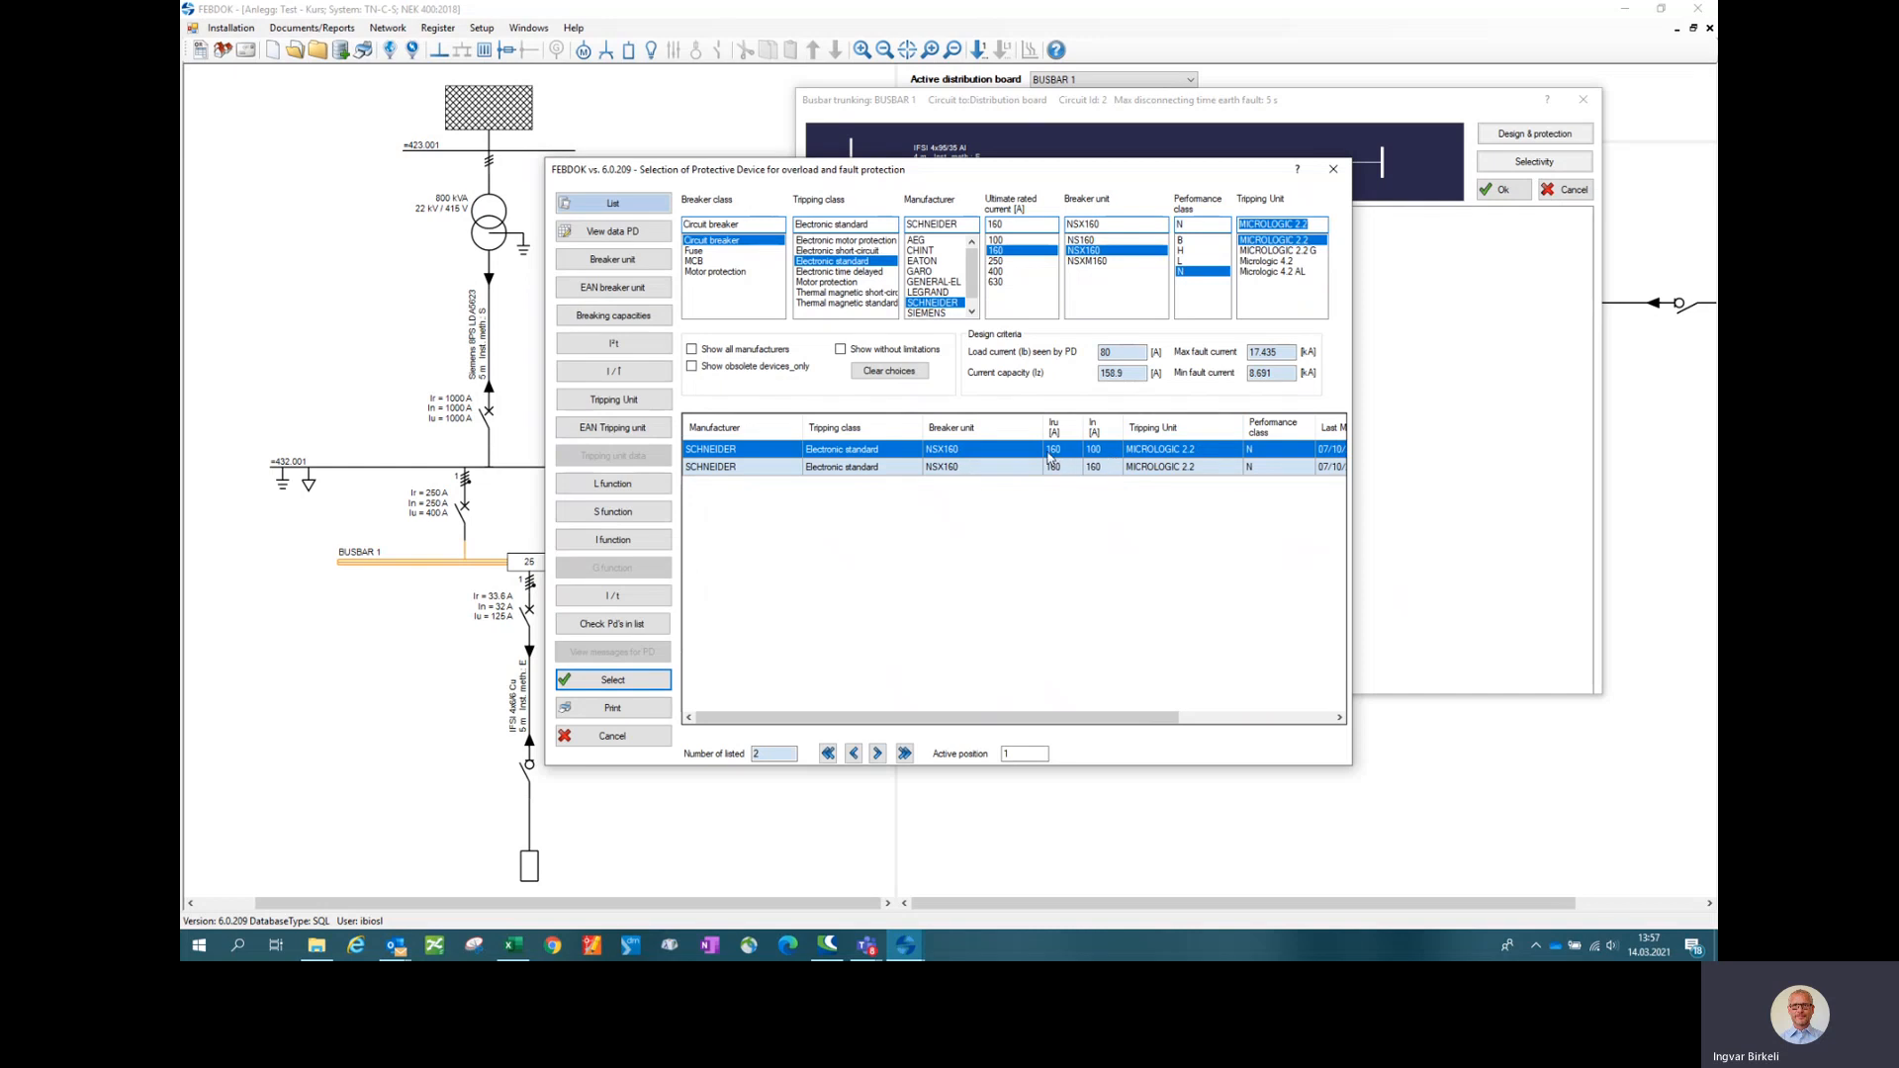
double_click(1100, 450)
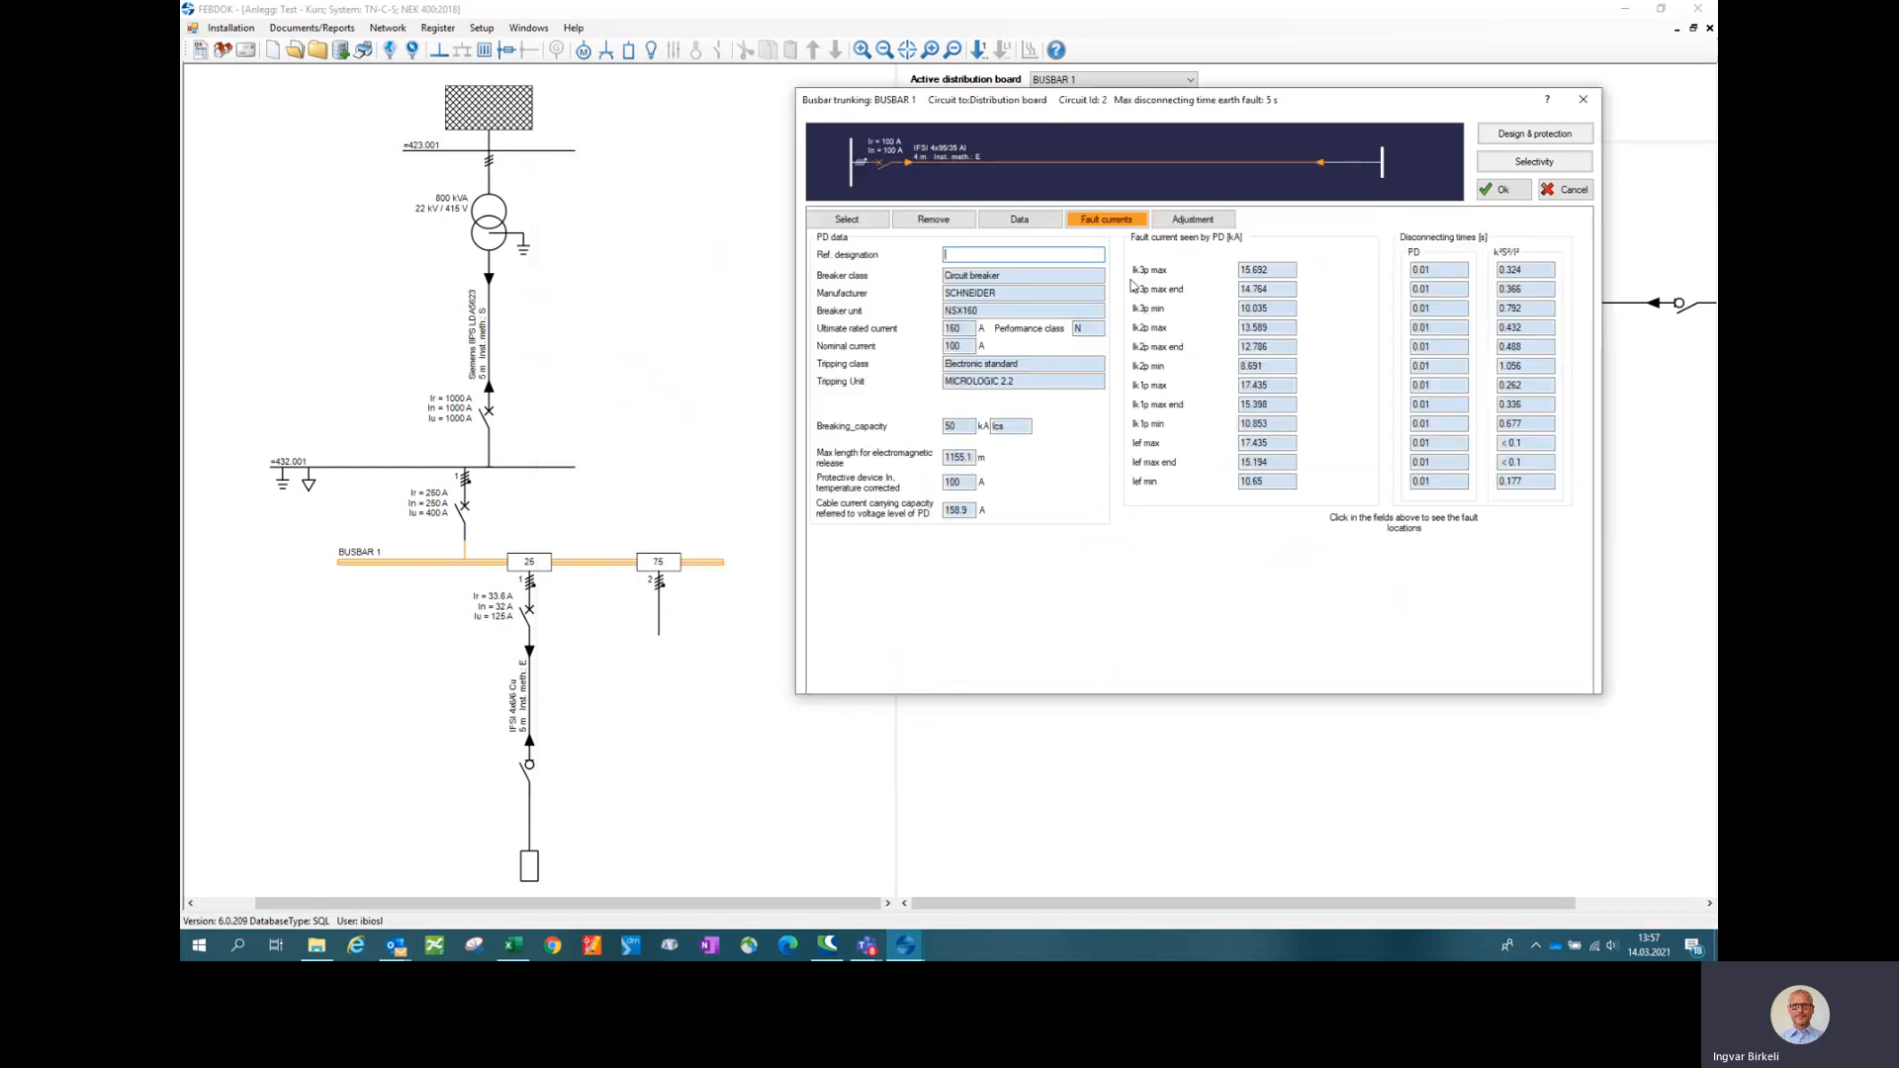
- Show the breaker settings in amperes, keep the overload current at 100 A and set the short-circuit current Isd to 1000 A
left_click(1187, 220)
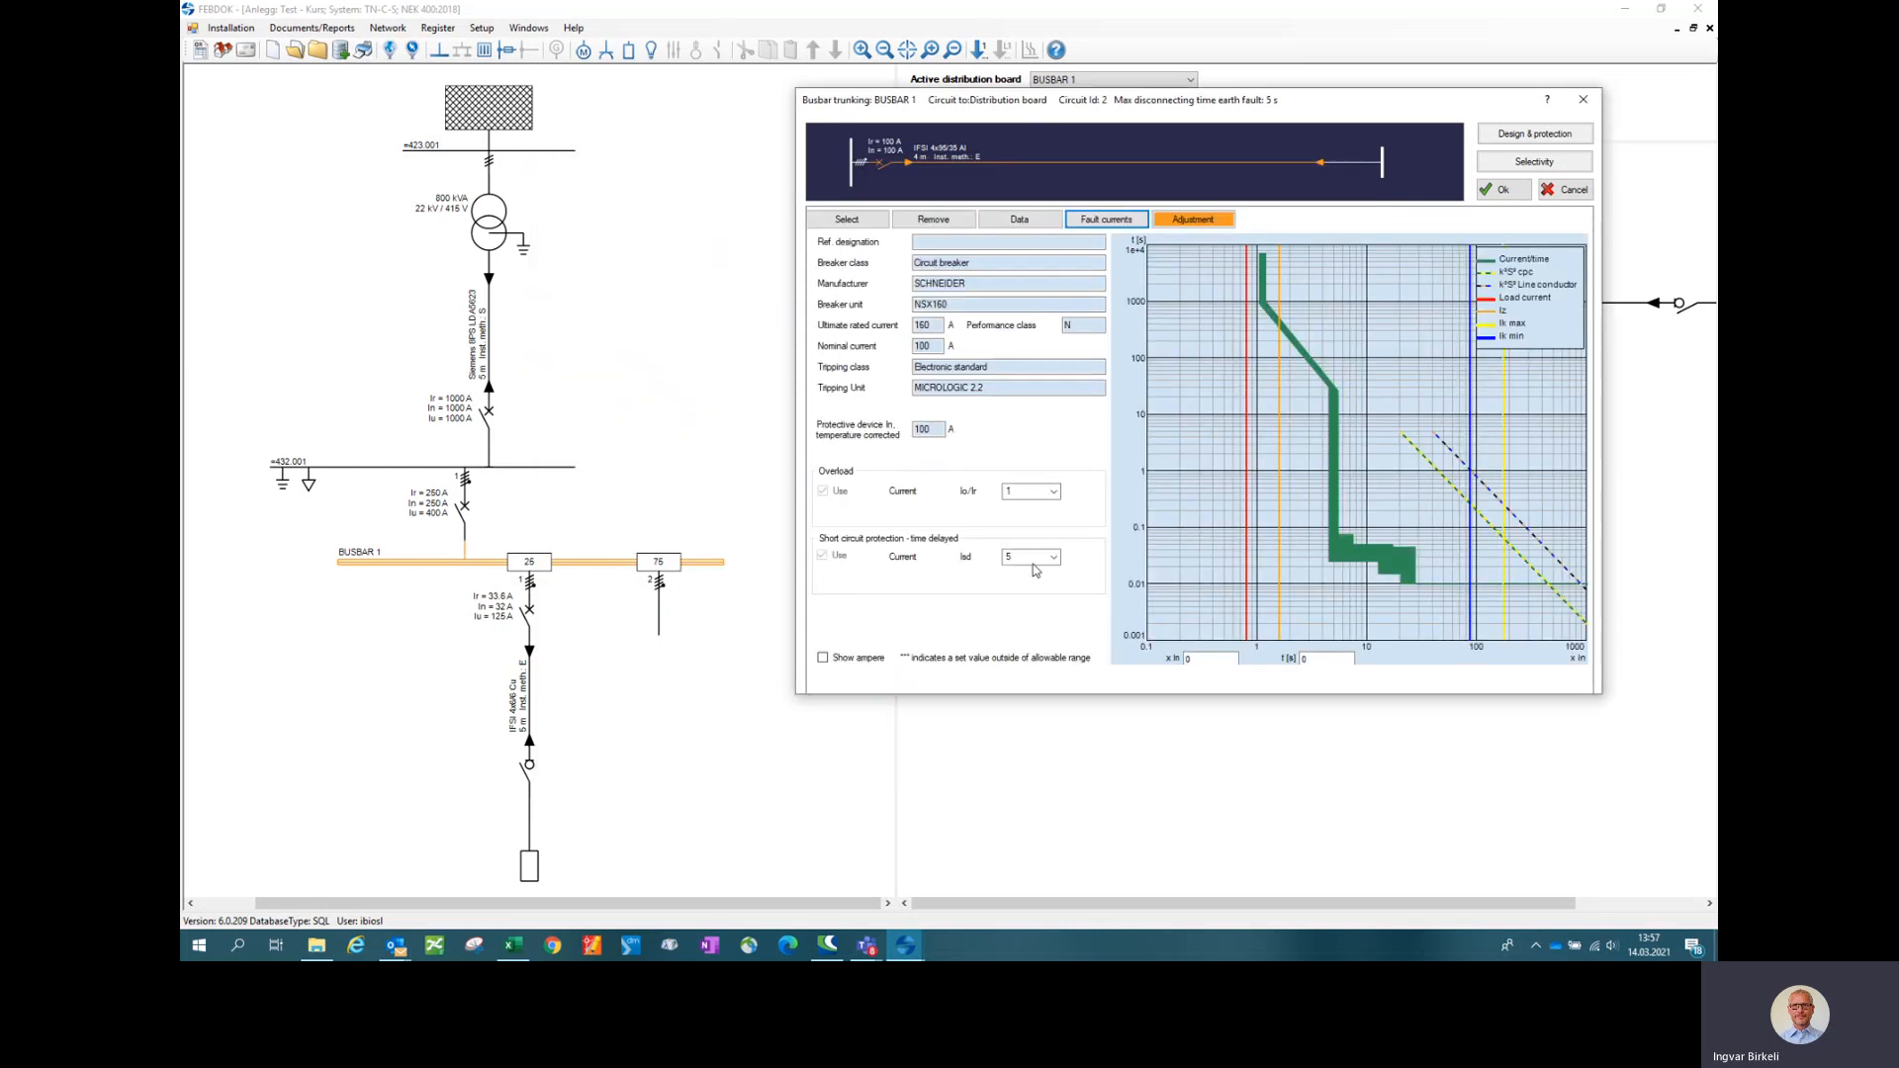
left_click(823, 657)
left_click(1053, 491)
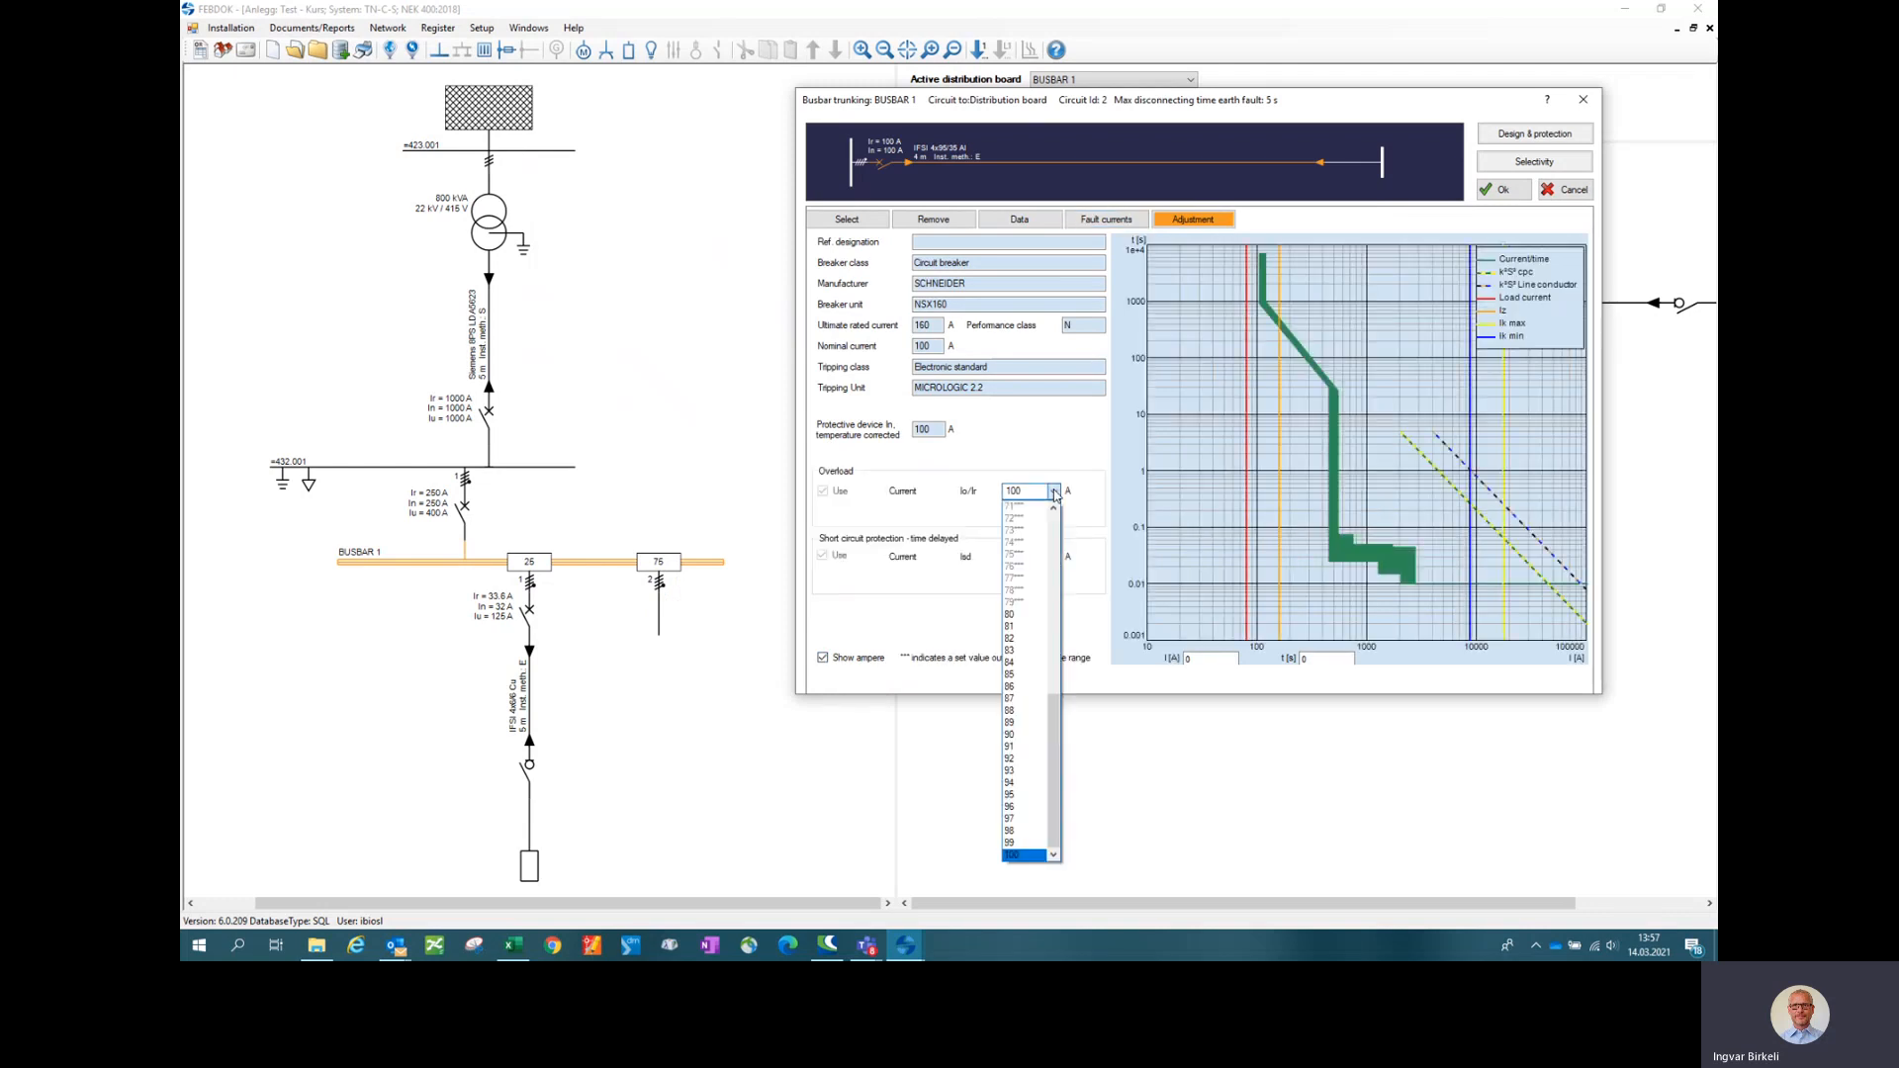
left_click(1020, 857)
left_click(1054, 557)
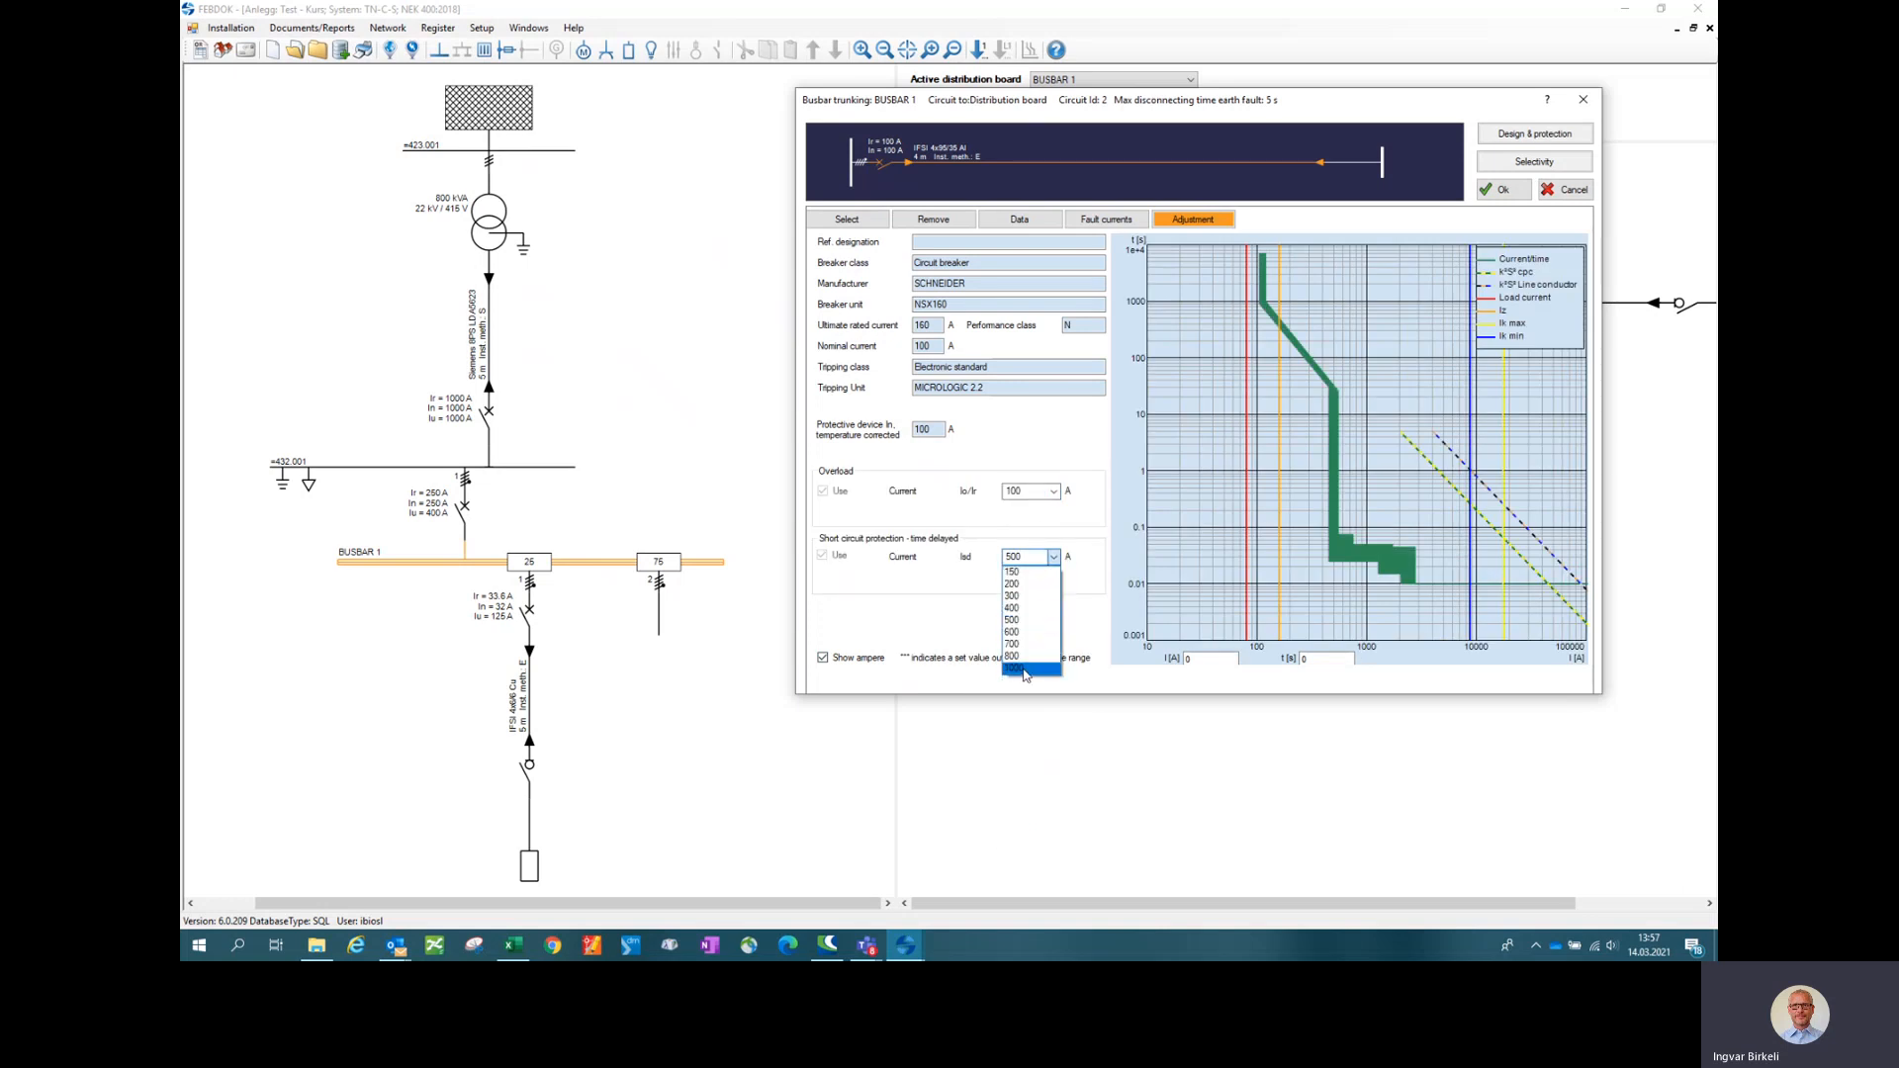
left_click(1025, 671)
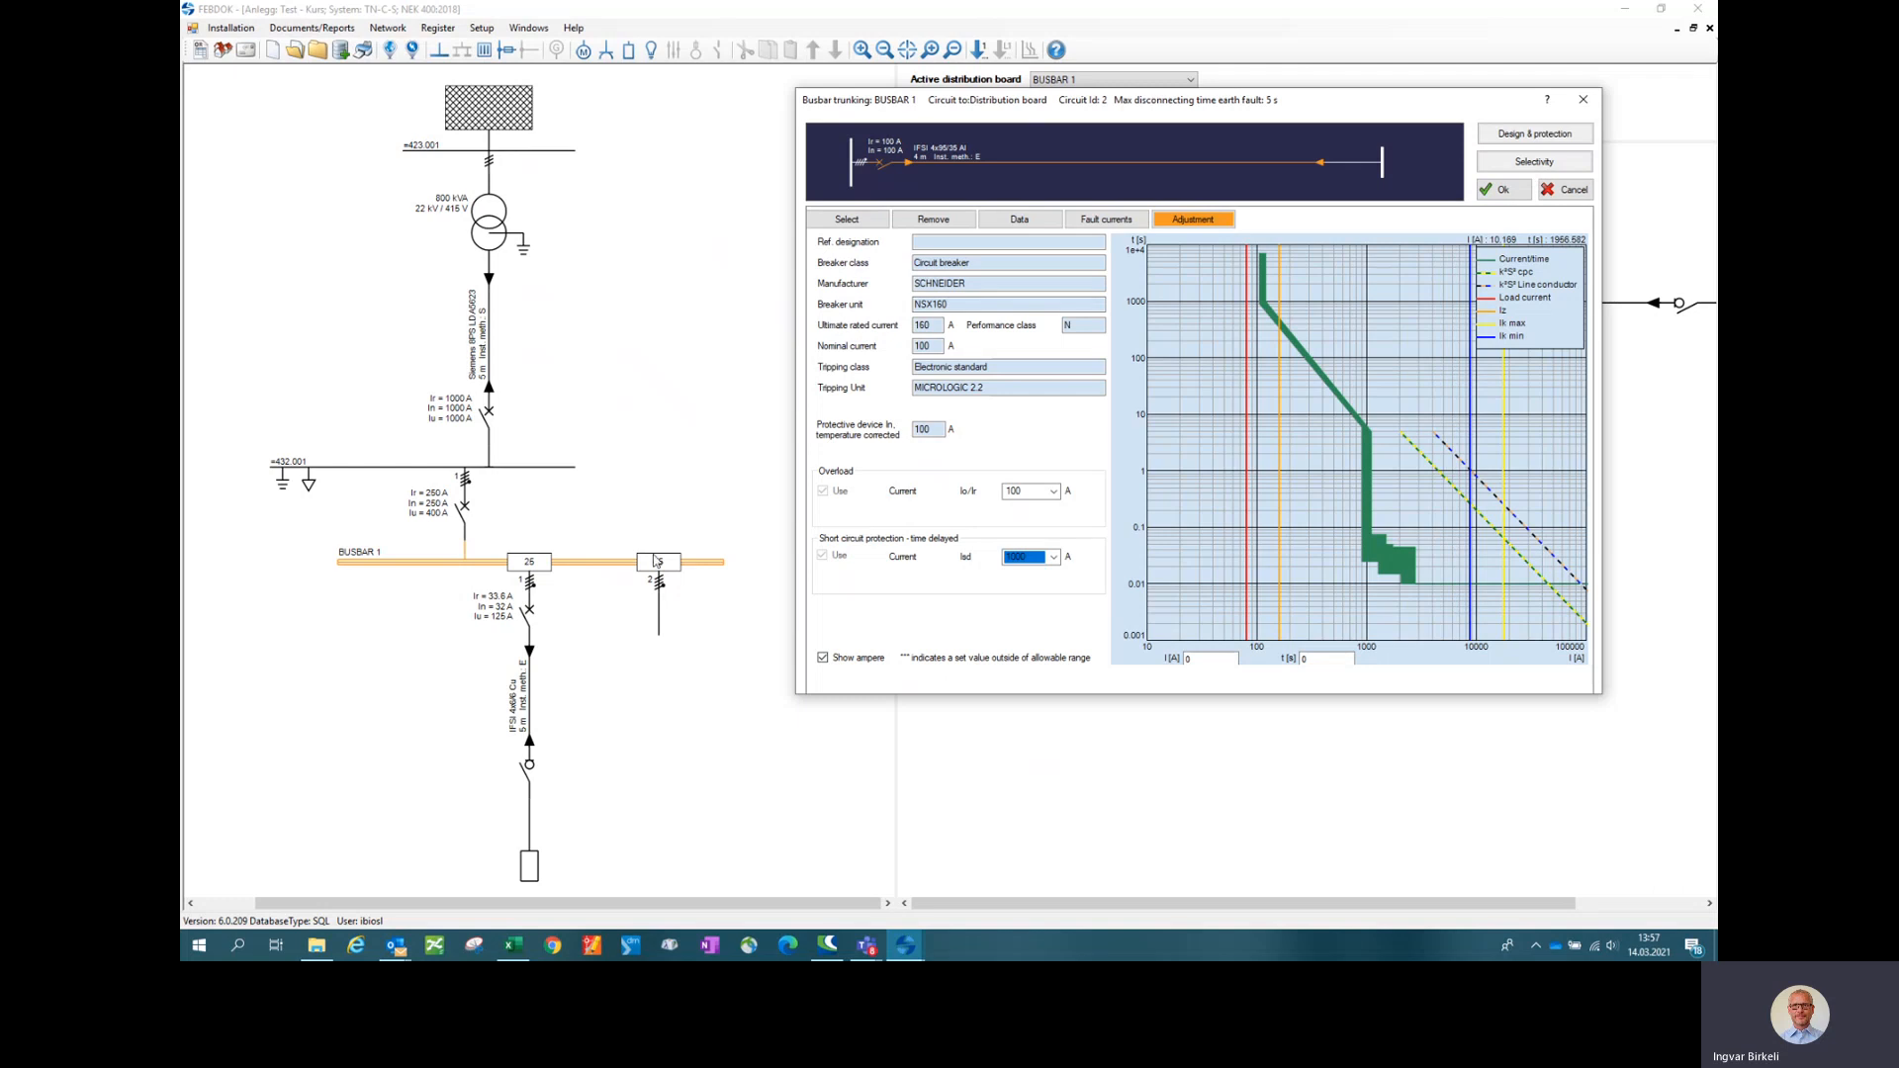
- Check the selectivity between the circuit's breaker and the upstream breakers, and accept the sub-distribution circuit
left_click(1555, 164)
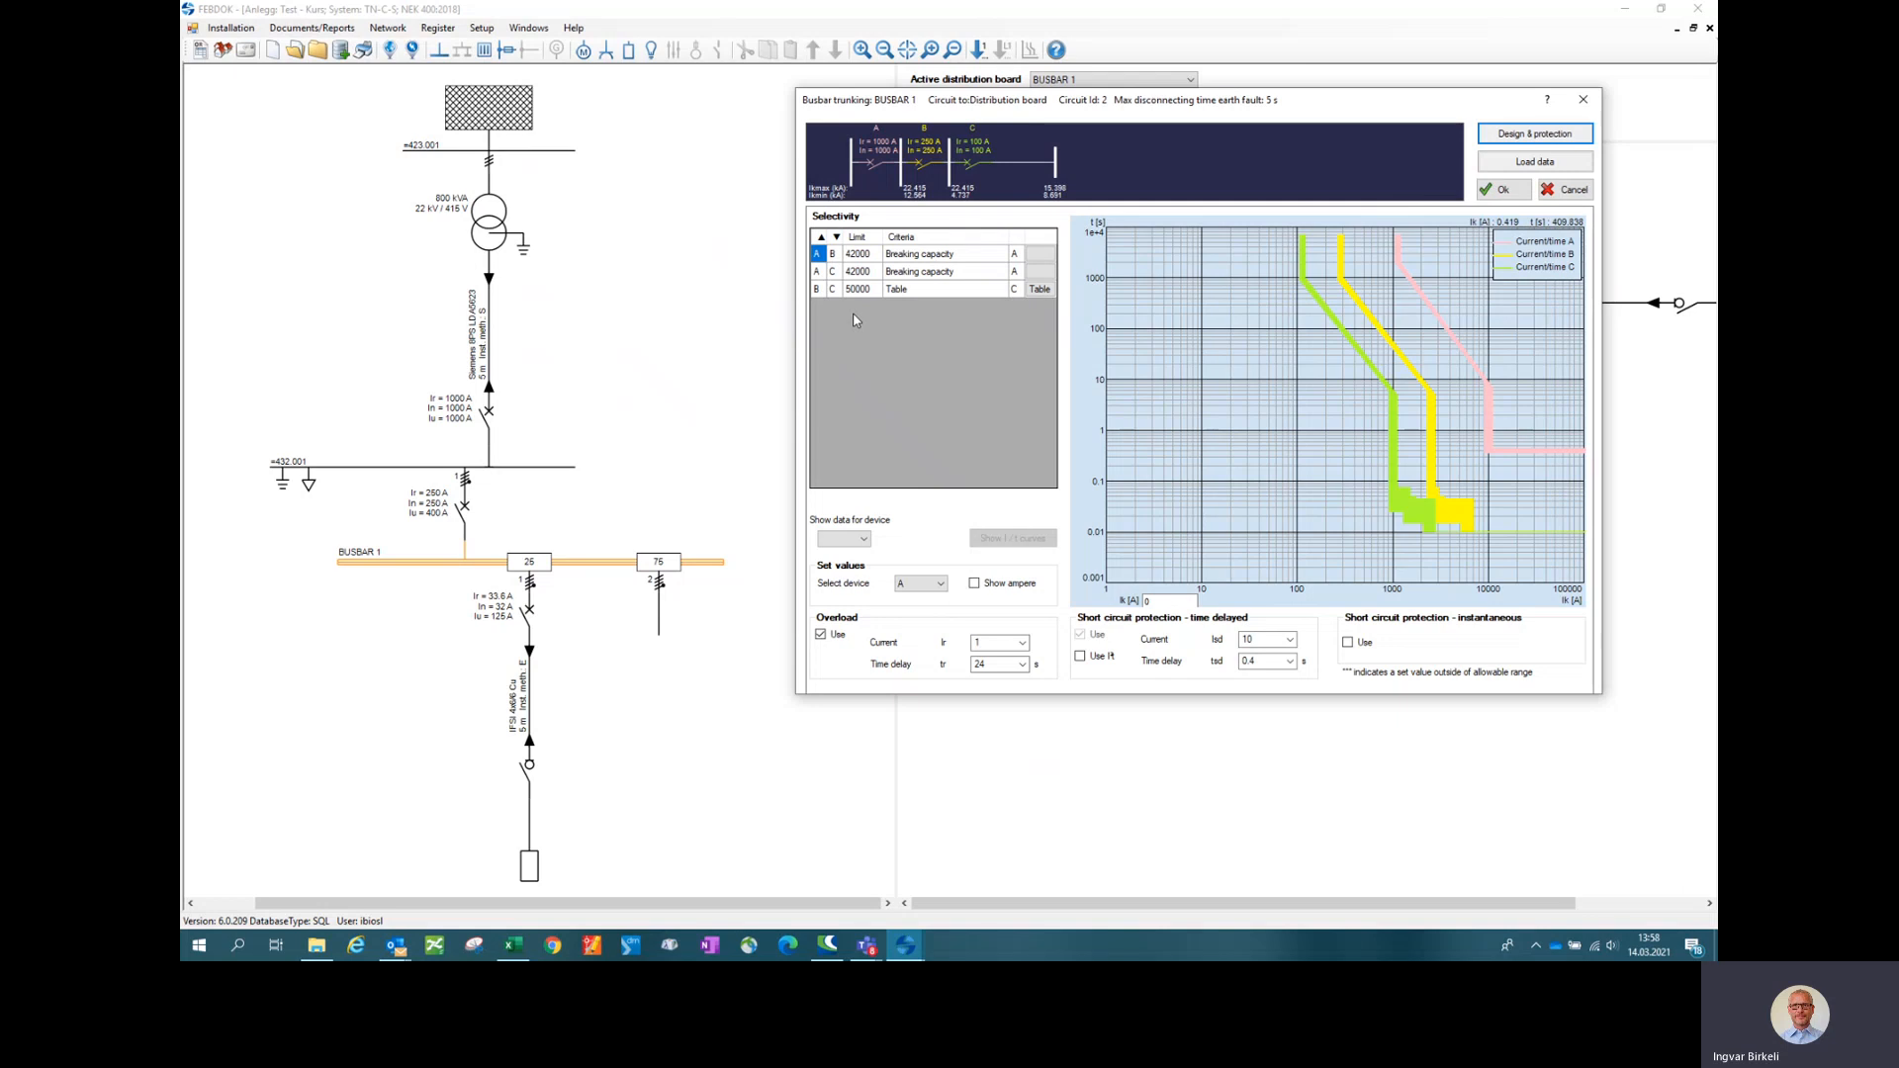
left_click(1505, 192)
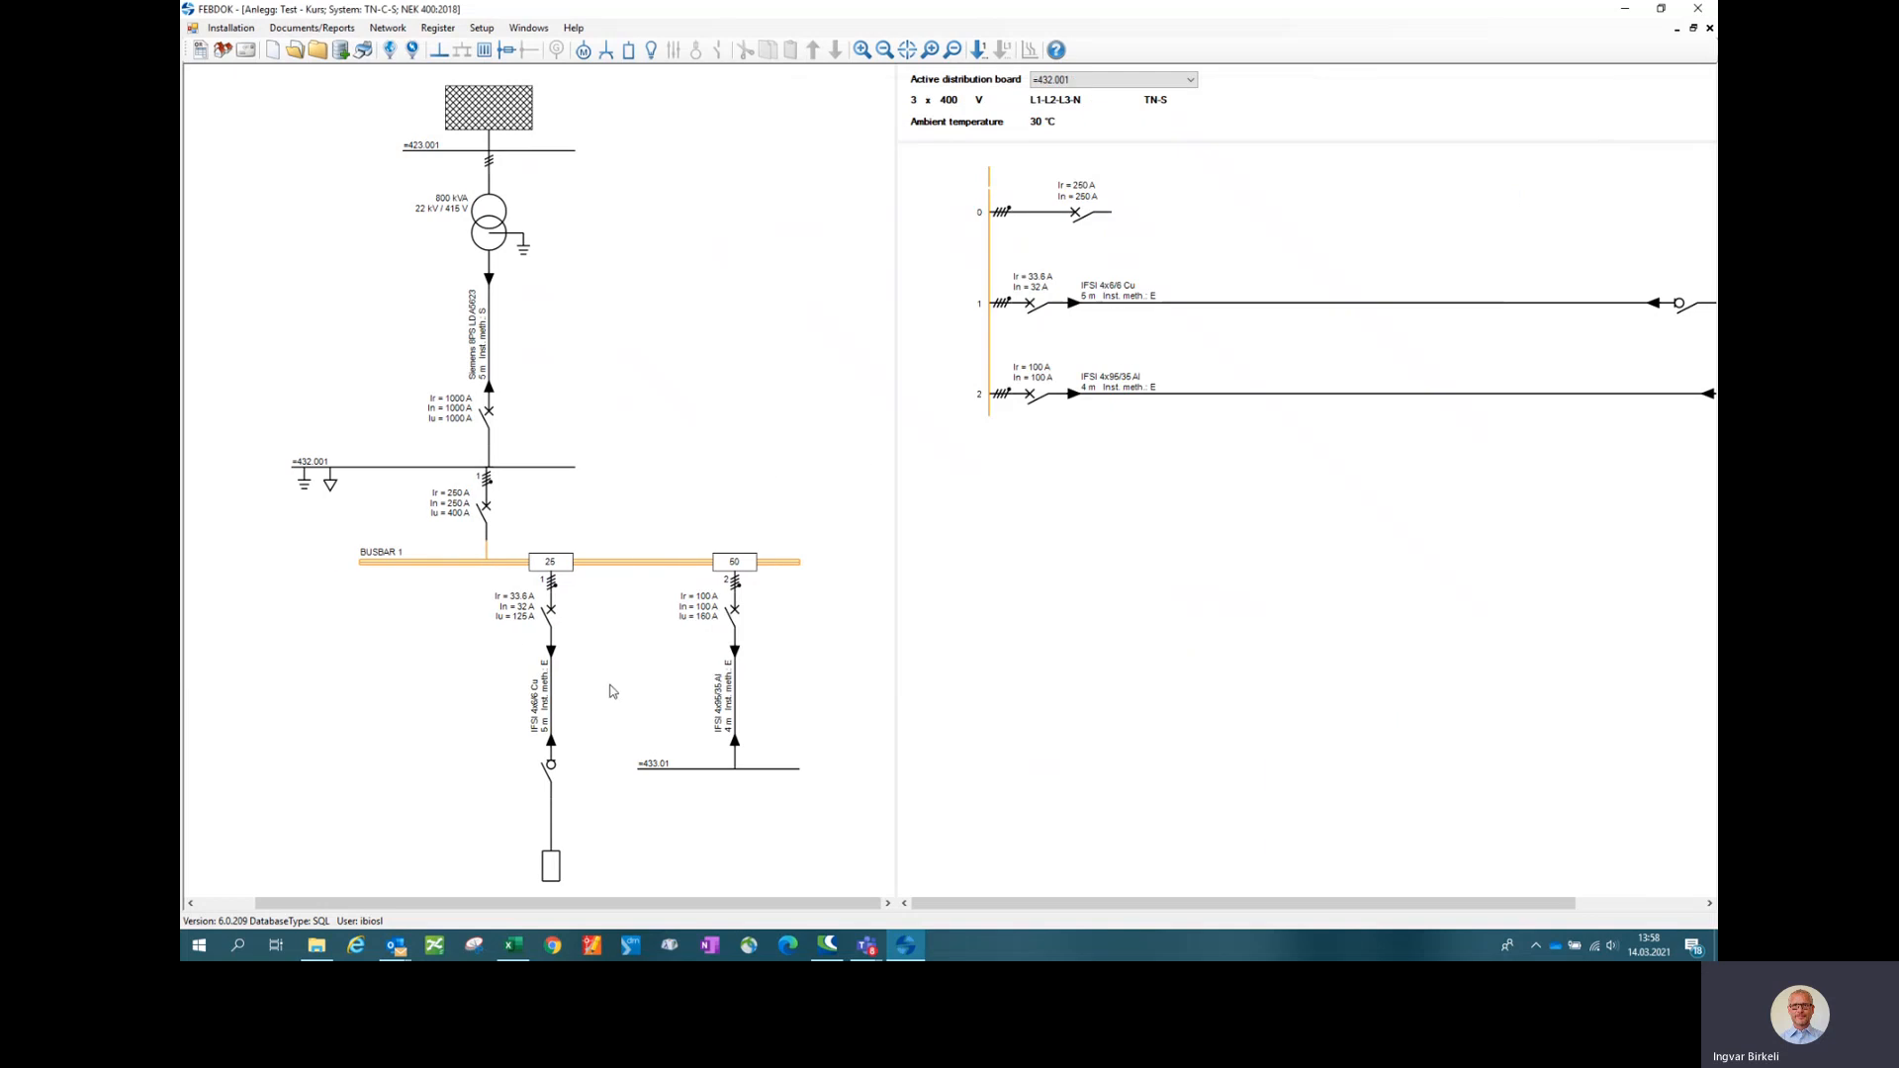
- Inspect BUSBAR 1's short-circuit values in the single-line diagram and make it the active distribution board
mouse_move(381, 567)
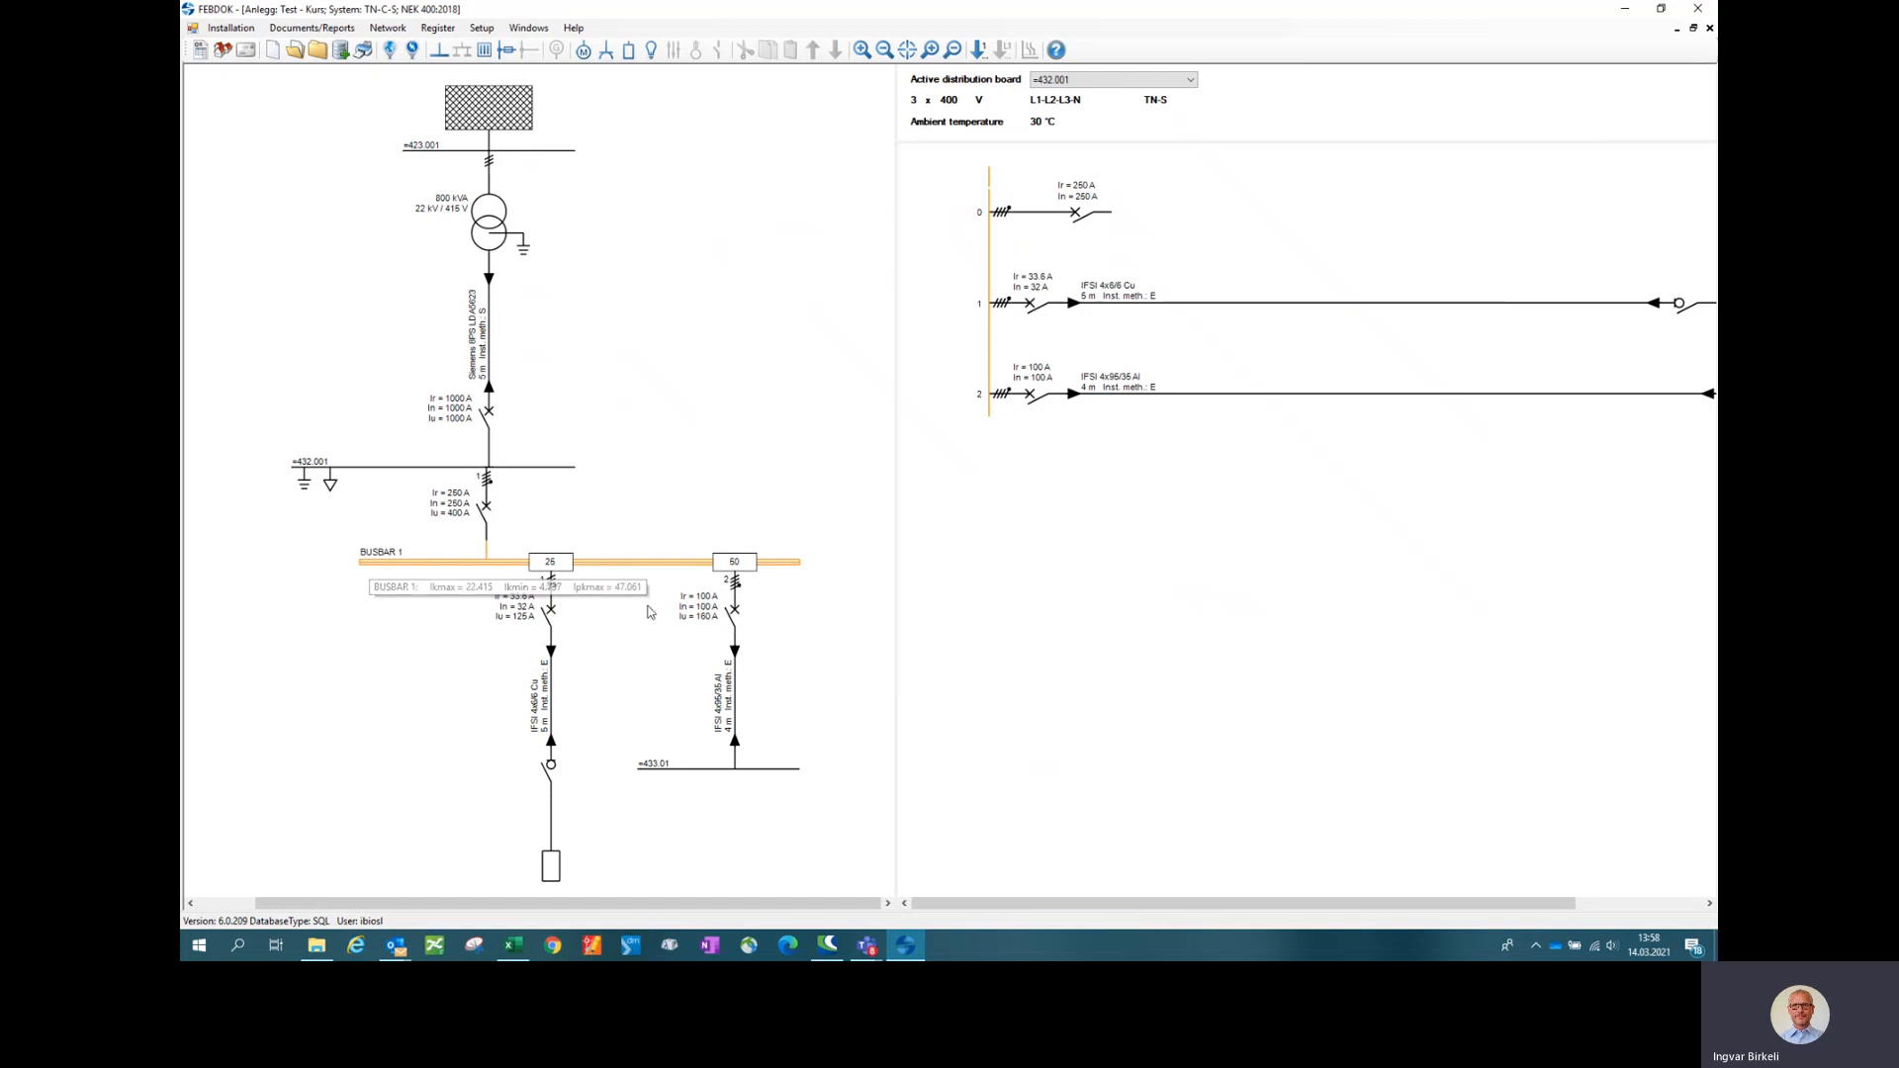
left_click(613, 571)
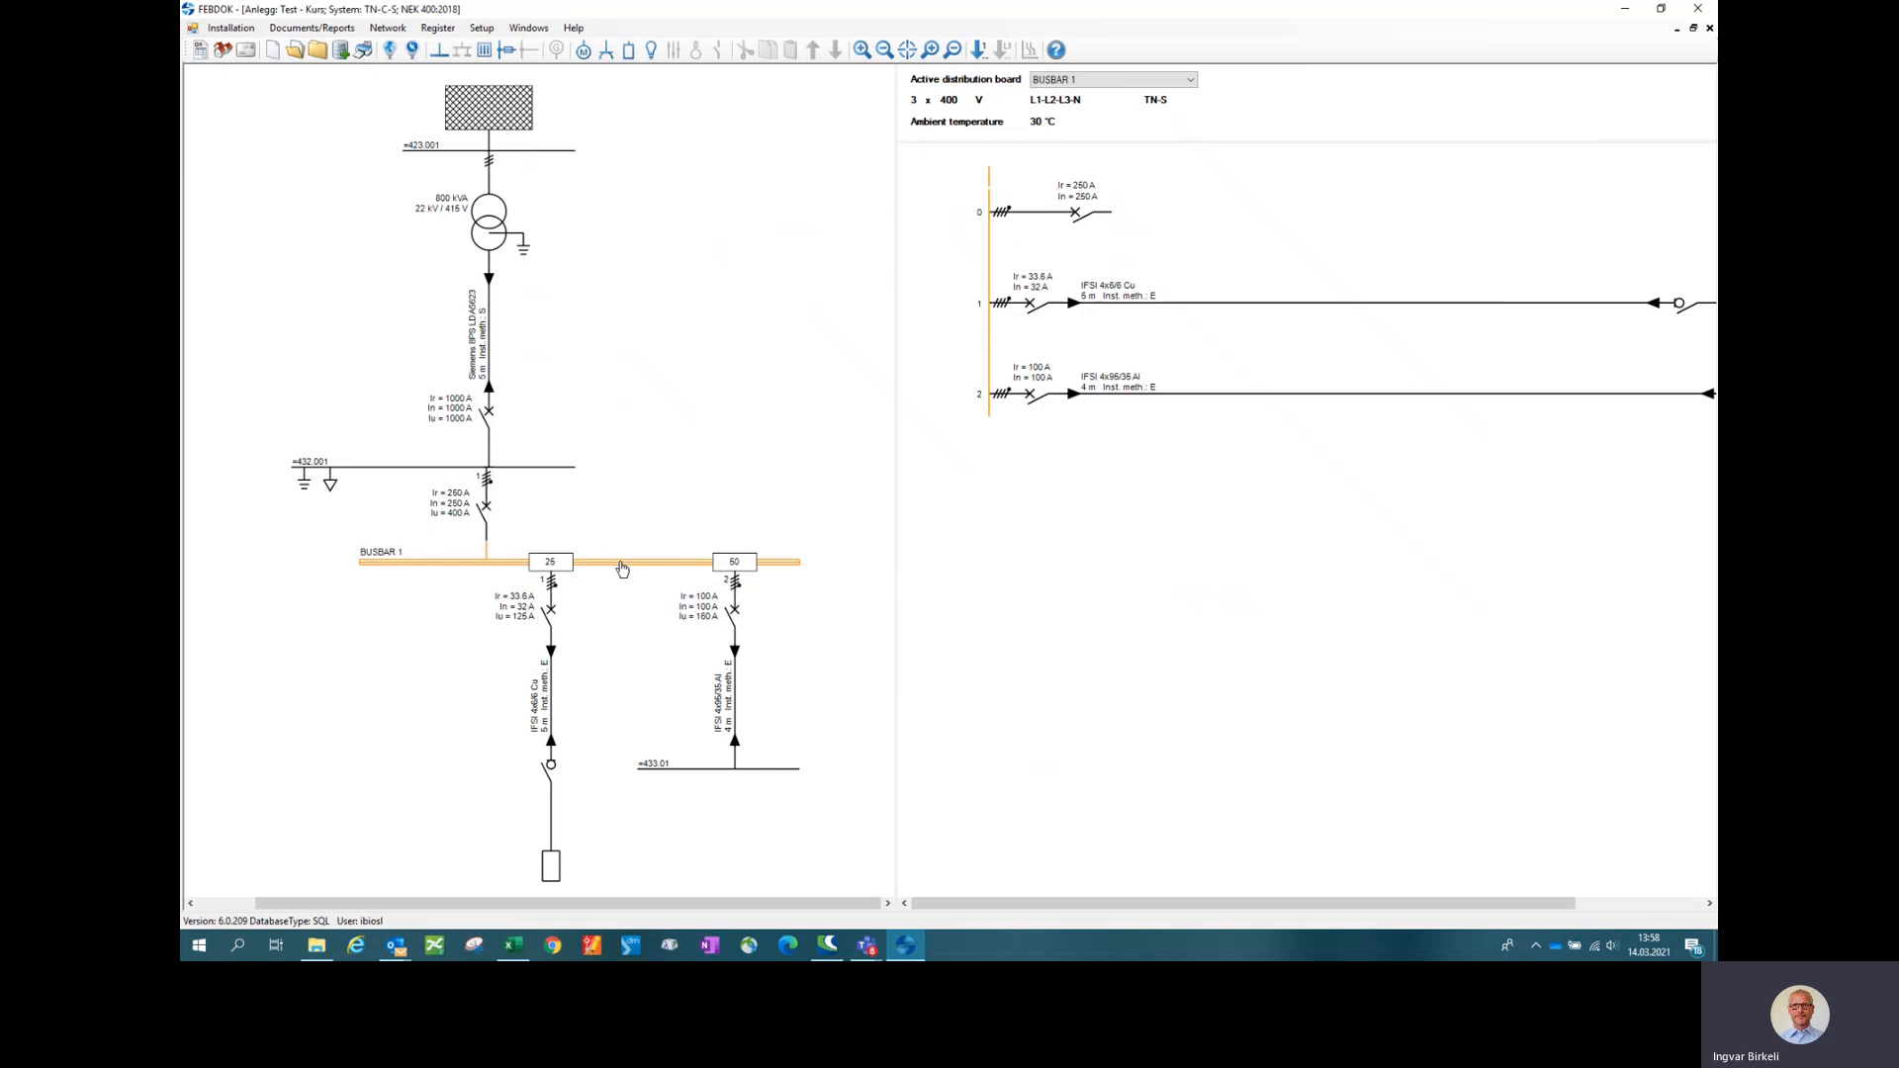